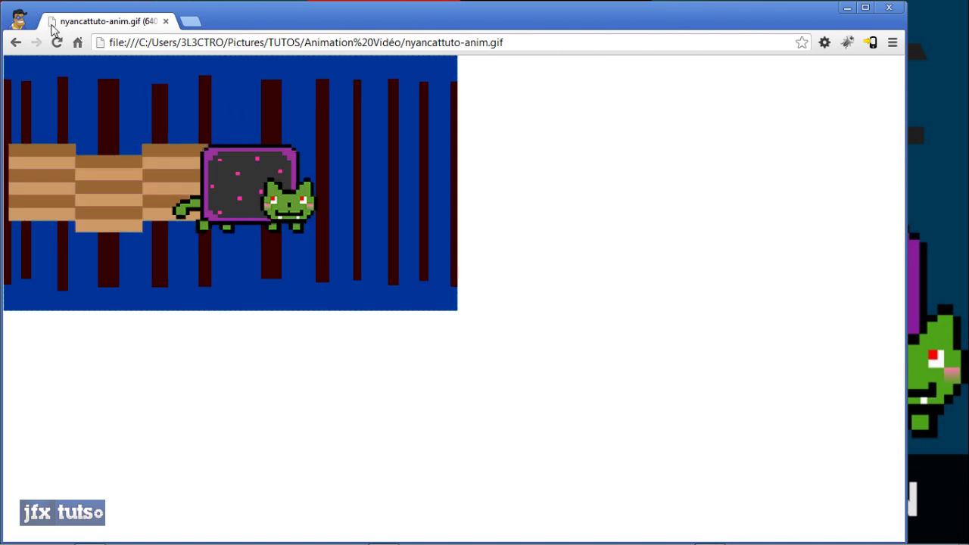
- Reload nyancattuto-anim.gif in the browser to watch the animation
{"action": "left_click", "coordinate": [232, 44]}
{"action": "key", "text": "Return"}
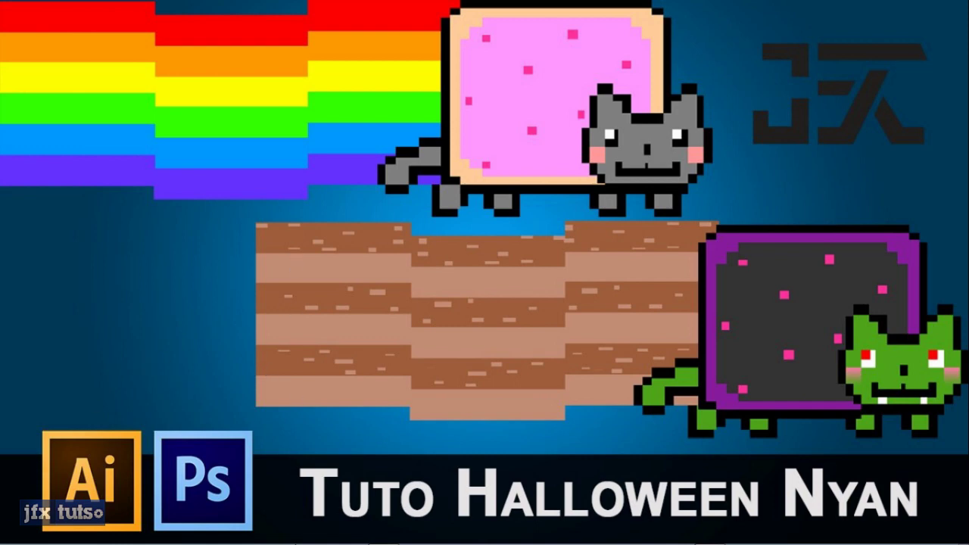
- Switch to Illustrator and open Nyan tuto.ai from the Nyan-Cat-PSD-PNG folder
{"action": "left_click", "coordinate": [384, 534]}
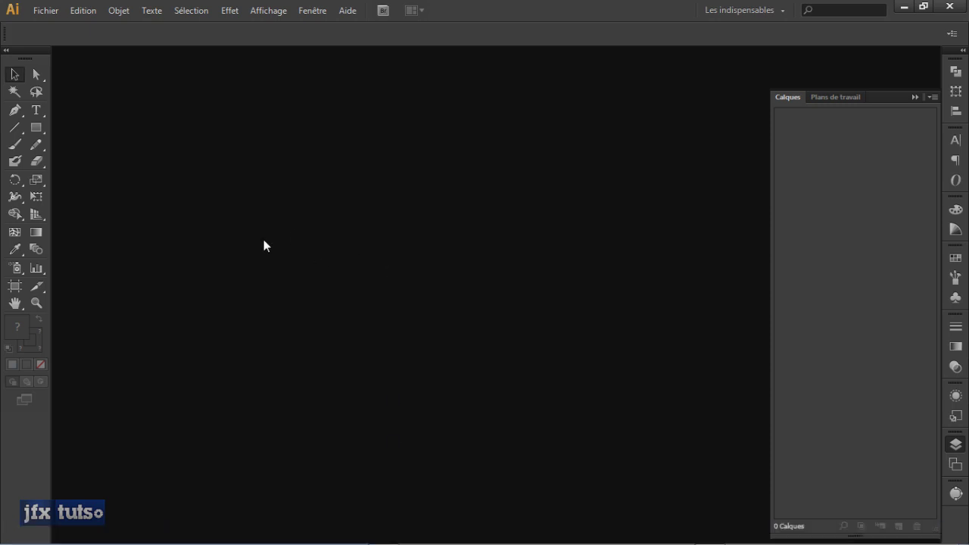
{"action": "key", "text": "ctrl+o"}
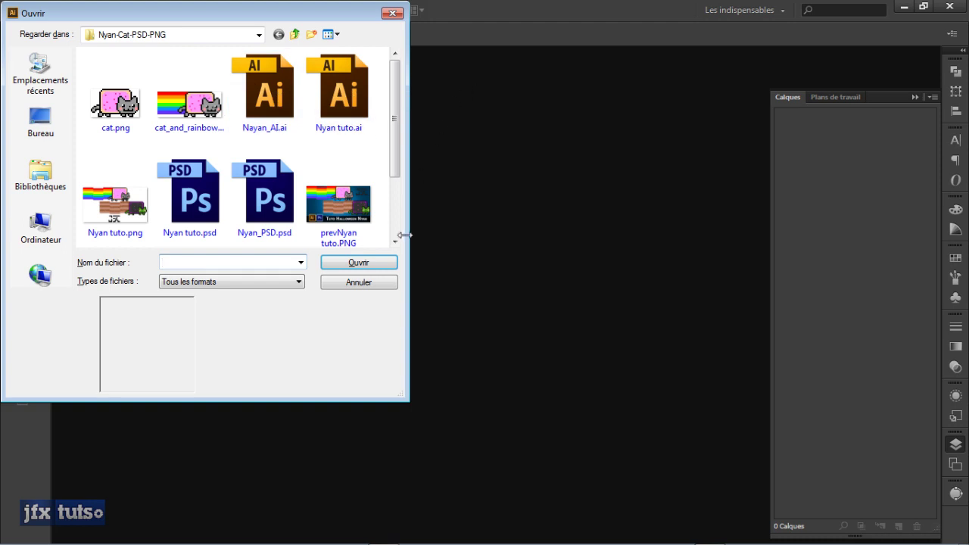
{"action": "left_click_drag", "start_coordinate": [407, 399], "coordinate": [611, 450]}
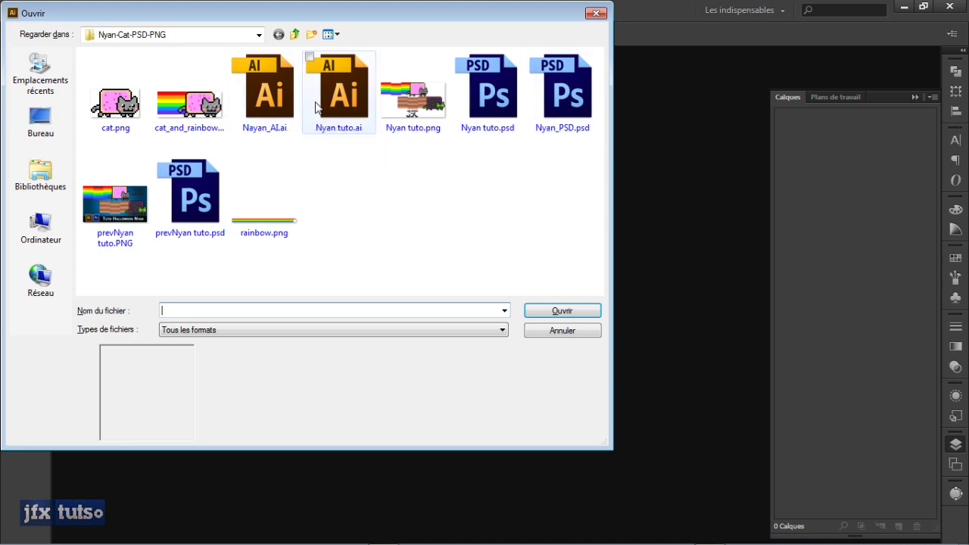
{"action": "left_click", "coordinate": [266, 104]}
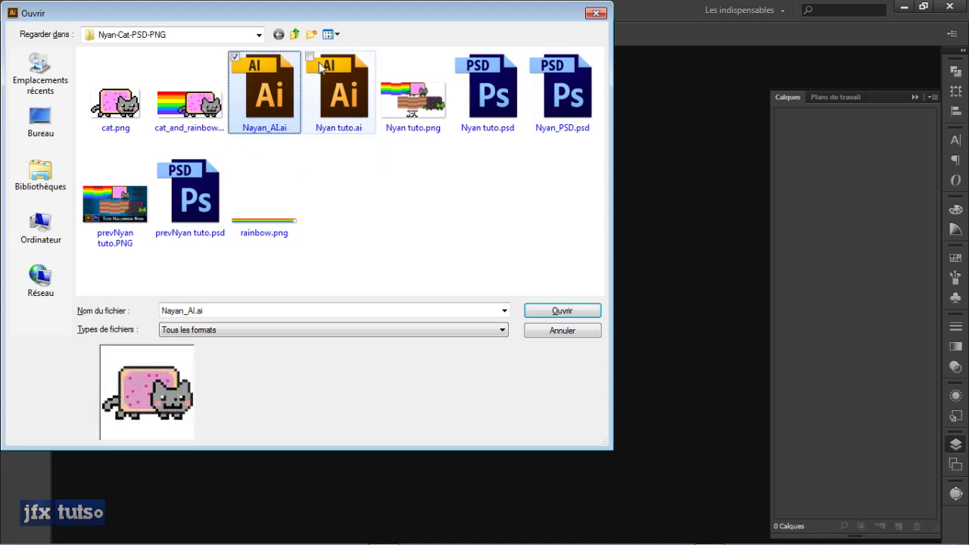
{"action": "left_click", "coordinate": [310, 58]}
{"action": "left_click", "coordinate": [271, 118]}
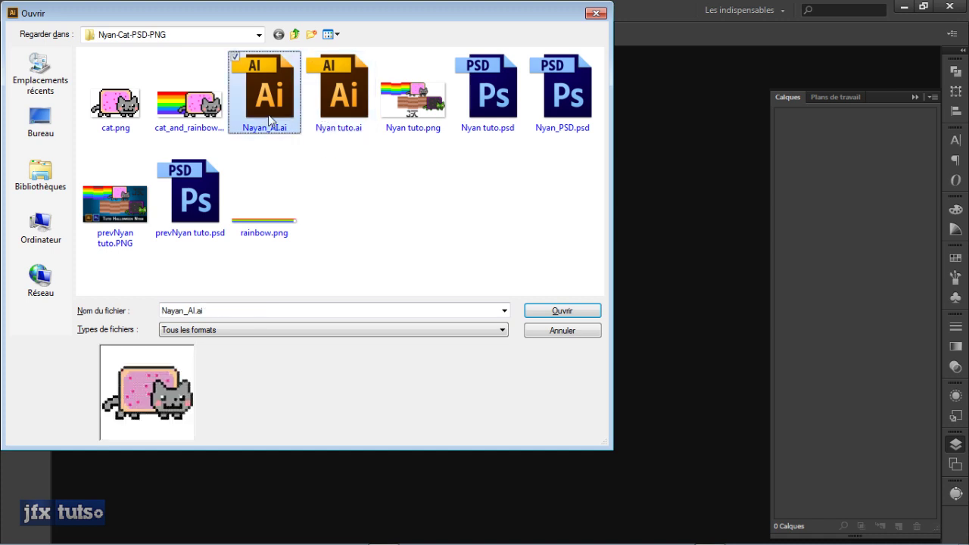
{"action": "left_click", "coordinate": [342, 107]}
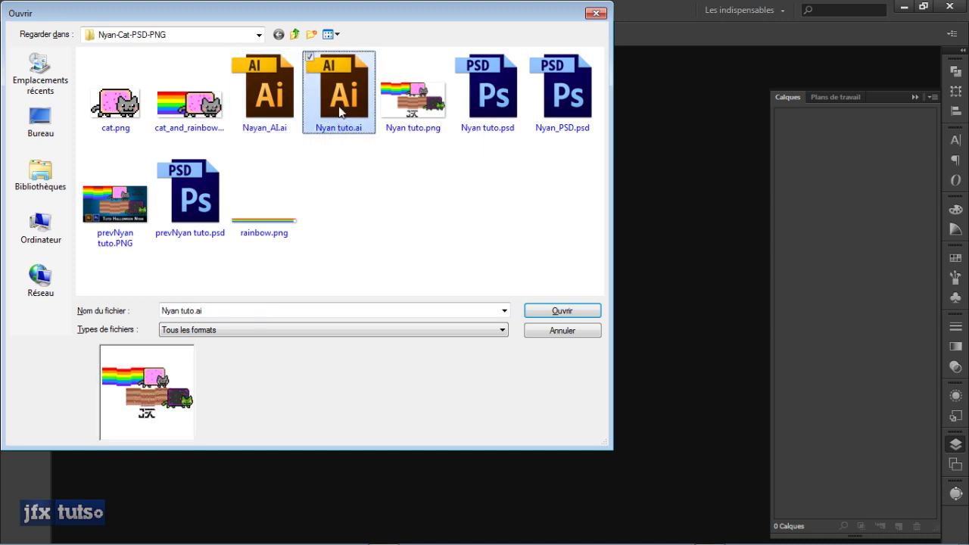
{"action": "left_click", "coordinate": [568, 314]}
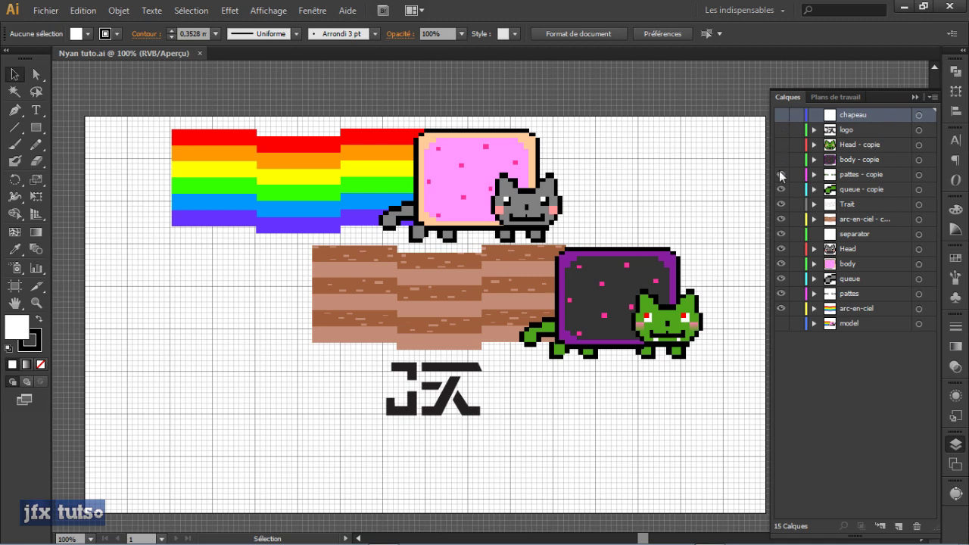
- Hide every layer except model so that only the reference cat image is shown
{"action": "left_click", "coordinate": [781, 308], "text": "alt"}
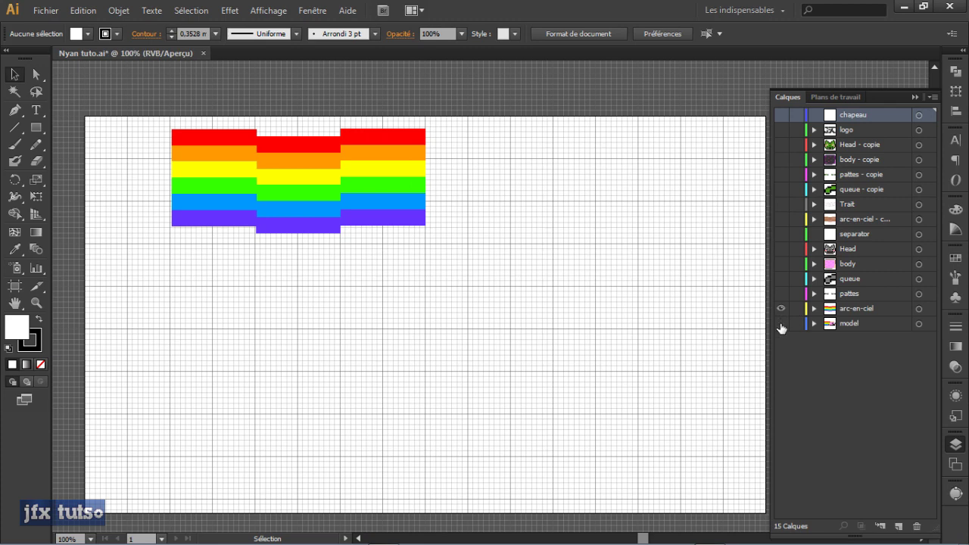
{"action": "left_click", "coordinate": [781, 323]}
{"action": "left_click", "coordinate": [781, 310]}
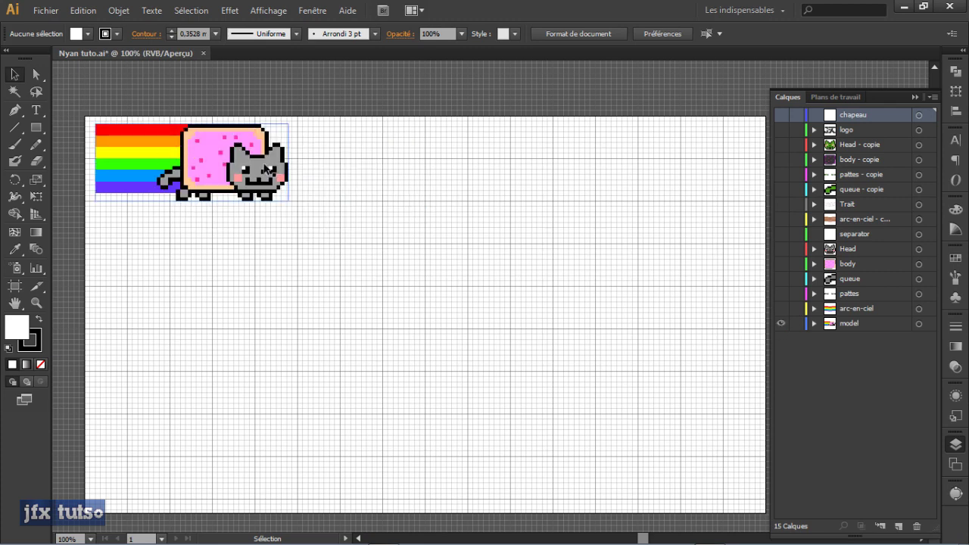
- Create a new 360 x 360 px RGB document named Nyan
{"action": "key", "text": "ctrl"}
{"action": "key", "text": "ctrl+n"}
{"action": "left_click_drag", "start_coordinate": [244, 14], "coordinate": [410, 44]}
{"action": "type", "text": "Nyan"}
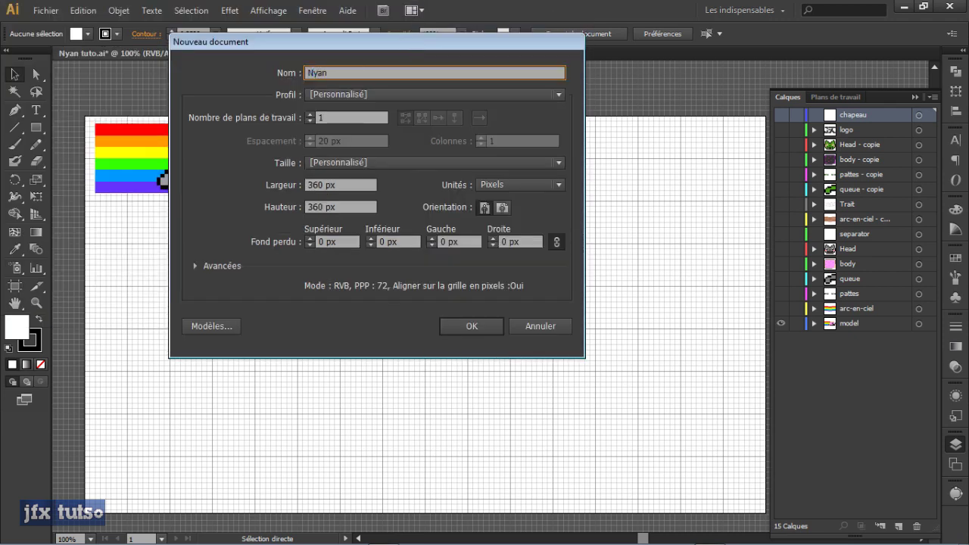
{"action": "key", "text": "Return"}
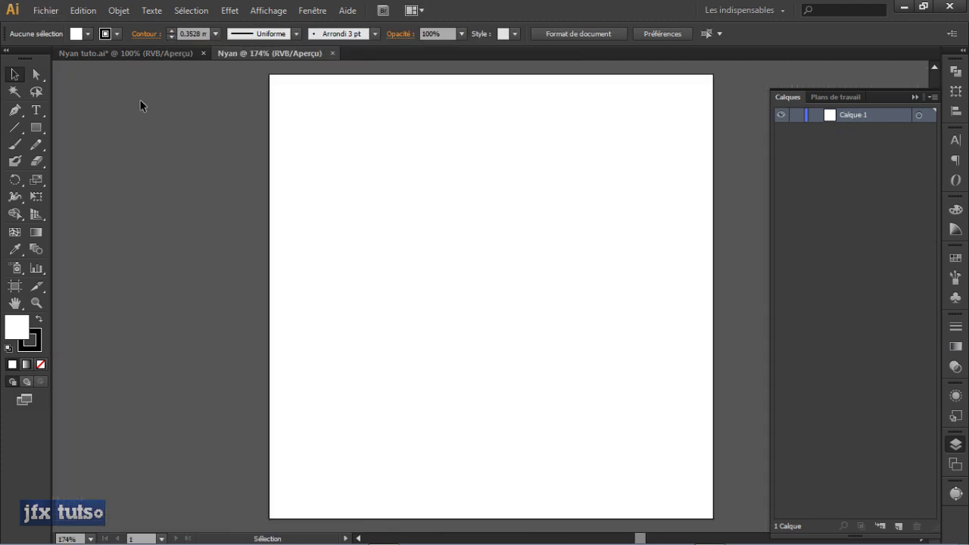
- Bring the cat and rainbow image from Nyan tuto.ai into the Nyan document, scaled down in the artboard's upper-left corner
{"action": "left_click", "coordinate": [134, 54]}
{"action": "left_click", "coordinate": [223, 171]}
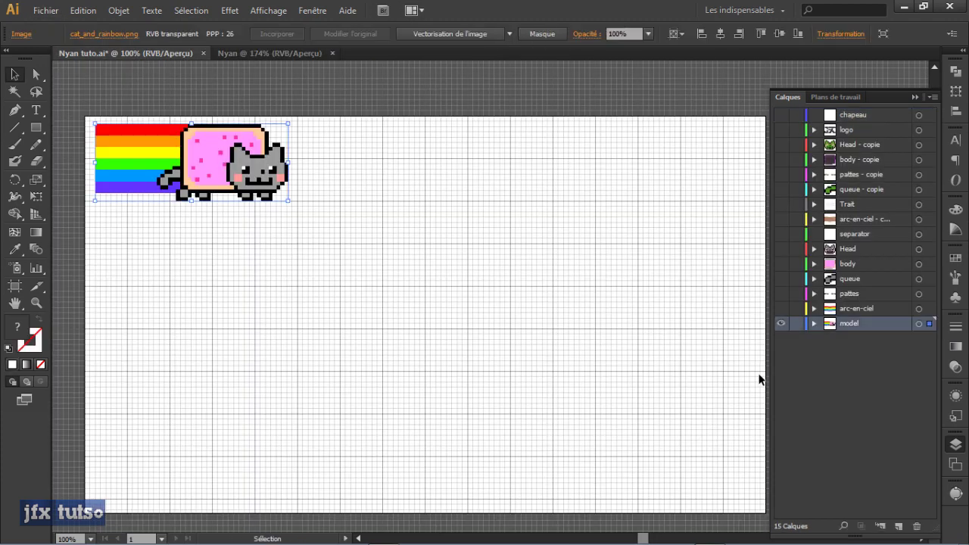
{"action": "left_click_drag", "start_coordinate": [215, 151], "coordinate": [541, 179]}
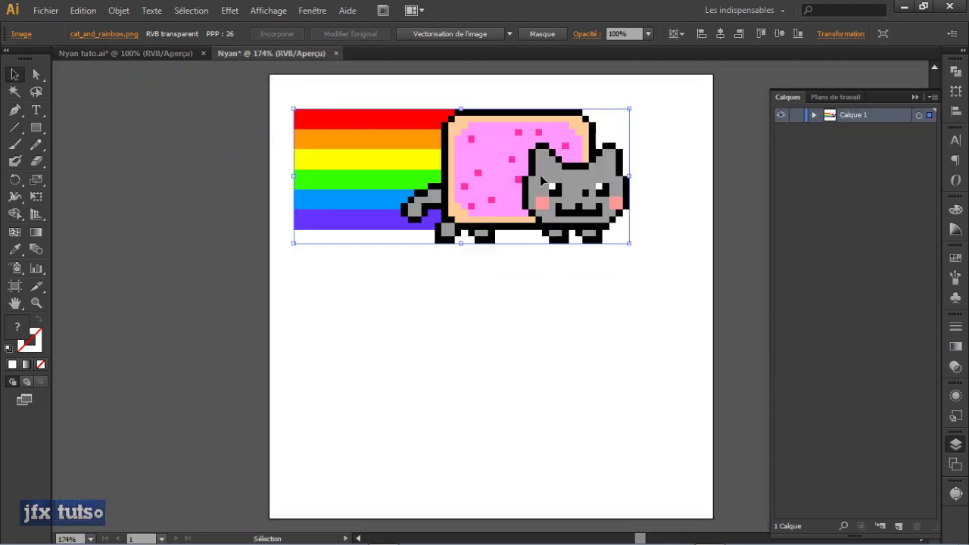
{"action": "left_click_drag", "start_coordinate": [630, 109], "coordinate": [449, 138]}
{"action": "left_click_drag", "start_coordinate": [371, 217], "coordinate": [364, 85]}
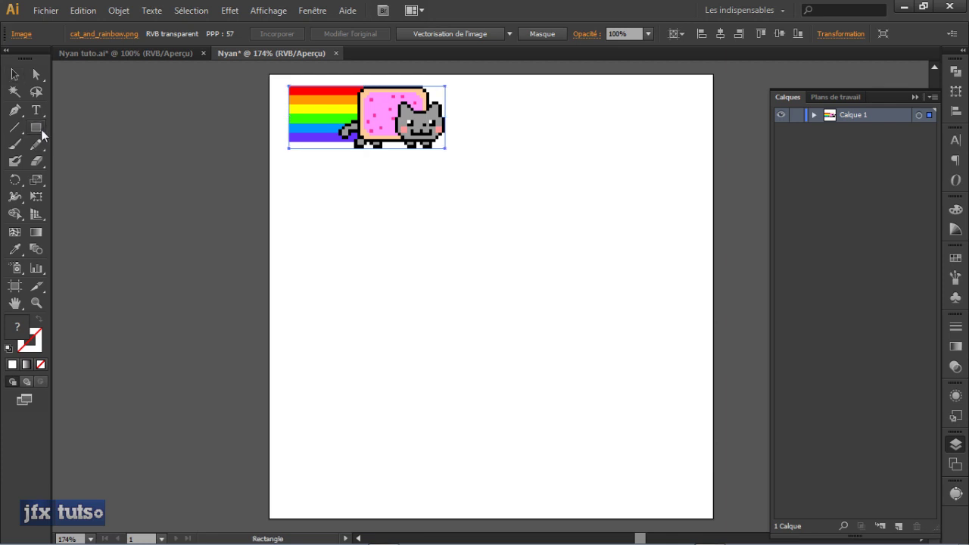
{"action": "left_click_drag", "start_coordinate": [41, 129], "coordinate": [143, 132]}
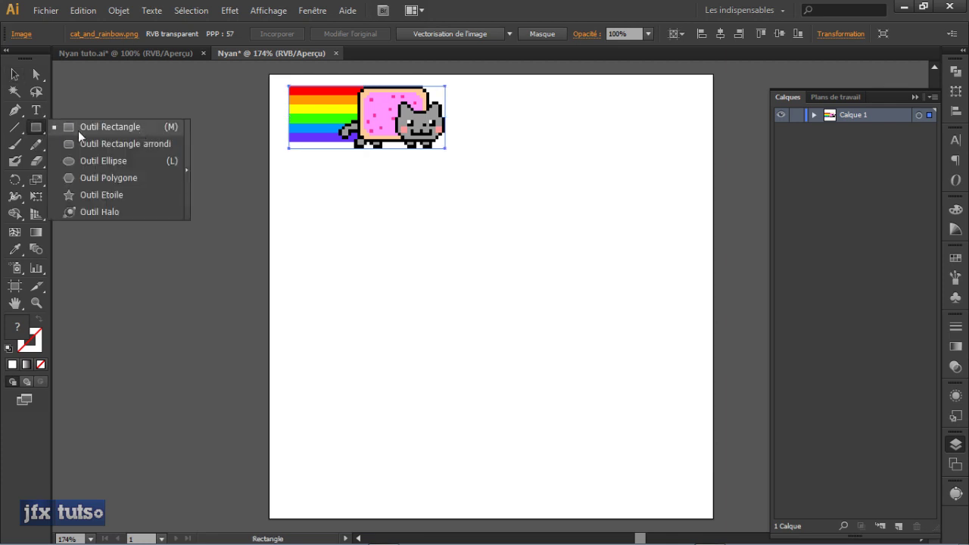
{"action": "left_click", "coordinate": [127, 76]}
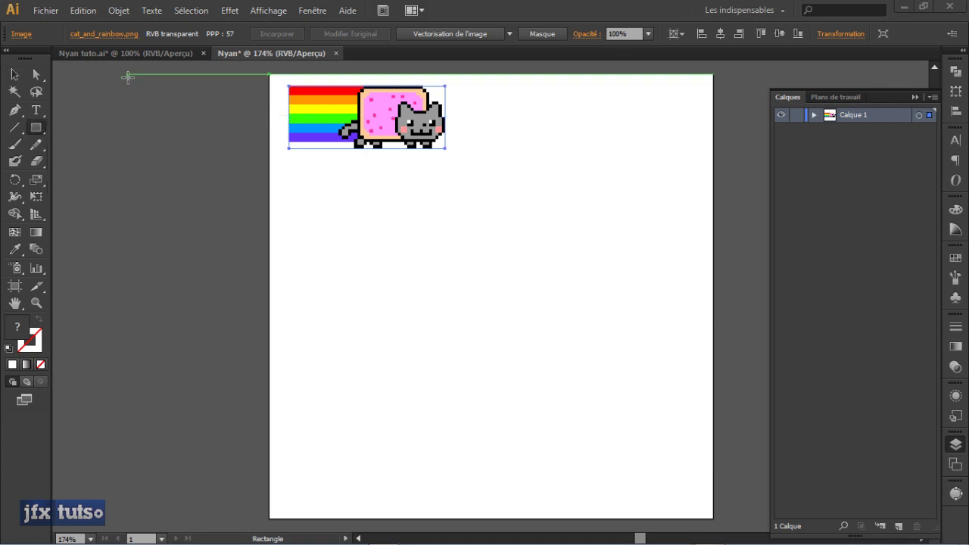
{"action": "left_click", "coordinate": [18, 74]}
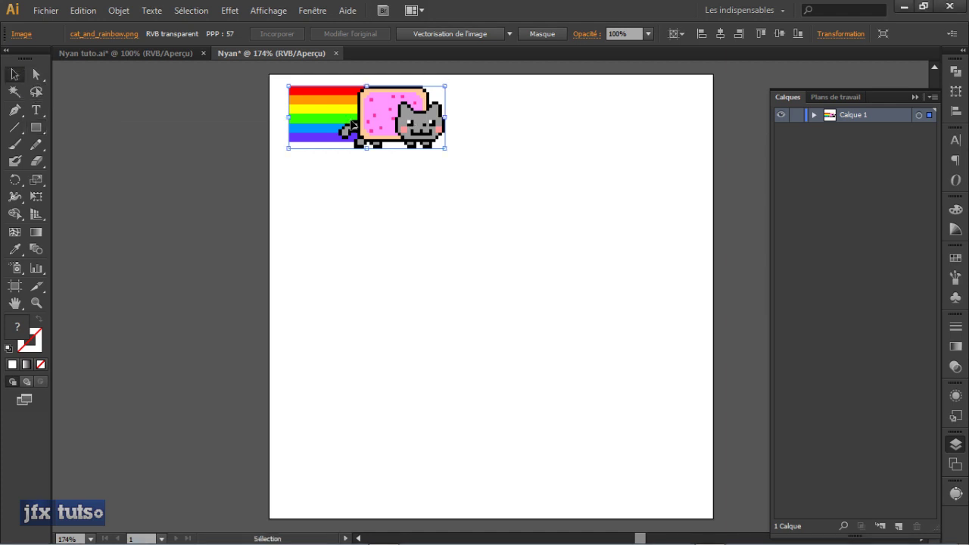
- Deselect the cat image and display the grid in the Nyan document, hiding it again
{"action": "left_click", "coordinate": [181, 54]}
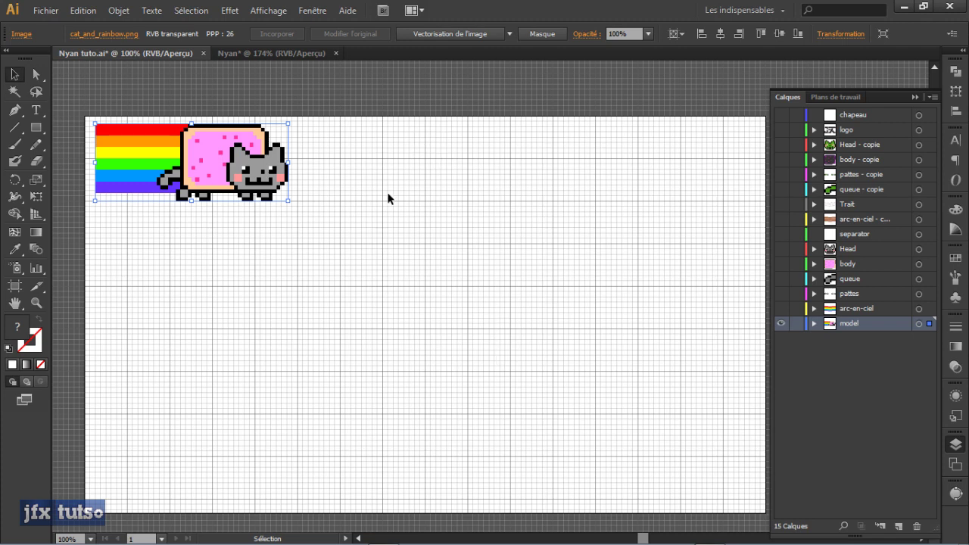
{"action": "left_click", "coordinate": [283, 54]}
{"action": "right_click", "coordinate": [506, 242]}
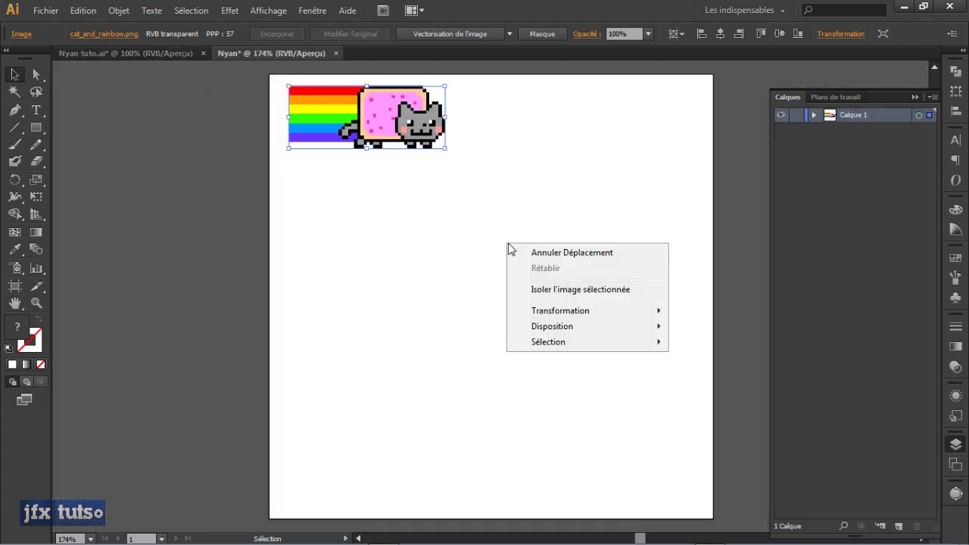
{"action": "left_click", "coordinate": [470, 223]}
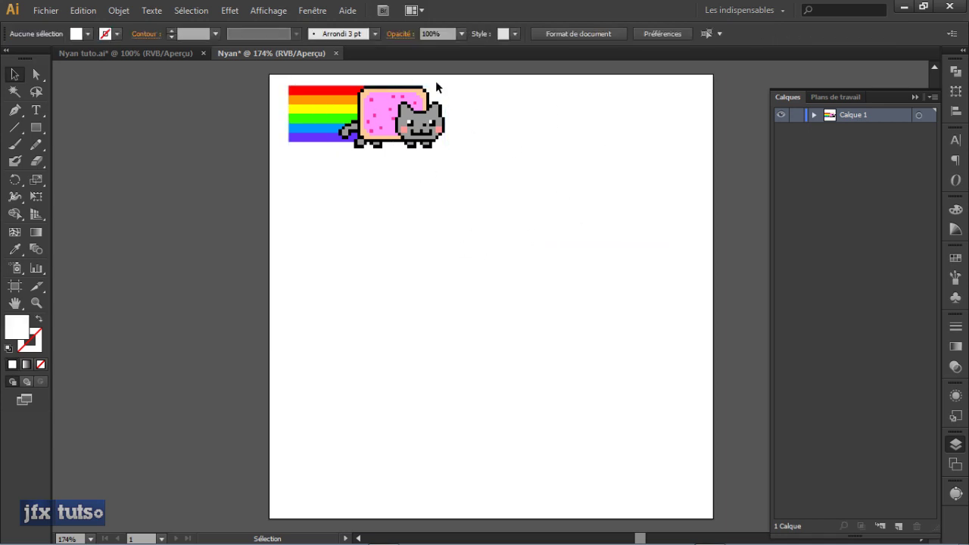
{"action": "right_click", "coordinate": [602, 274]}
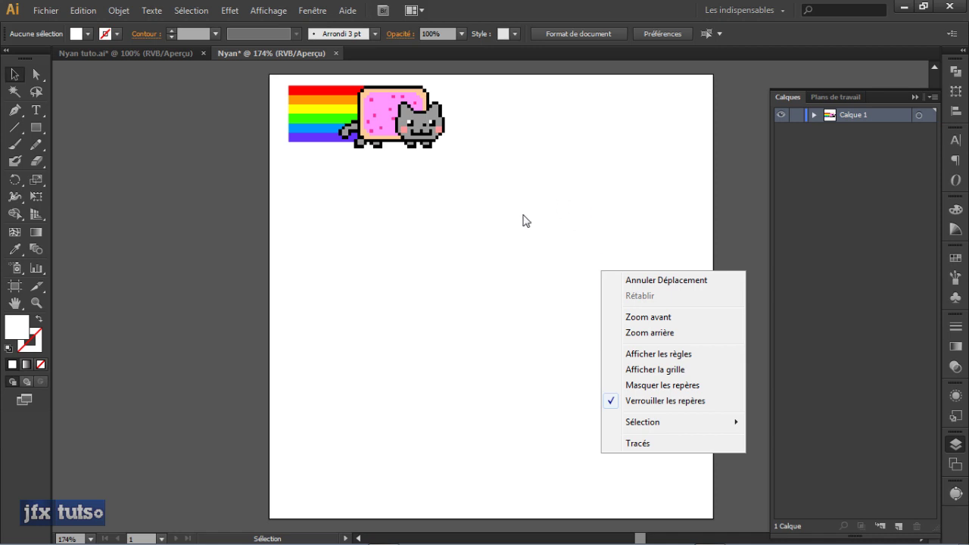
{"action": "left_click", "coordinate": [648, 371]}
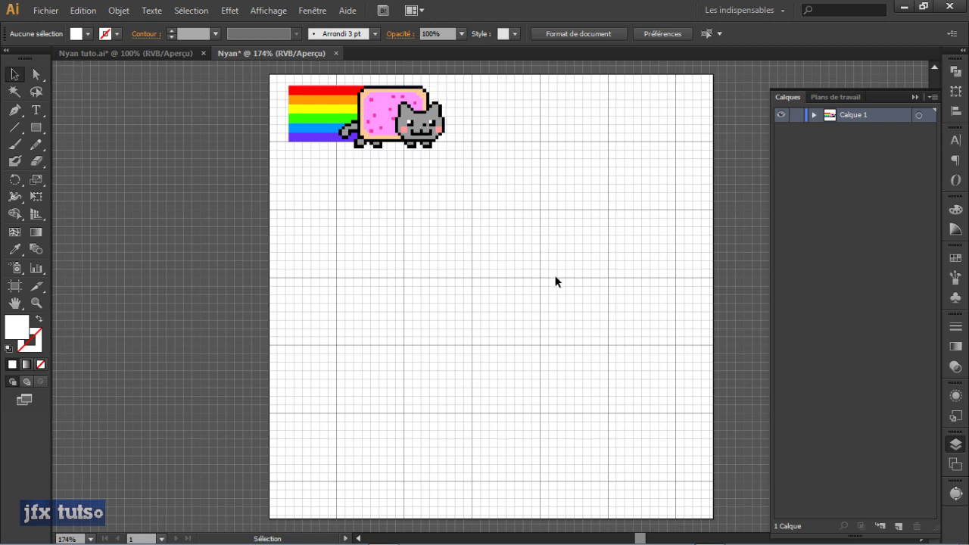
{"action": "right_click", "coordinate": [497, 228]}
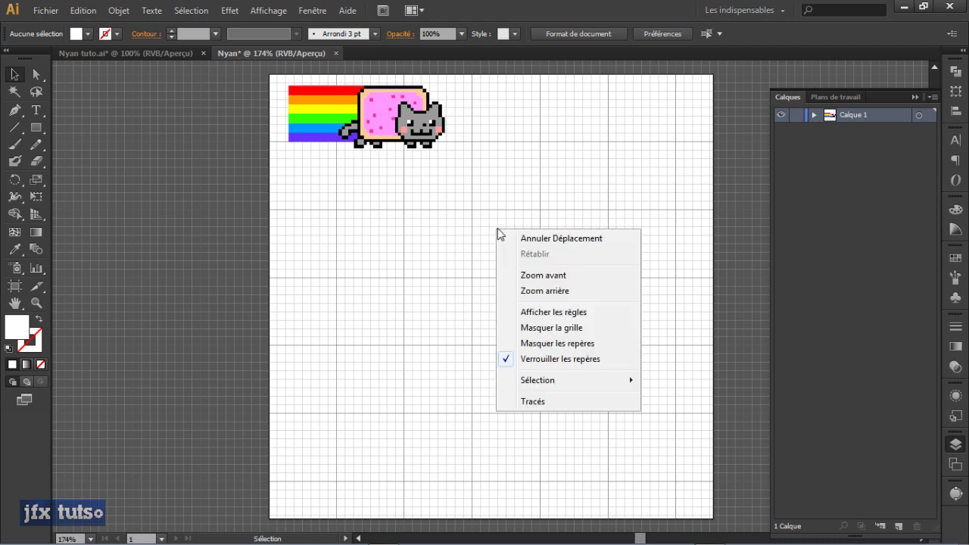
{"action": "left_click", "coordinate": [528, 327]}
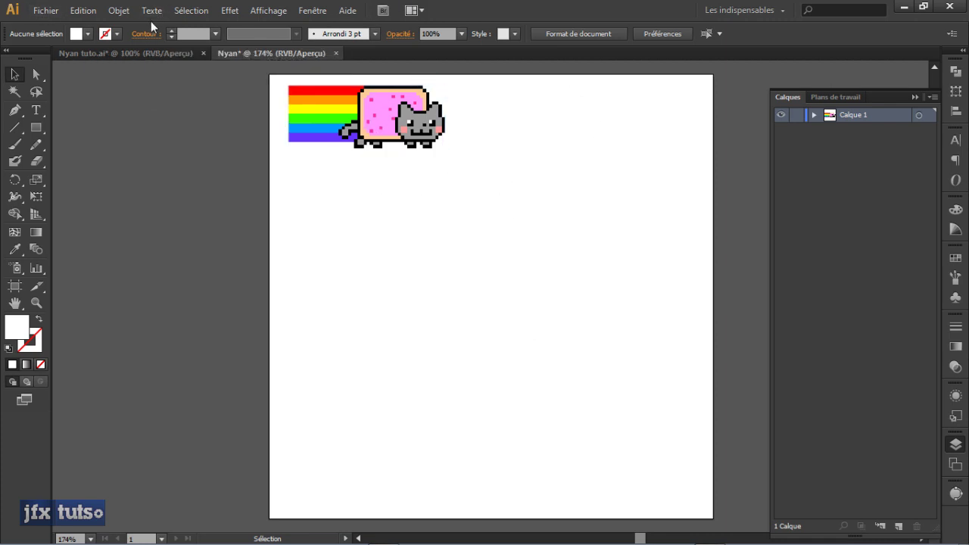
- Set the grid spacing to 48 px in the guides and grid preferences
{"action": "left_click", "coordinate": [46, 11]}
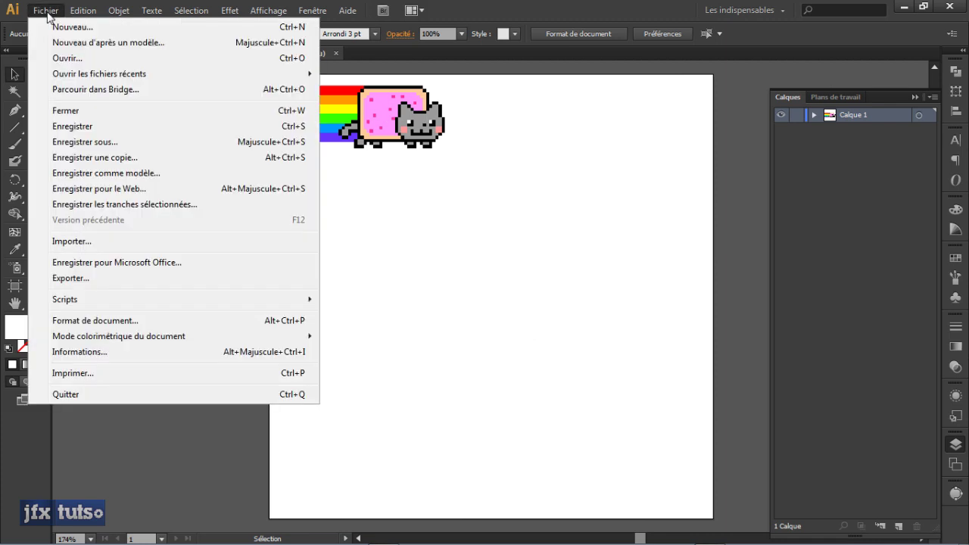
{"action": "mouse_move", "coordinate": [84, 11]}
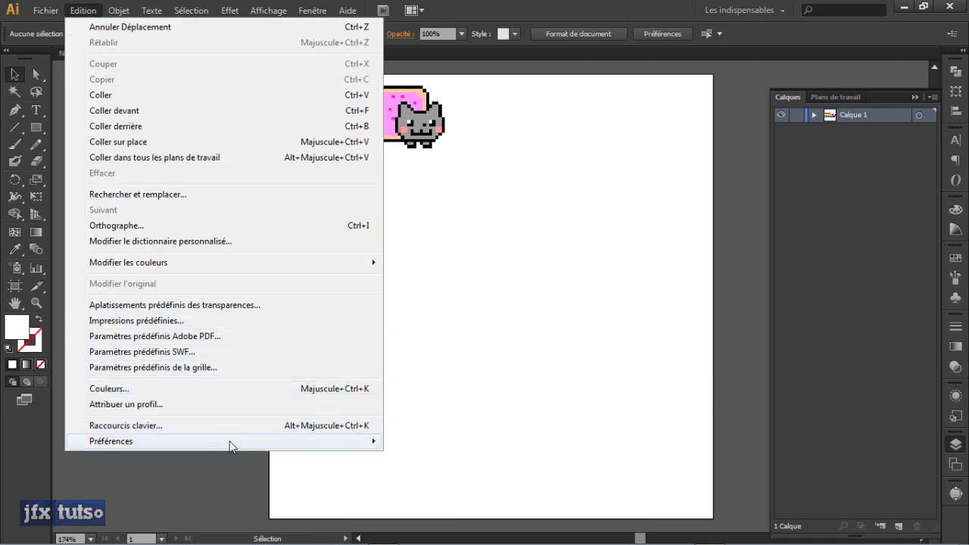
{"action": "mouse_move", "coordinate": [231, 446]}
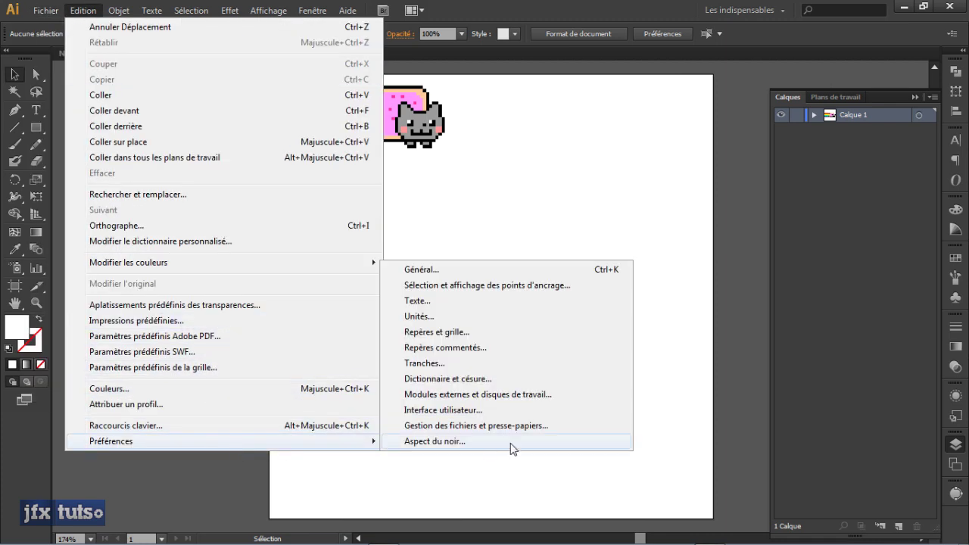
{"action": "left_click", "coordinate": [463, 331]}
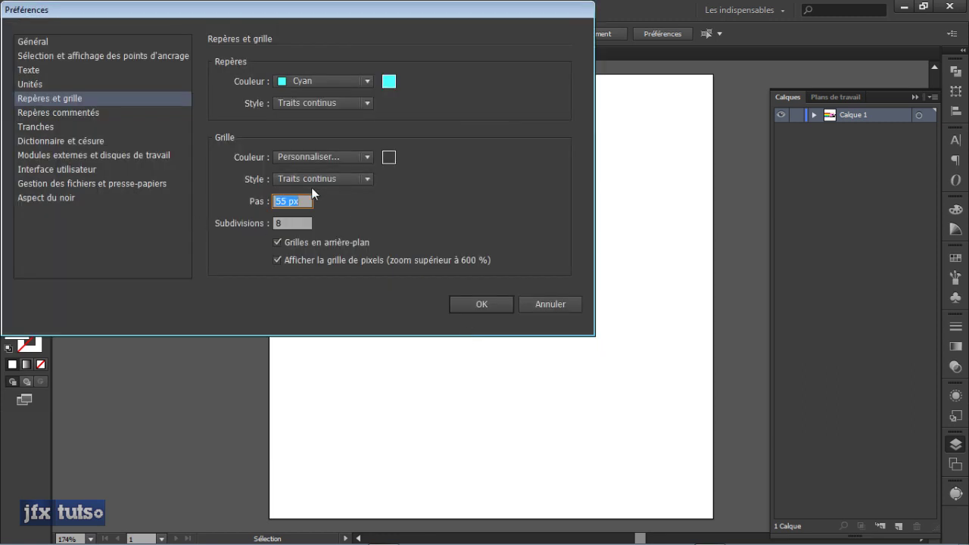
{"action": "left_click", "coordinate": [285, 203]}
{"action": "key", "text": "BackSpace"}
{"action": "key", "text": "BackSpace"}
{"action": "type", "text": "48"}
{"action": "left_click", "coordinate": [462, 304]}
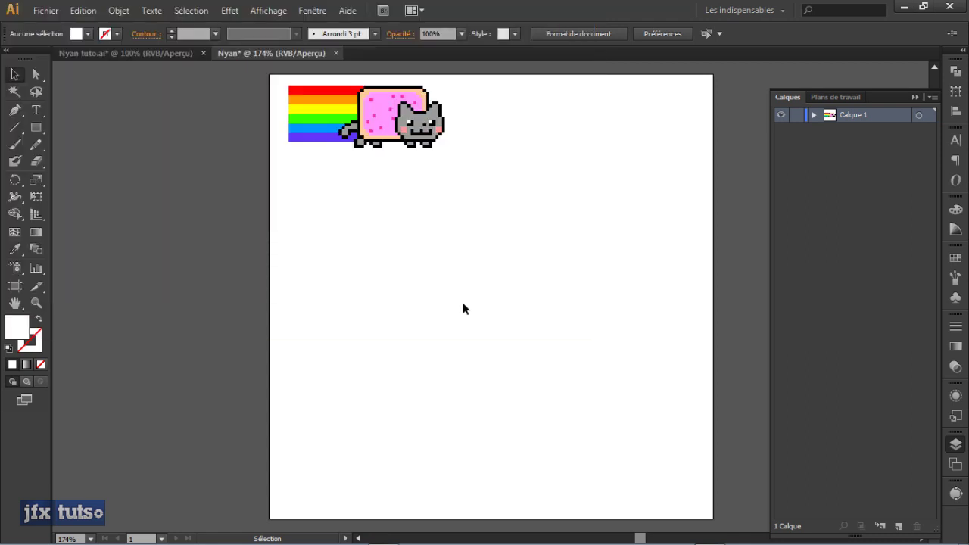
- Display the grid in the Nyan document for drawing the pixel cat
{"action": "right_click", "coordinate": [488, 266]}
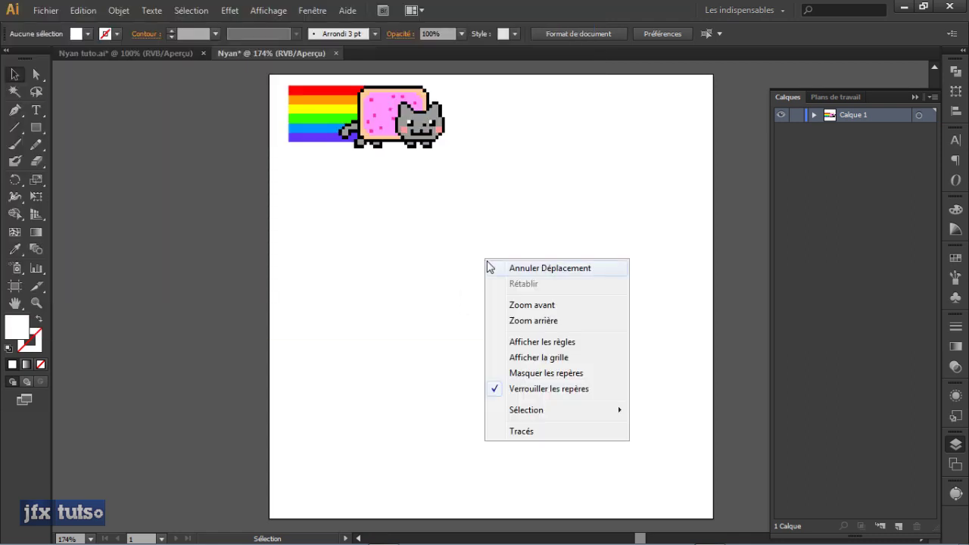
{"action": "left_click", "coordinate": [535, 359]}
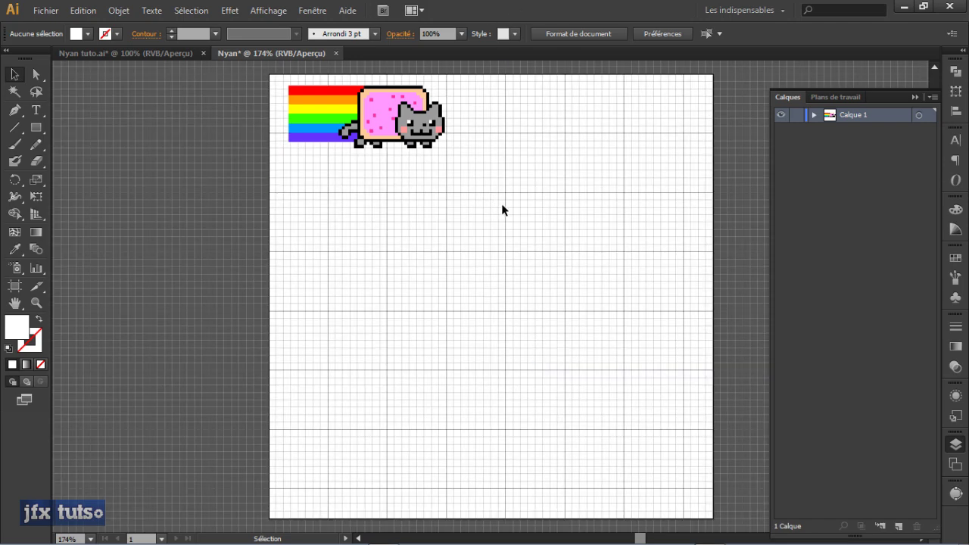
{"action": "scroll", "coordinate": [502, 209], "scroll_direction": "up", "scroll_amount": 2}
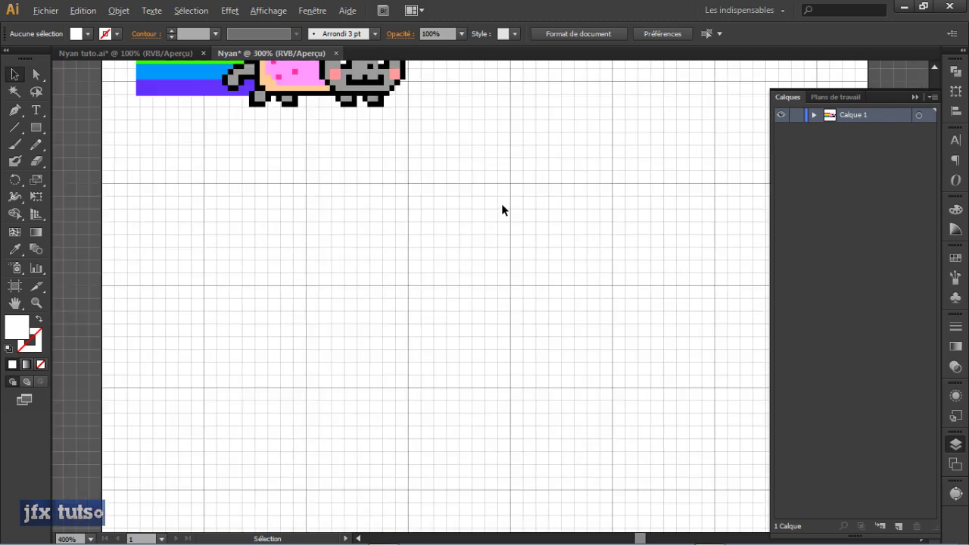
{"action": "left_click_drag", "start_coordinate": [519, 177], "coordinate": [461, 234]}
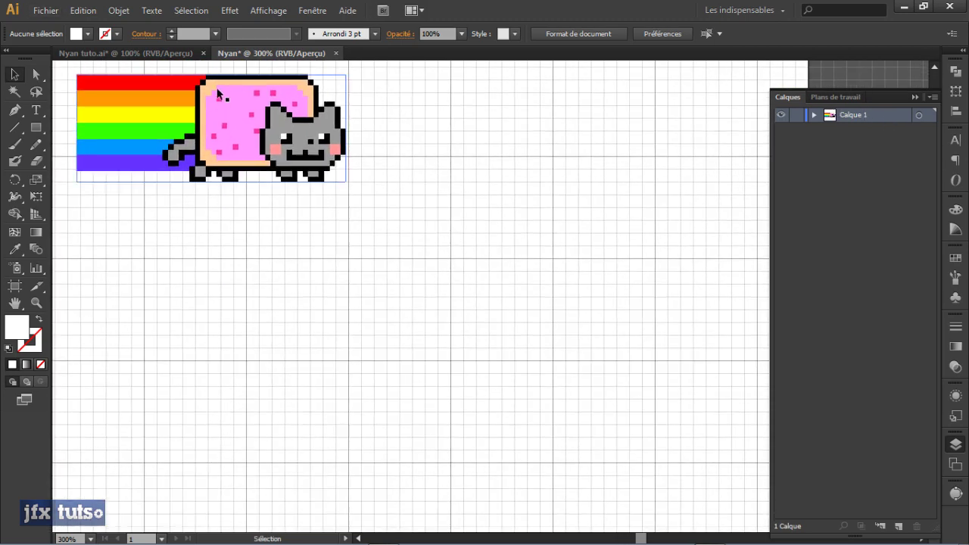
- Show all layers in Nyan tuto.ai and toggle Head - copie, body - copie, pattes - copie and queue - copie to examine the layer organisation
{"action": "left_click", "coordinate": [177, 54]}
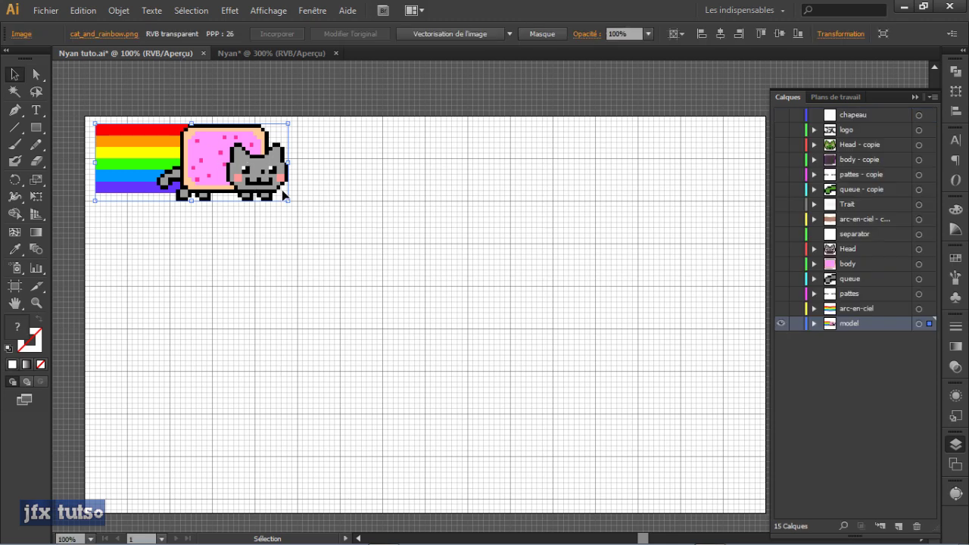
{"action": "left_click_drag", "start_coordinate": [780, 323], "coordinate": [782, 196]}
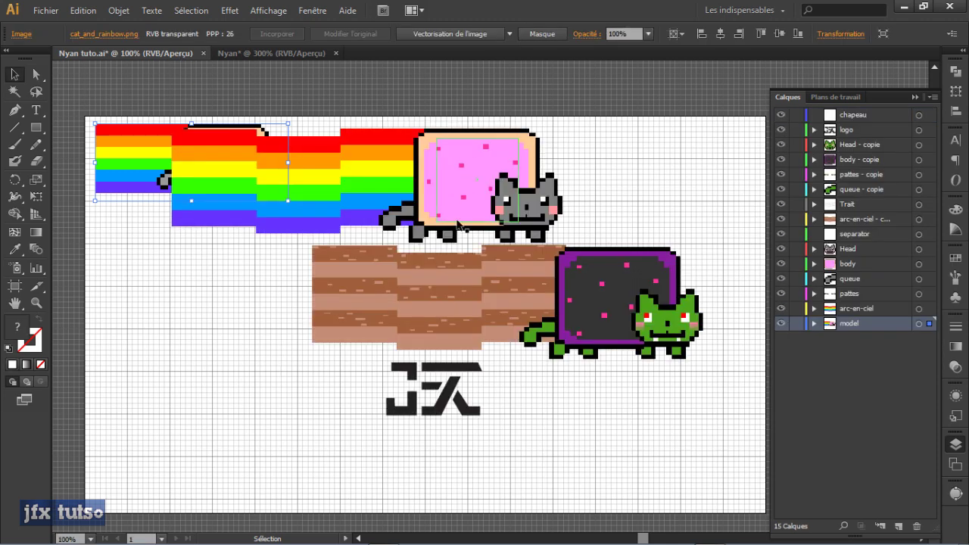
{"action": "left_click", "coordinate": [847, 132]}
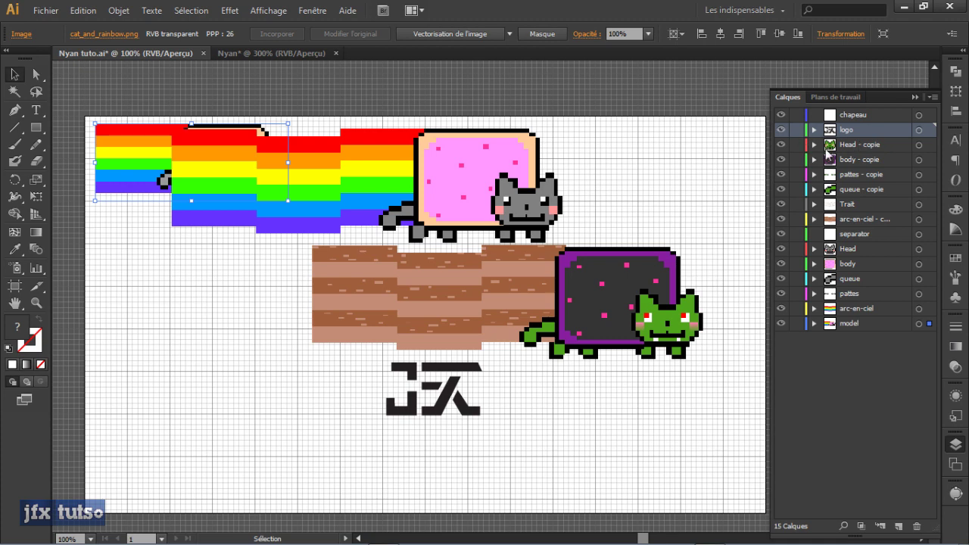
{"action": "left_click", "coordinate": [782, 145]}
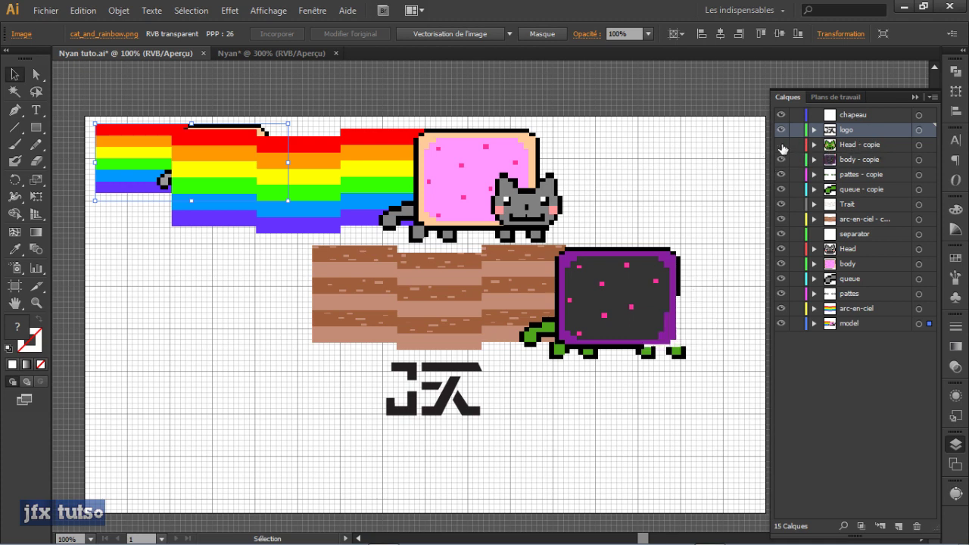
{"action": "left_click", "coordinate": [781, 145]}
{"action": "left_click", "coordinate": [780, 159]}
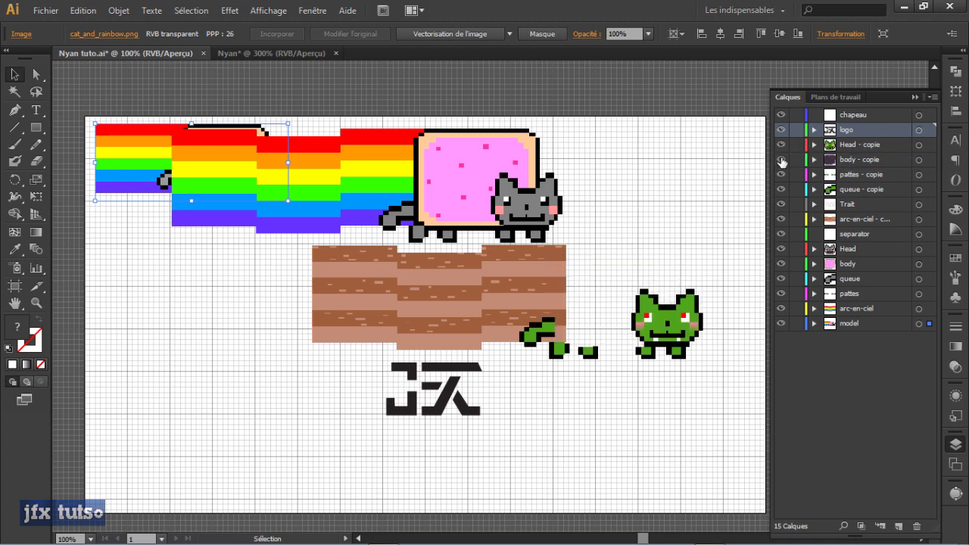
{"action": "left_click", "coordinate": [781, 159]}
{"action": "left_click", "coordinate": [781, 175]}
{"action": "left_click", "coordinate": [781, 176]}
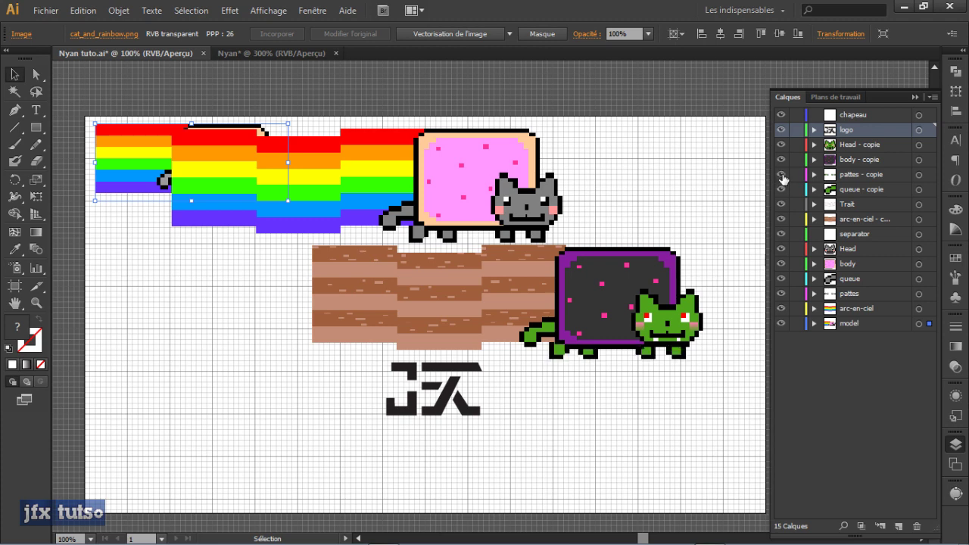
{"action": "left_click", "coordinate": [782, 190]}
- Return to the Nyan document and rename the layer holding the reference cat image as model
{"action": "left_click", "coordinate": [252, 55]}
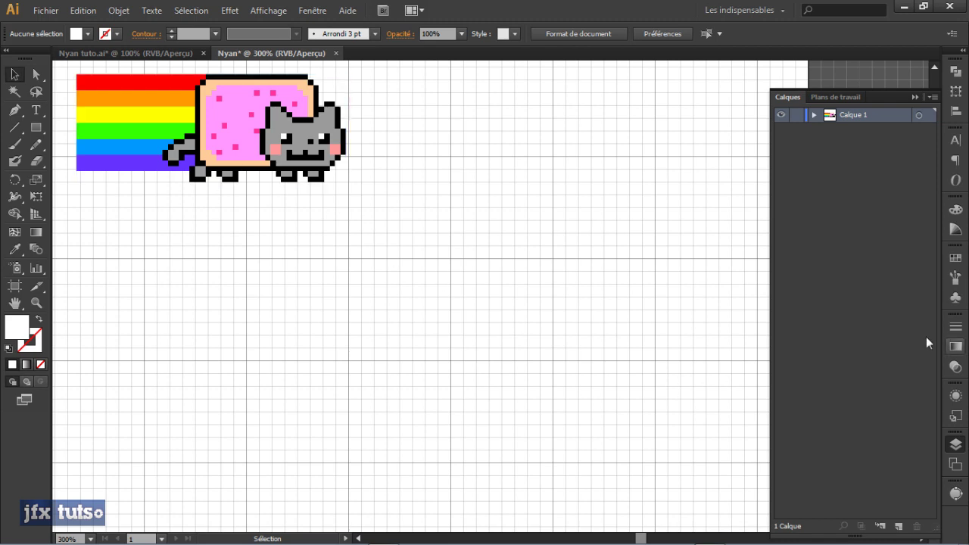
{"action": "left_click", "coordinate": [838, 151]}
{"action": "double_click", "coordinate": [853, 115]}
{"action": "type", "text": "model"}
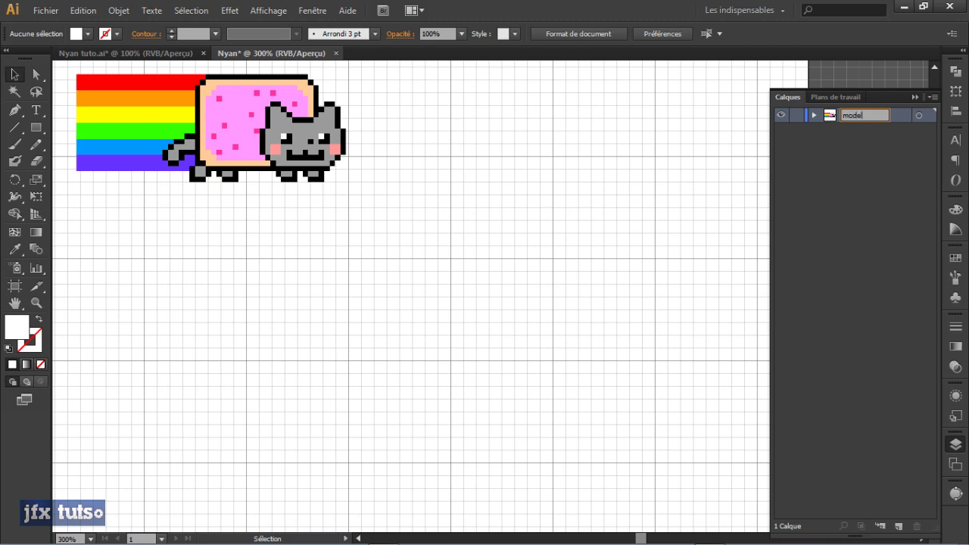
{"action": "key", "text": "Return"}
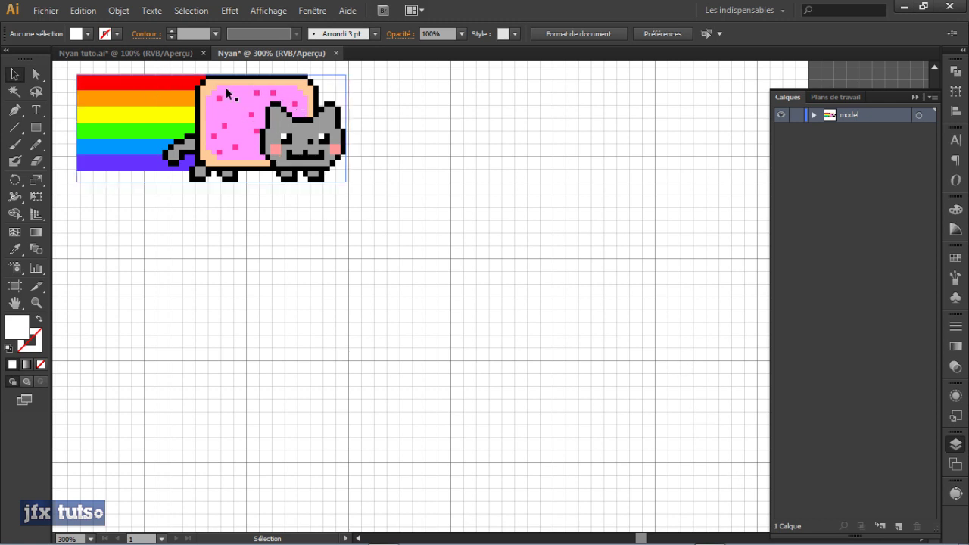
- Add a new layer above model and name it body
{"action": "left_click", "coordinate": [900, 526]}
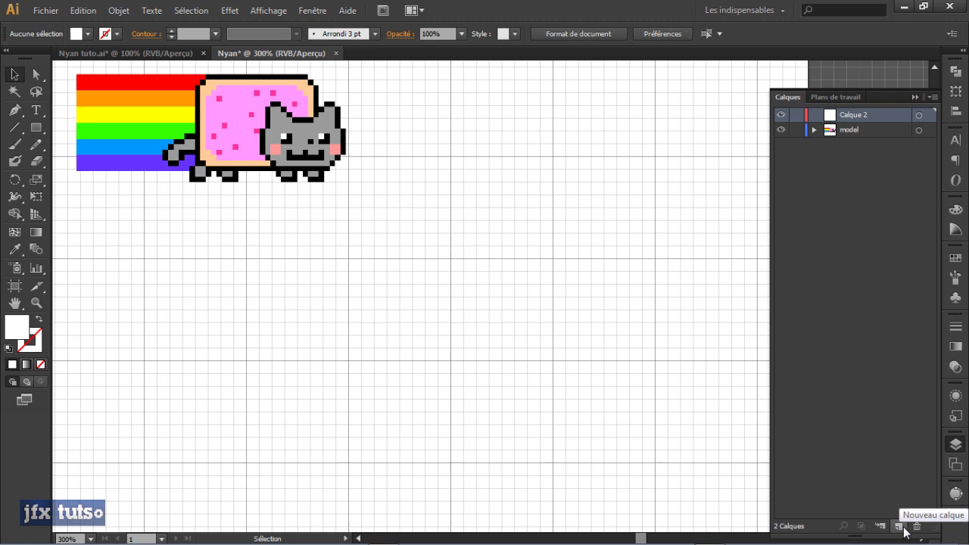
{"action": "double_click", "coordinate": [856, 115]}
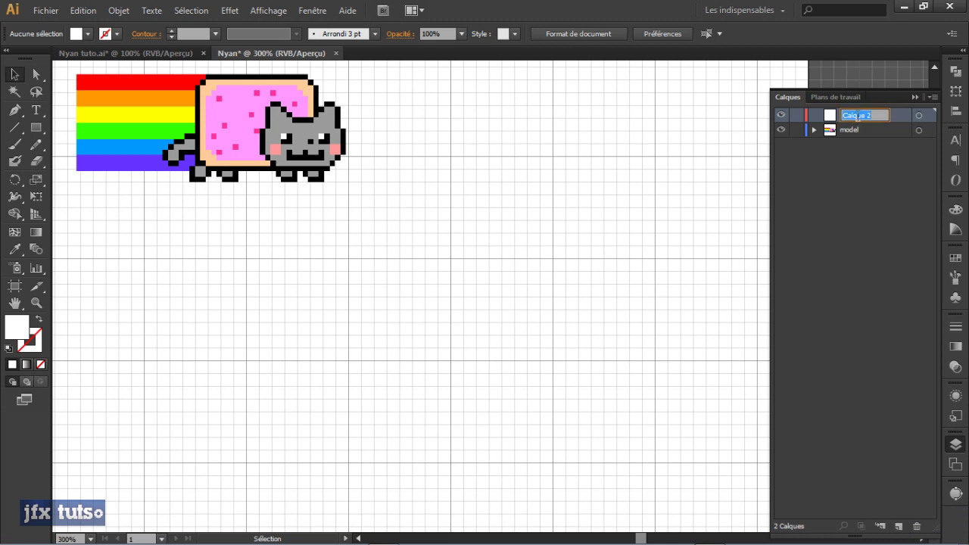
{"action": "type", "text": "body"}
{"action": "key", "text": "Return"}
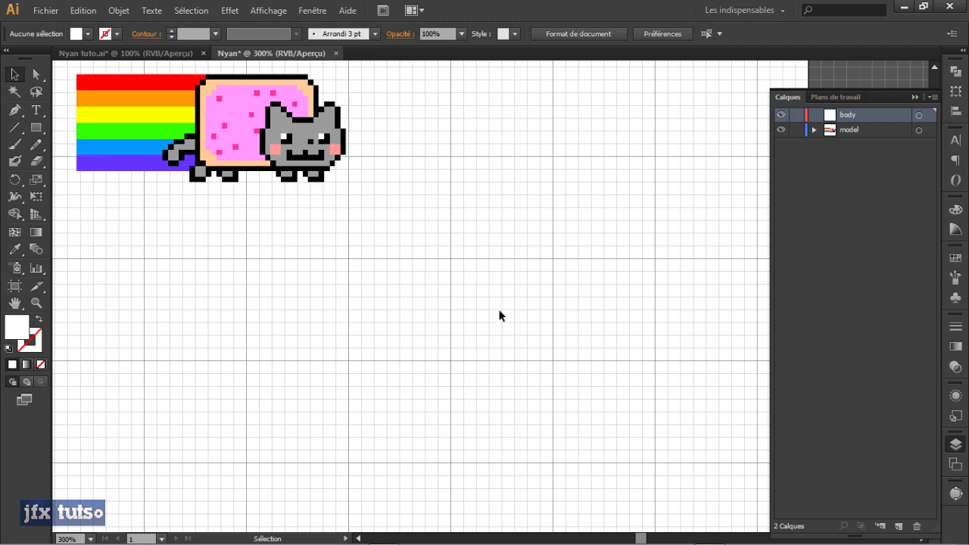
- Set the fill colour to near-black 161616 for drawing with the Rectangle tool
{"action": "key", "text": "m"}
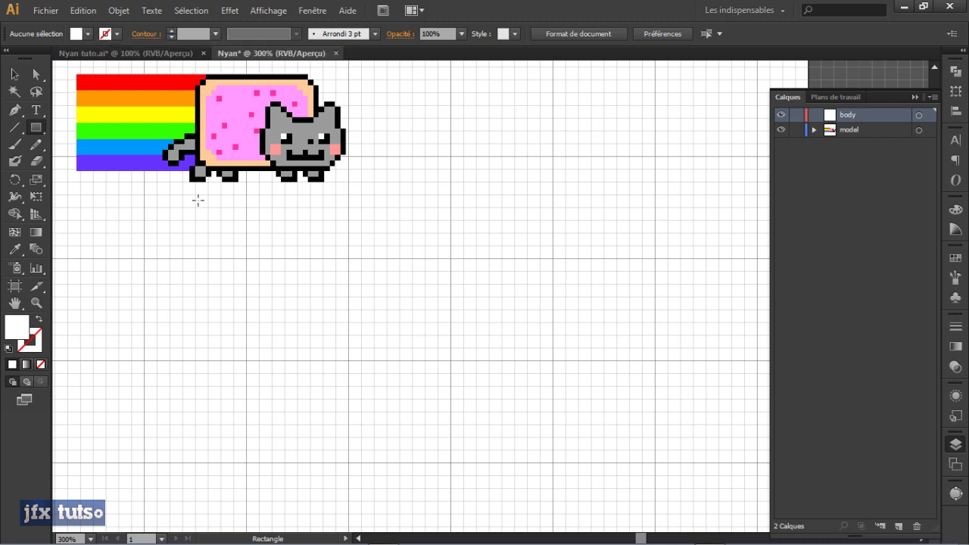
{"action": "double_click", "coordinate": [23, 331]}
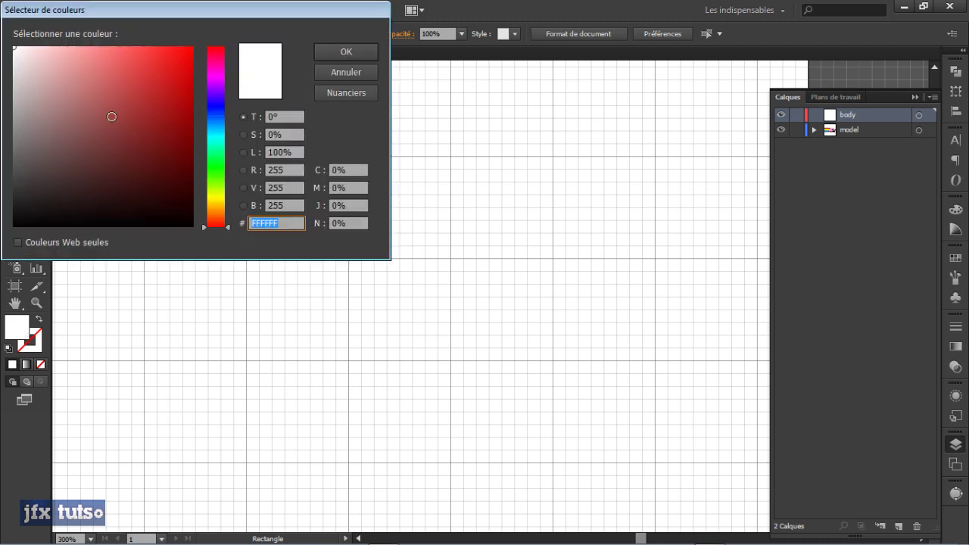
{"action": "left_click_drag", "start_coordinate": [113, 115], "coordinate": [9, 210]}
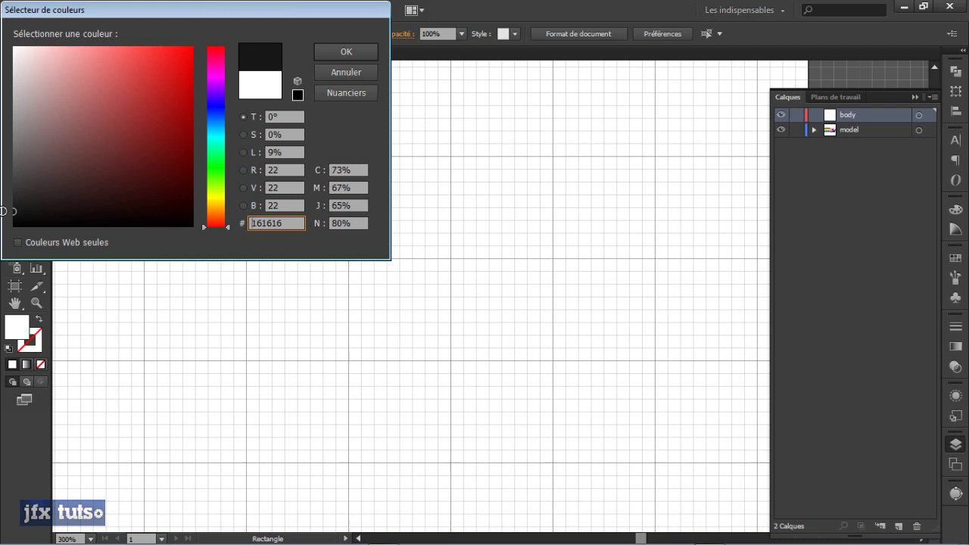
{"action": "left_click", "coordinate": [337, 55]}
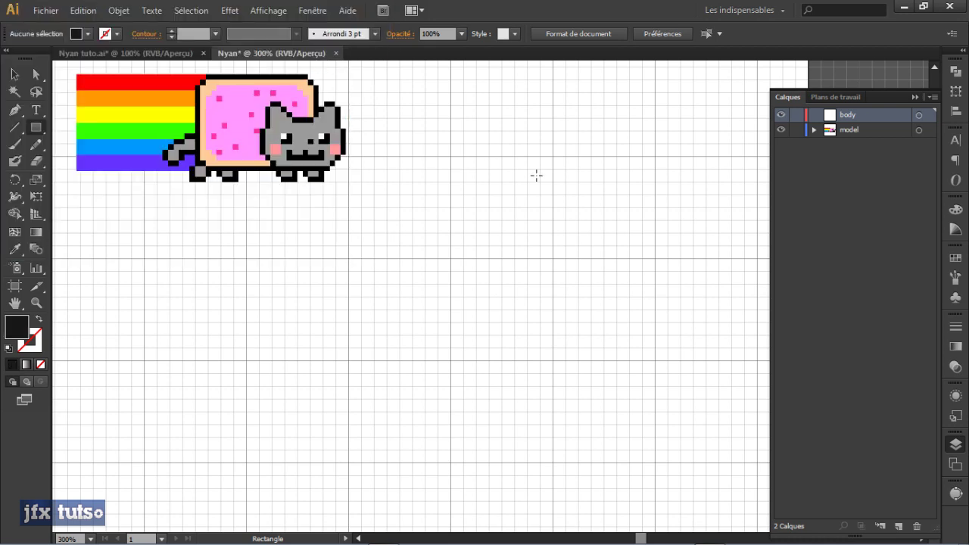
{"action": "scroll", "coordinate": [530, 229], "scroll_direction": "down", "scroll_amount": 2}
{"action": "scroll", "coordinate": [531, 229], "scroll_direction": "up", "scroll_amount": 3}
{"action": "right_click", "coordinate": [521, 222]}
{"action": "left_click", "coordinate": [418, 189]}
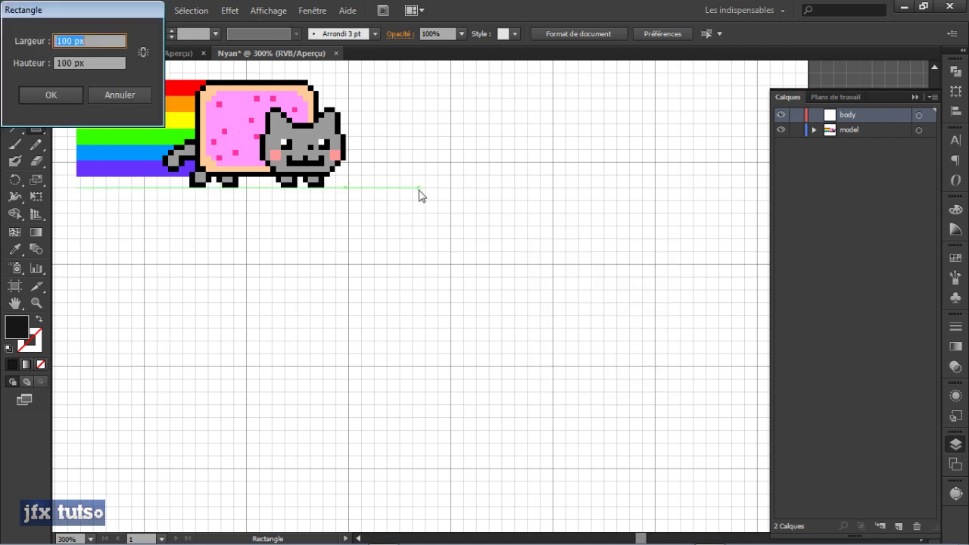
{"action": "left_click", "coordinate": [127, 93]}
{"action": "key", "text": "v"}
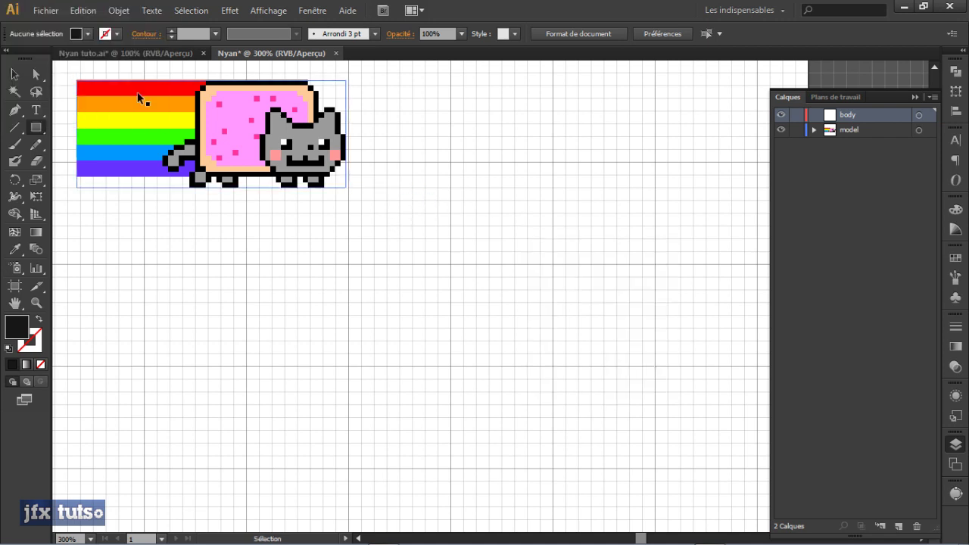
- Set the grid spacing to 35 px in the guides and grid preferences
{"action": "key", "text": "ctrl+k"}
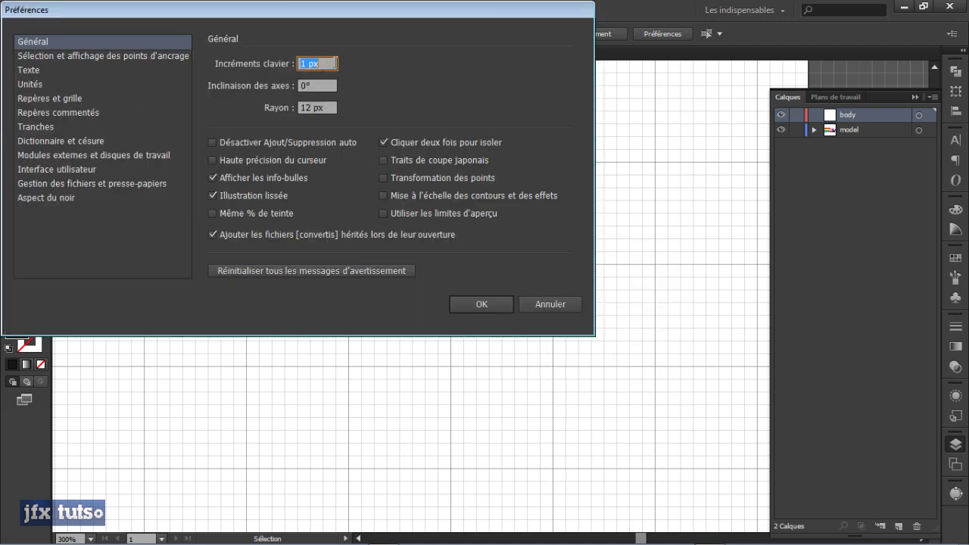
{"action": "left_click", "coordinate": [46, 109]}
{"action": "left_click", "coordinate": [47, 97]}
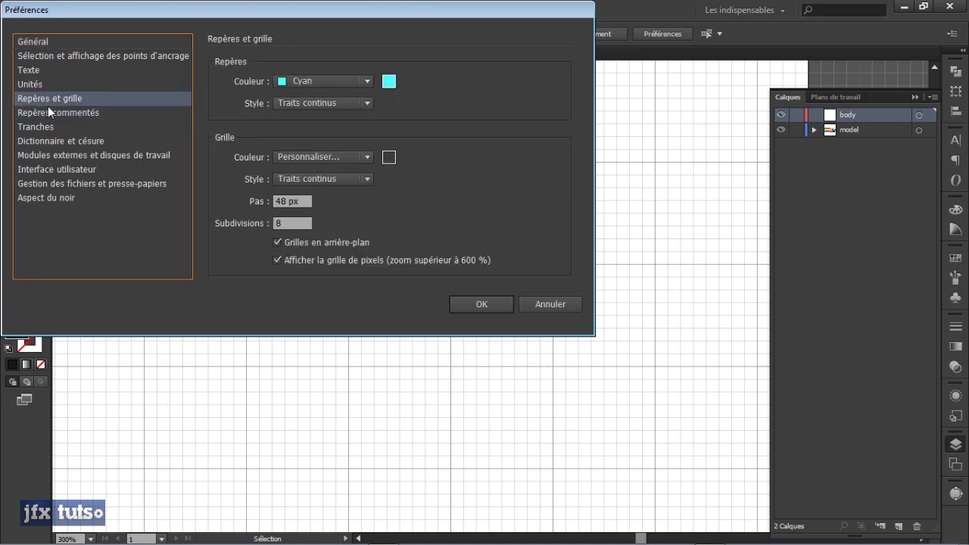
{"action": "left_click", "coordinate": [47, 109]}
{"action": "left_click", "coordinate": [51, 100]}
{"action": "left_click", "coordinate": [284, 201]}
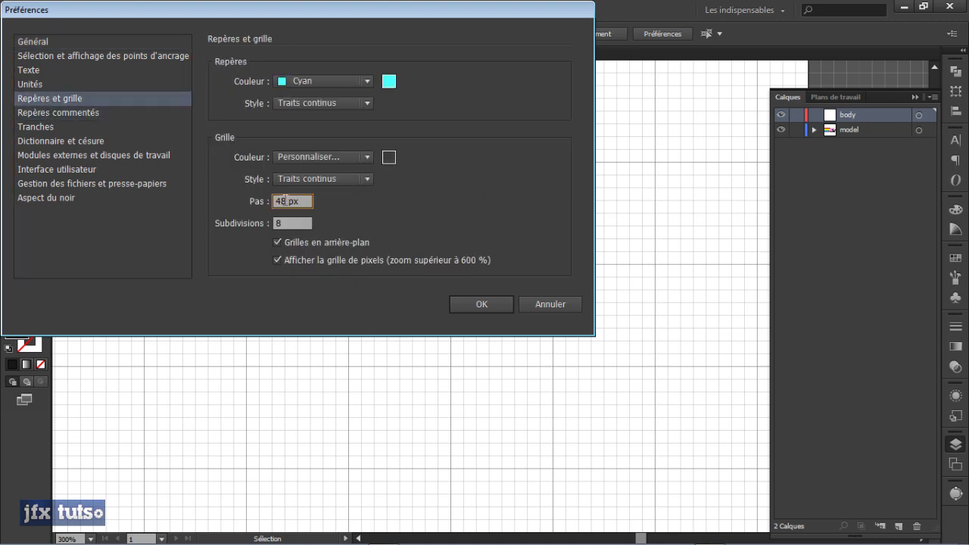
{"action": "key", "text": "BackSpace"}
{"action": "key", "text": "BackSpace"}
{"action": "type", "text": "35"}
{"action": "key", "text": "Return"}
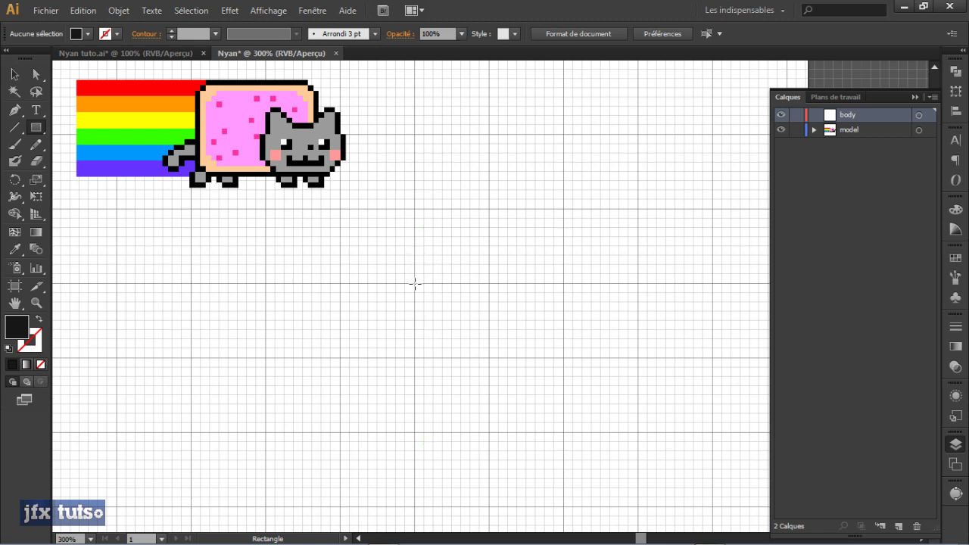
- Draw black grid-aligned rectangles for the body outline: a top edge two main grid squares wide, a left corner pixel and a left edge
{"action": "left_click_drag", "start_coordinate": [414, 284], "coordinate": [563, 291]}
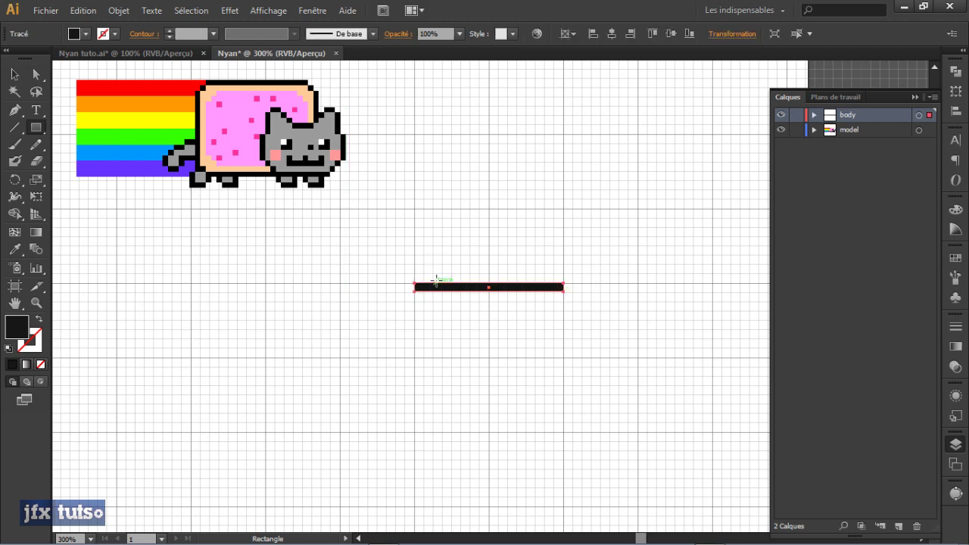
{"action": "scroll", "coordinate": [409, 328], "scroll_direction": "up", "scroll_amount": 2, "text": "alt"}
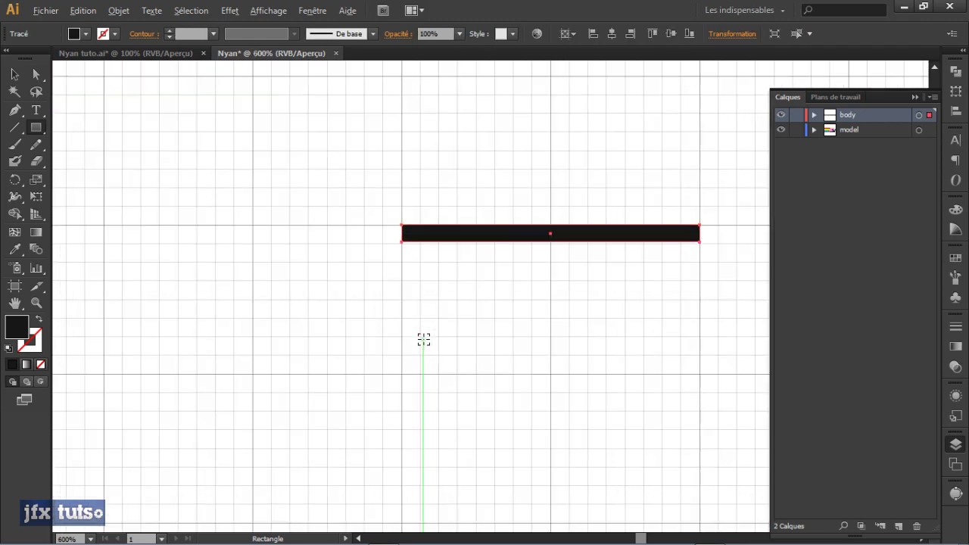
{"action": "scroll", "coordinate": [423, 340], "scroll_direction": "down", "scroll_amount": 2, "text": "alt"}
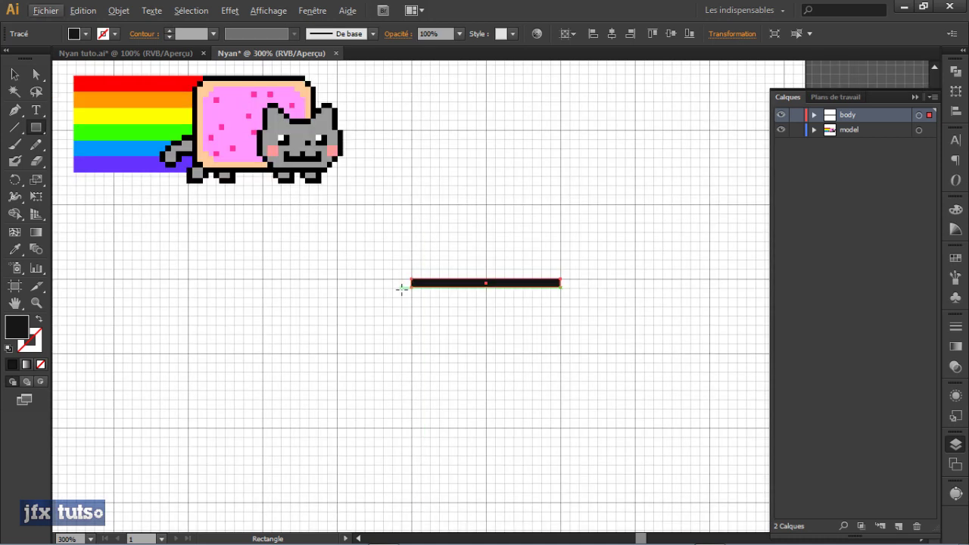
{"action": "mouse_move", "coordinate": [402, 288]}
{"action": "left_mouse_down"}
{"action": "mouse_move", "coordinate": [410, 285]}
{"action": "mouse_move", "coordinate": [410, 297]}
{"action": "left_mouse_up"}
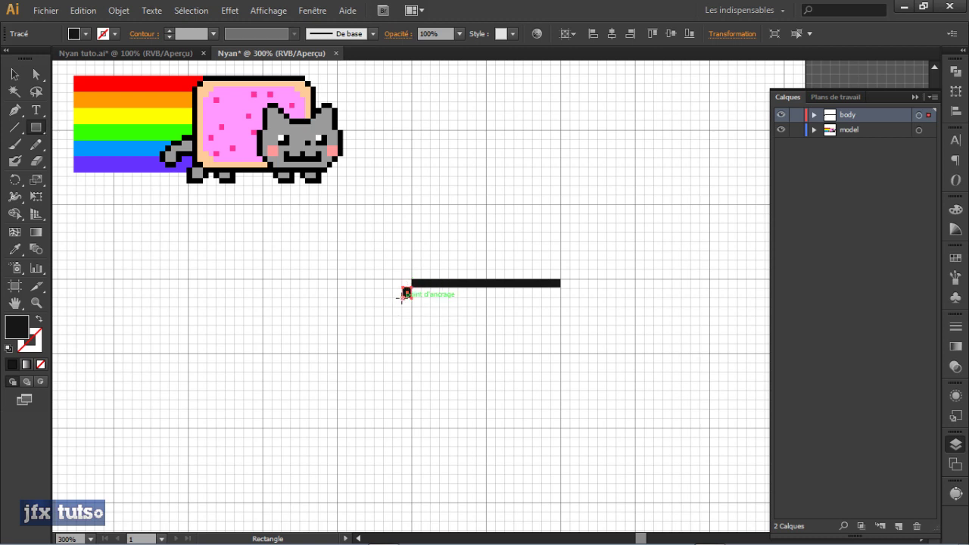
{"action": "left_click_drag", "start_coordinate": [392, 298], "coordinate": [402, 371]}
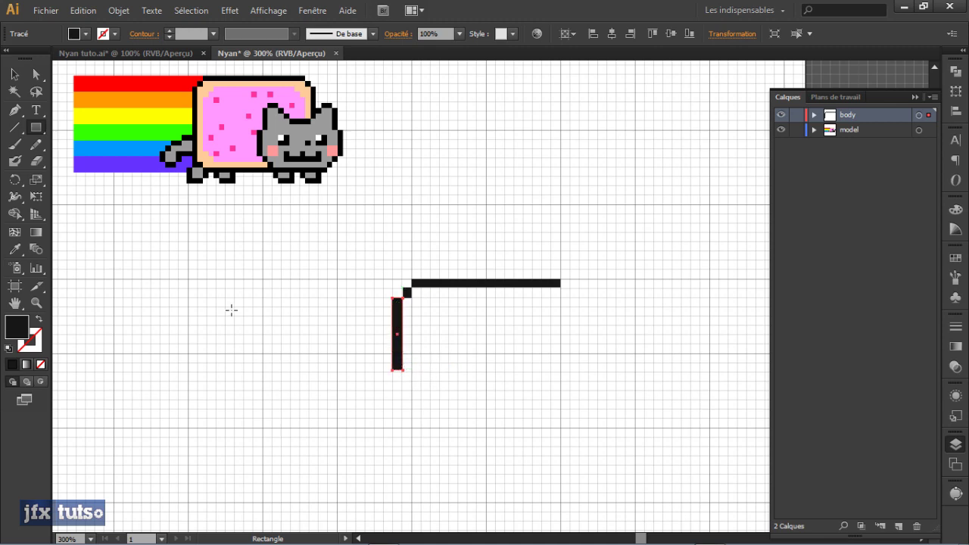
- Duplicate the left corner pixel to the right end of the body outline's top edge
{"action": "key", "text": "a"}
{"action": "key", "text": "c"}
{"action": "key", "text": "v"}
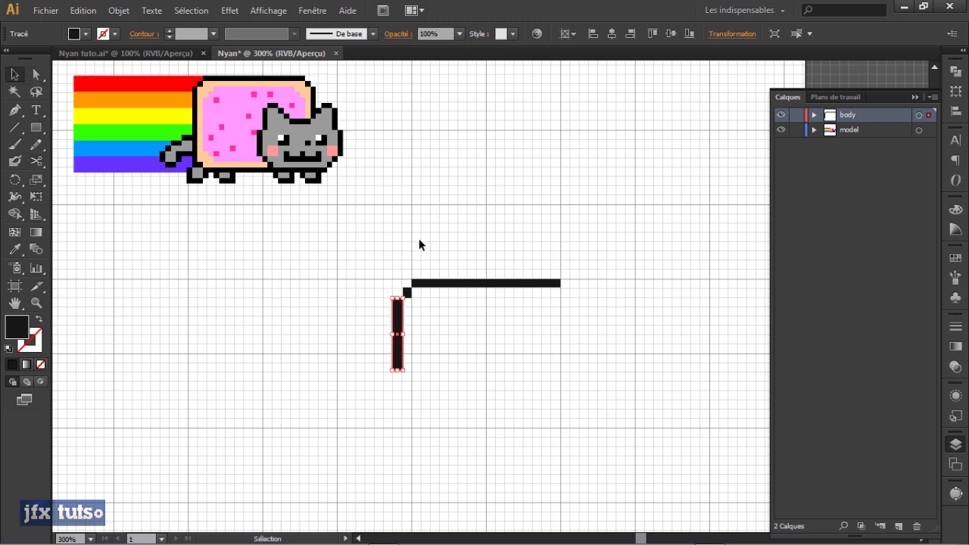
{"action": "left_click", "coordinate": [483, 310]}
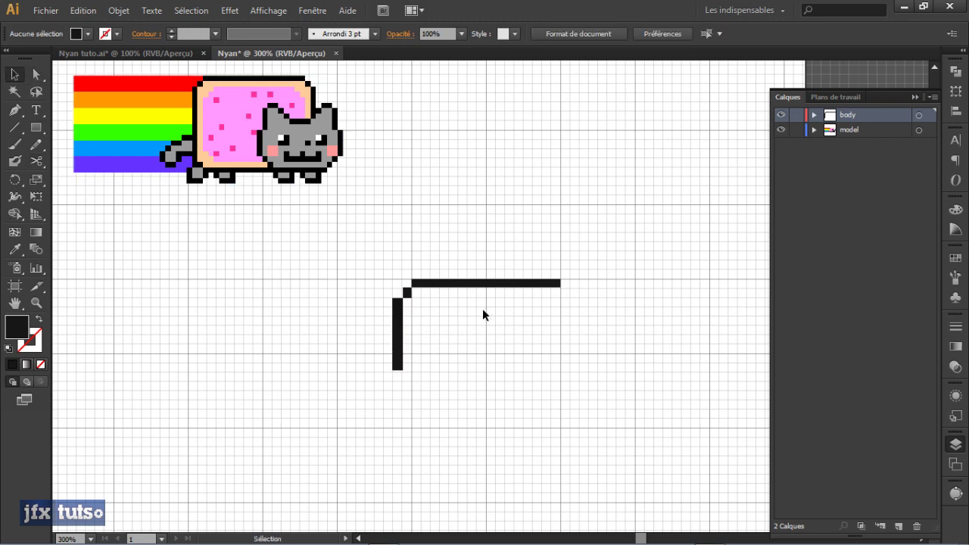
{"action": "left_click", "coordinate": [407, 292]}
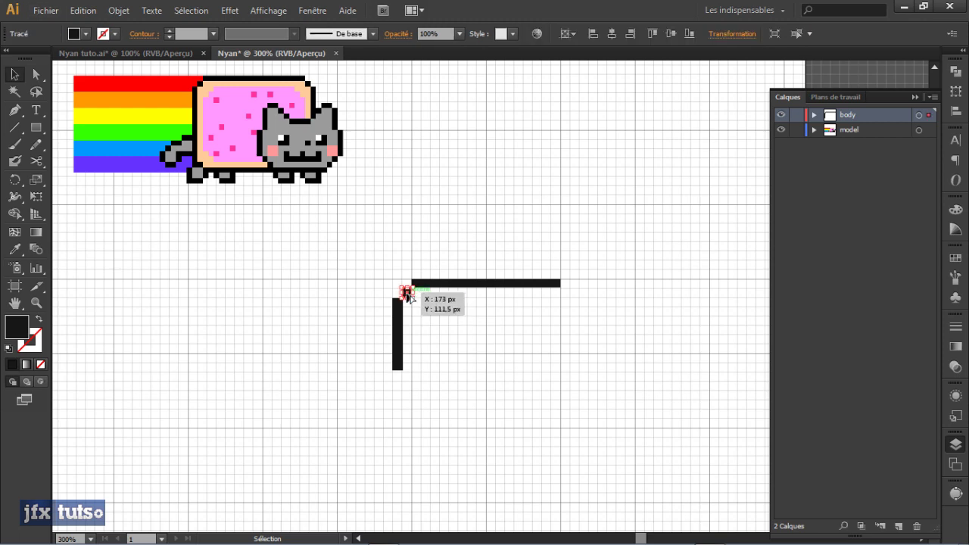
{"action": "left_click_drag", "start_coordinate": [407, 295], "coordinate": [565, 295]}
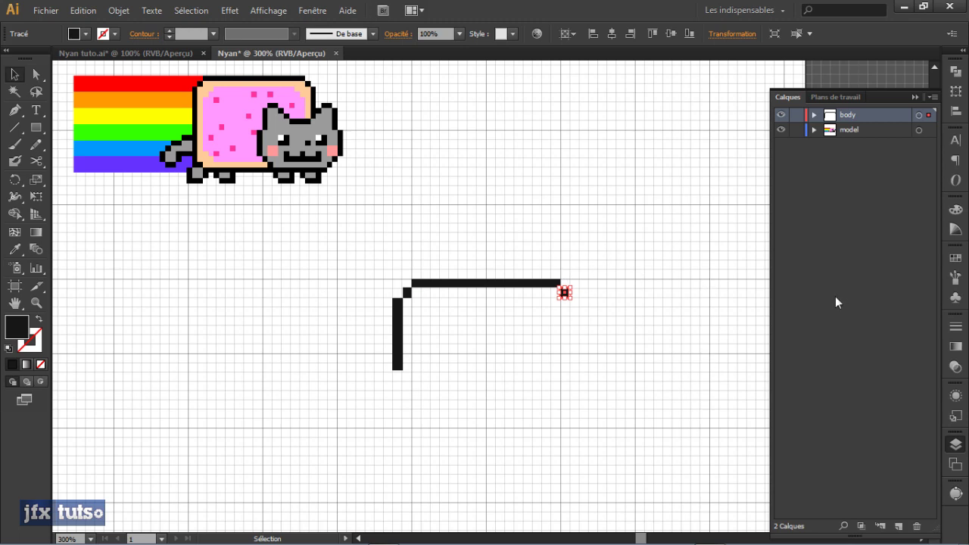
{"action": "left_click", "coordinate": [608, 291]}
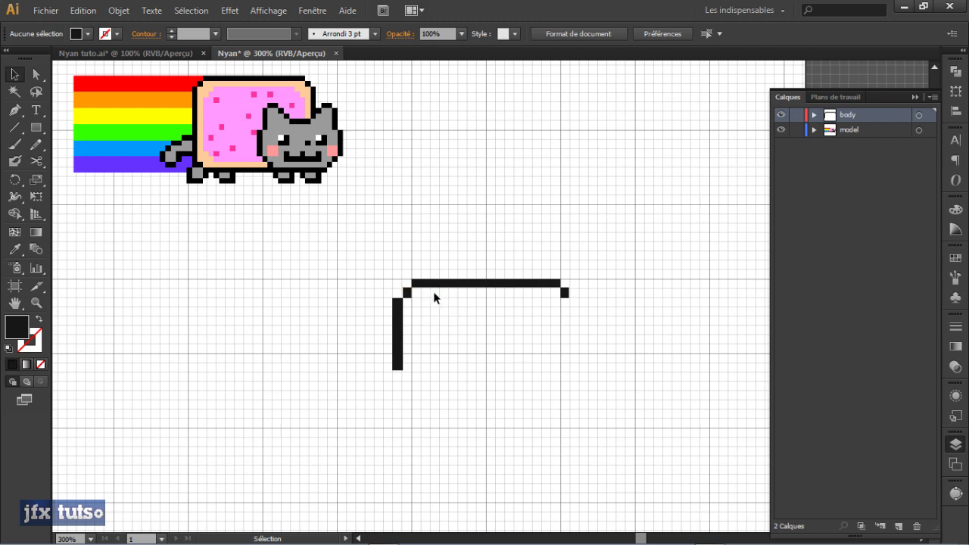
- Duplicate all four body outline pieces above the original and rotate the copy 180°
{"action": "left_click_drag", "start_coordinate": [634, 199], "coordinate": [359, 424]}
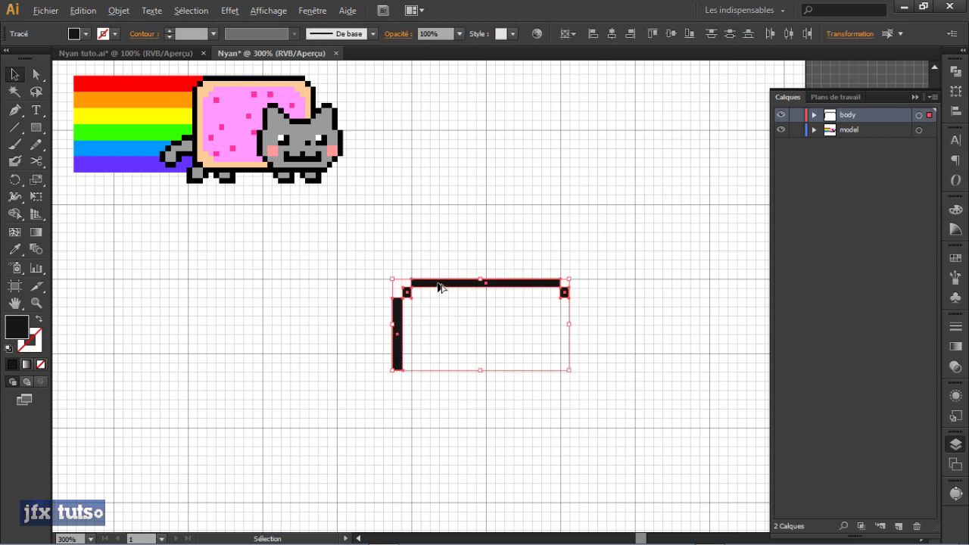
{"action": "left_click_drag", "start_coordinate": [438, 287], "coordinate": [499, 142]}
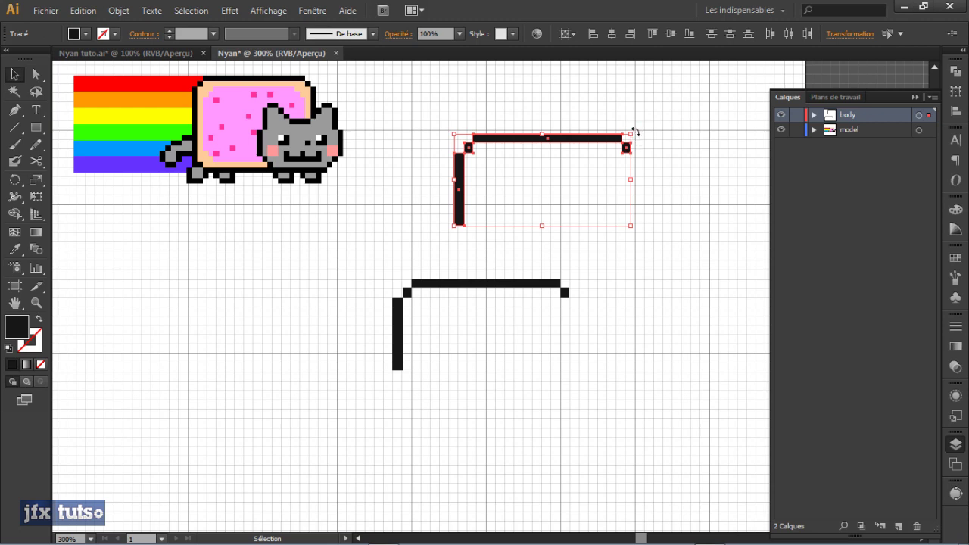
{"action": "left_click_drag", "start_coordinate": [634, 132], "coordinate": [466, 244]}
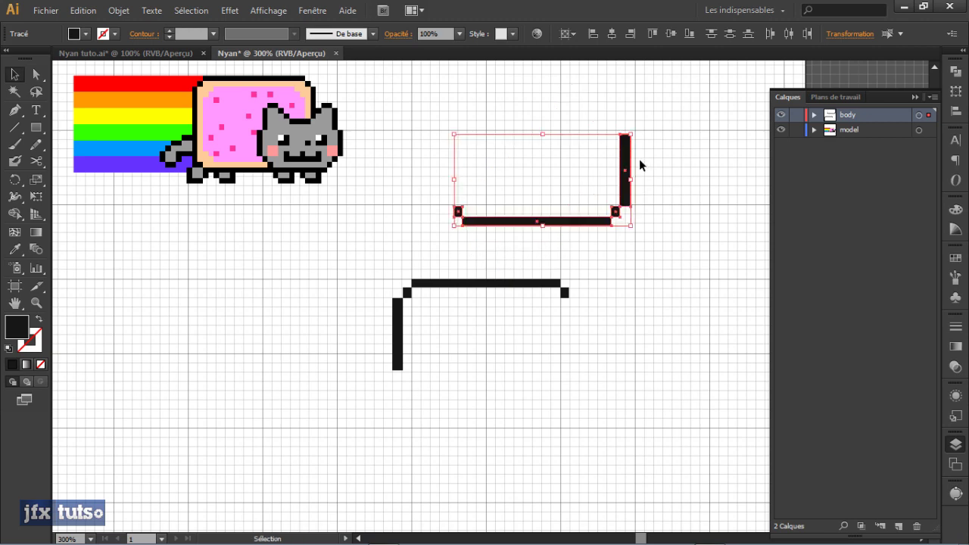
- Move the rotated copy down against the original pieces to close the right and bottom of the body outline
{"action": "left_click_drag", "start_coordinate": [625, 155], "coordinate": [574, 318]}
{"action": "left_click", "coordinate": [714, 154]}
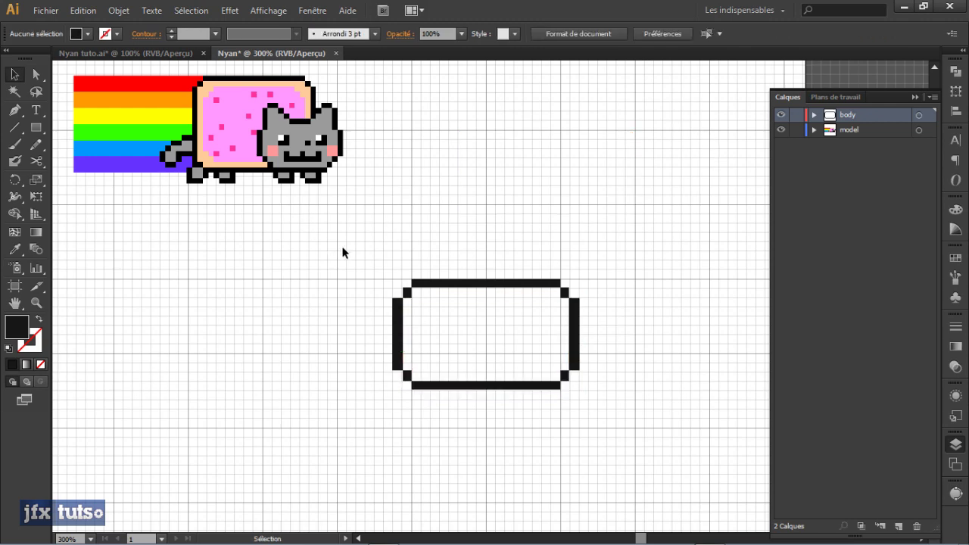
- Expand the body layer and hide and show its outline paths to examine which piece each one is
{"action": "left_click", "coordinate": [814, 115]}
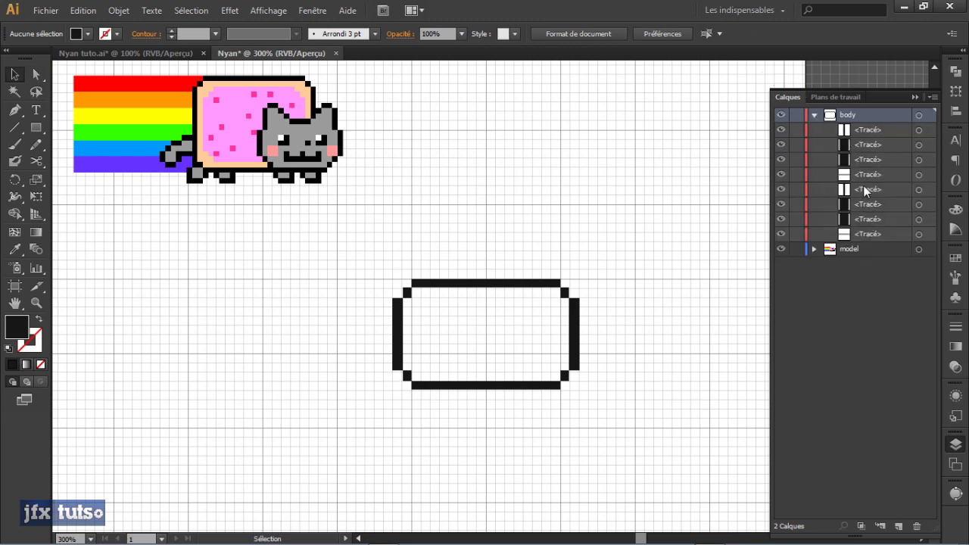
{"action": "left_click_drag", "start_coordinate": [781, 129], "coordinate": [781, 156]}
{"action": "left_click_drag", "start_coordinate": [780, 193], "coordinate": [780, 188]}
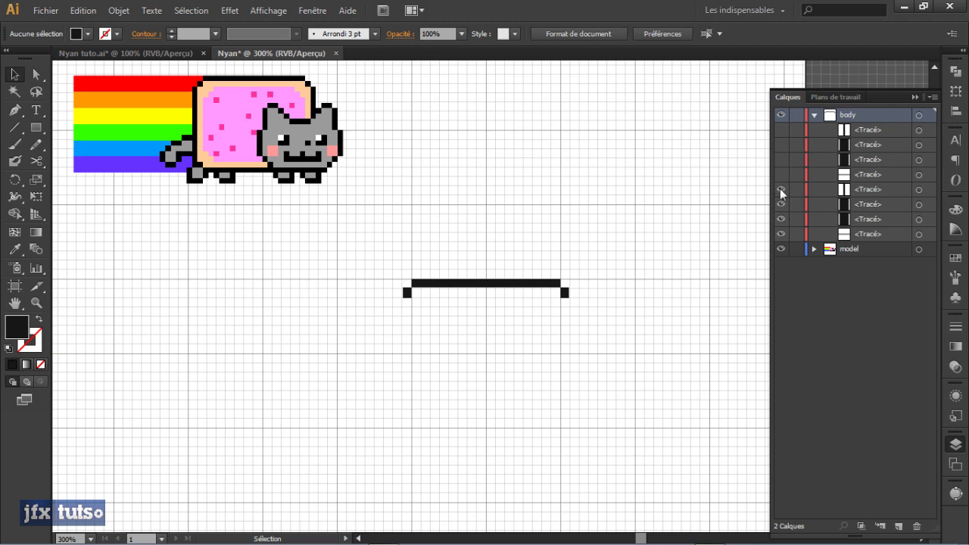
{"action": "left_click", "coordinate": [781, 129]}
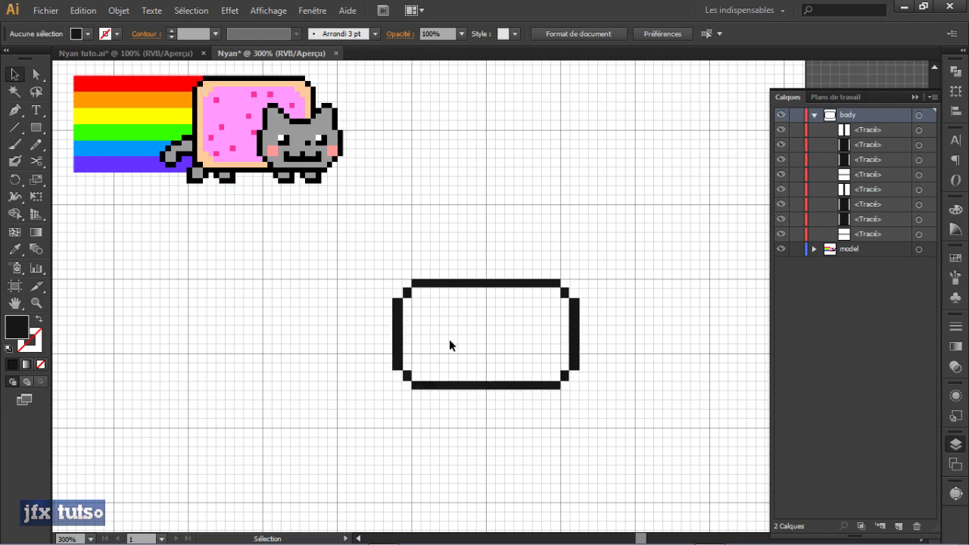
- Draw a rectangle filling the body between the top and bottom edges and colour it with the reference cat's beige border
{"action": "key", "text": "m"}
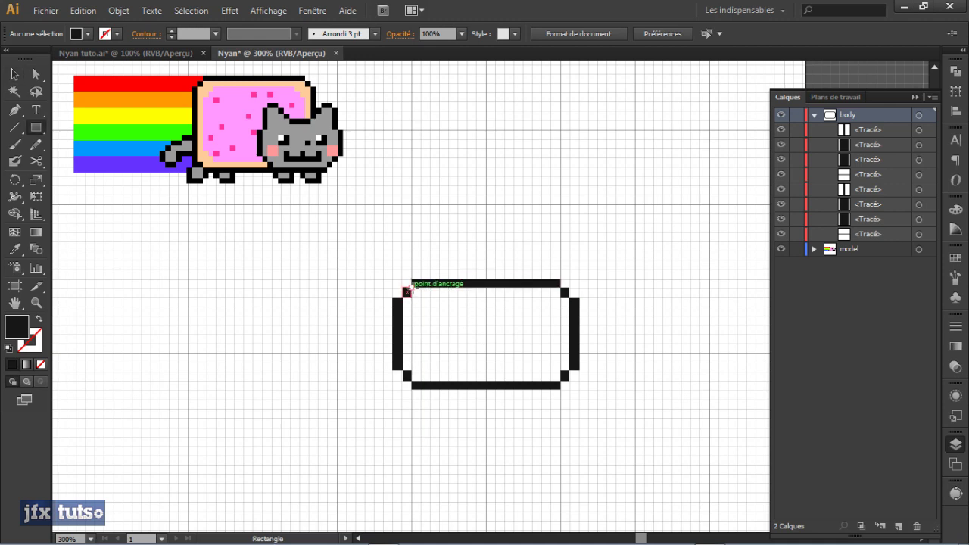
{"action": "left_click_drag", "start_coordinate": [408, 290], "coordinate": [562, 381]}
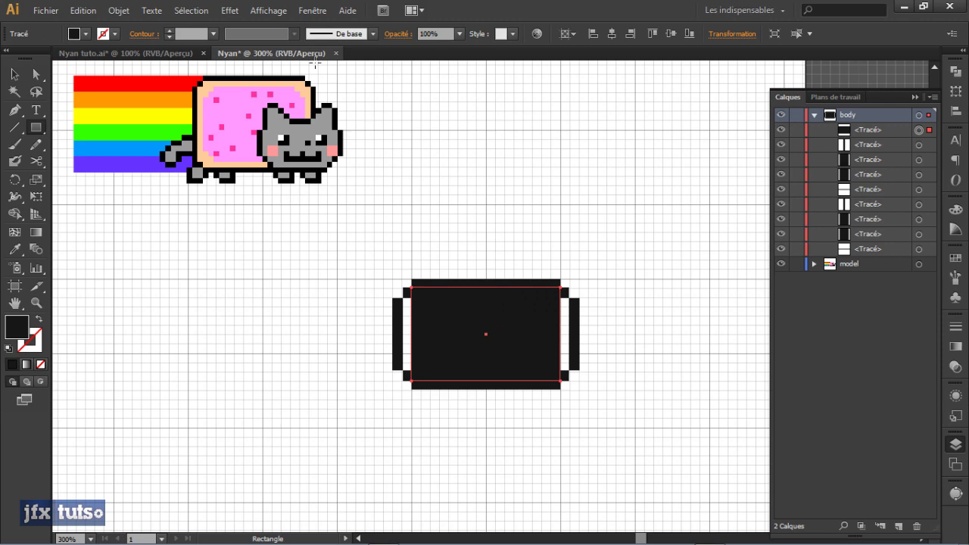
{"action": "key", "text": "i"}
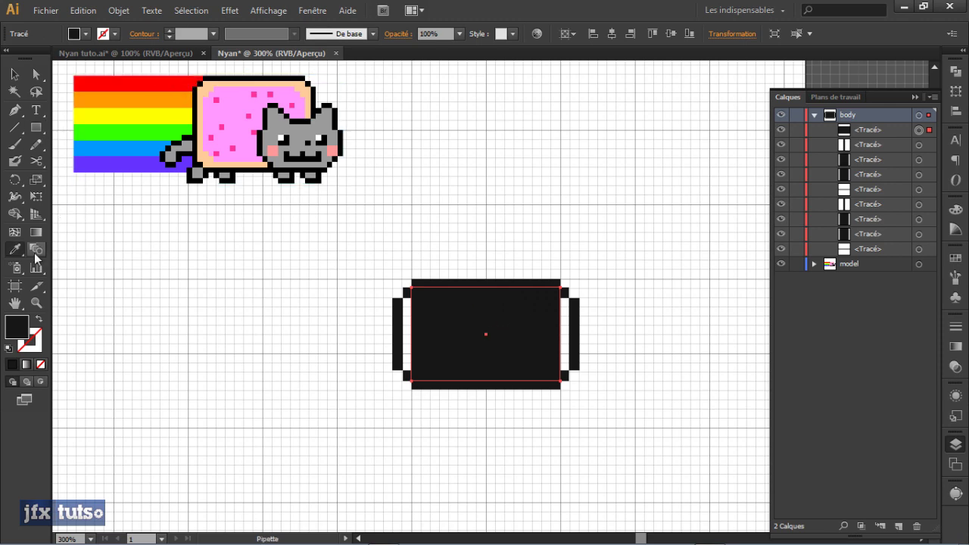
{"action": "left_click", "coordinate": [227, 81]}
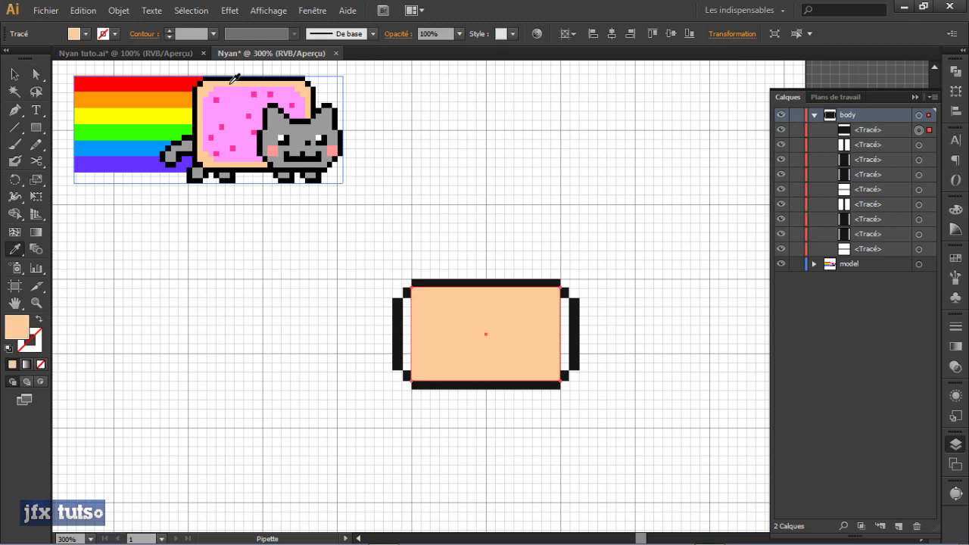
- Move the beige rectangle below all outline pieces in the body layer's stacking order
{"action": "key", "text": "v"}
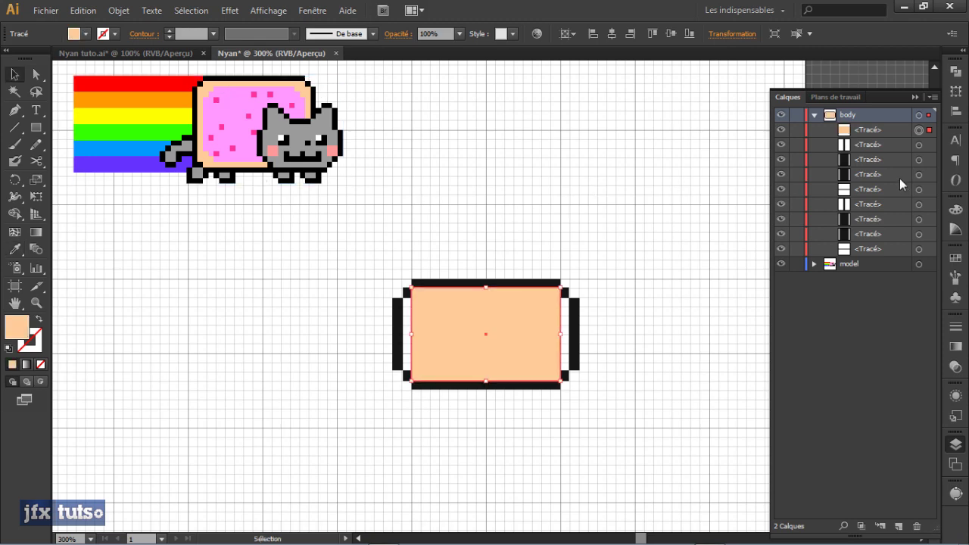
{"action": "left_click", "coordinate": [871, 131]}
{"action": "left_click_drag", "start_coordinate": [876, 133], "coordinate": [882, 253]}
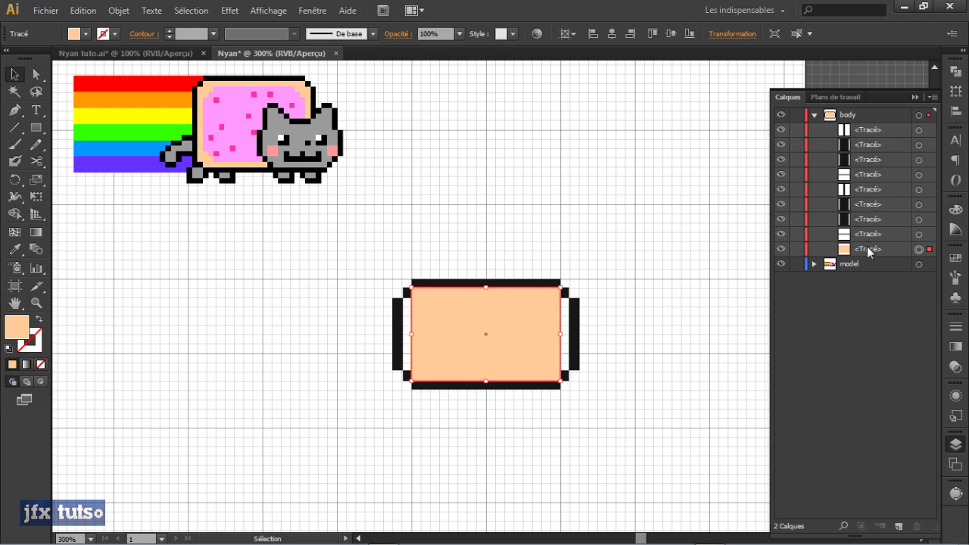
{"action": "left_click_drag", "start_coordinate": [867, 251], "coordinate": [868, 127]}
{"action": "left_click_drag", "start_coordinate": [561, 333], "coordinate": [584, 333]}
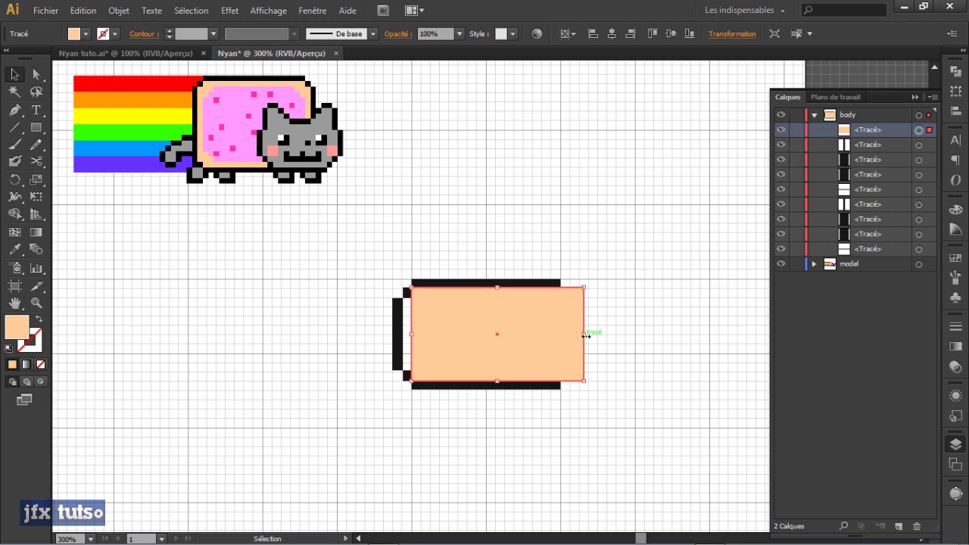
{"action": "key", "text": "ctrl+z"}
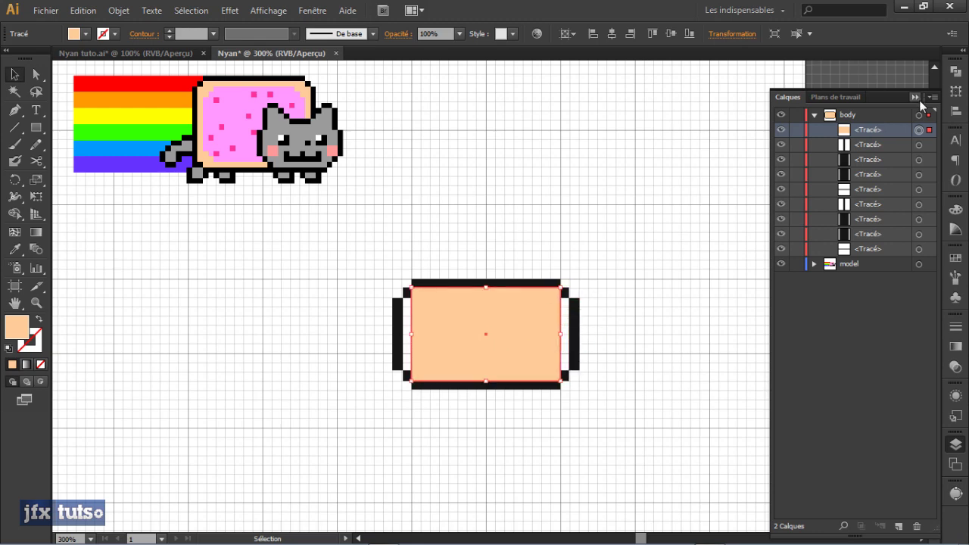
{"action": "left_click_drag", "start_coordinate": [897, 130], "coordinate": [872, 256]}
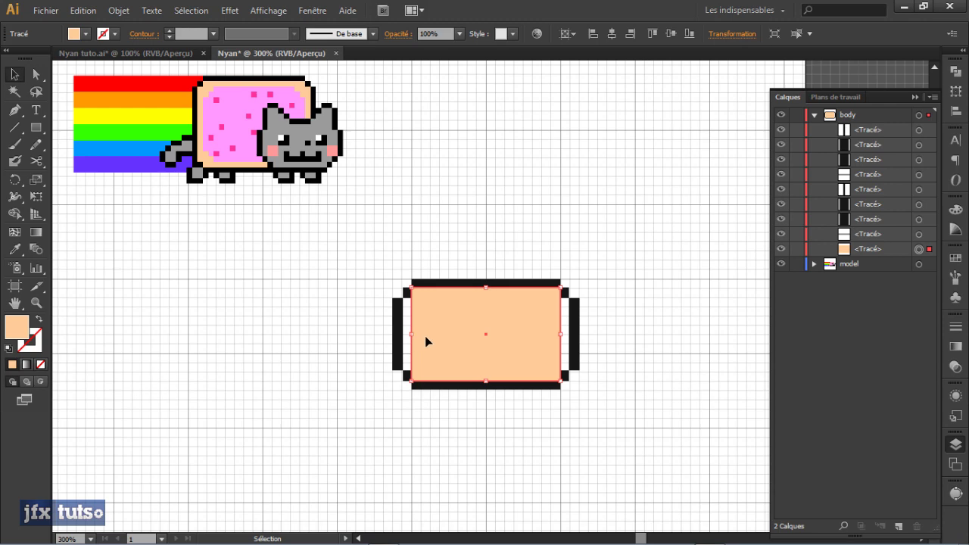
- Draw a narrow beige rectangle in each white gap between the beige fill and the outline's left and right edges
{"action": "key", "text": "m"}
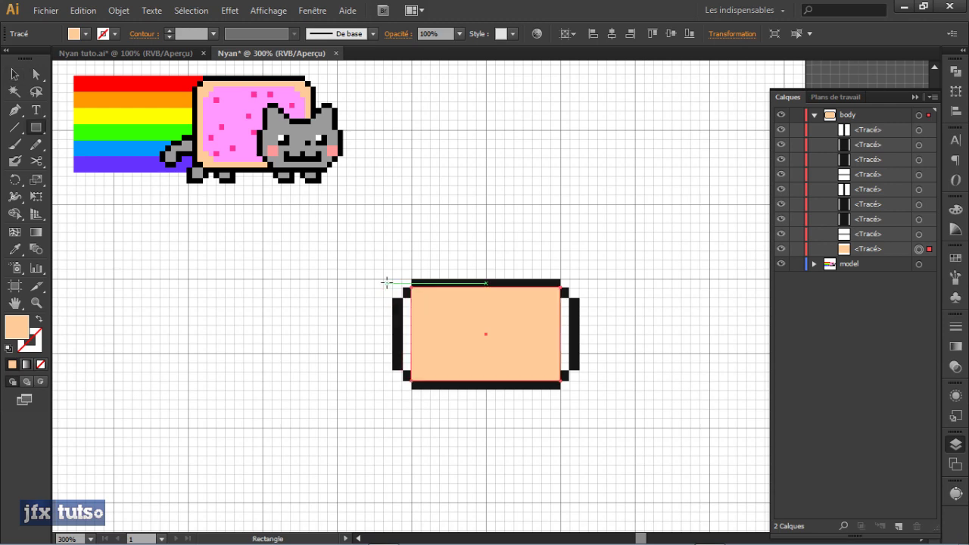
{"action": "left_click_drag", "start_coordinate": [402, 299], "coordinate": [409, 375]}
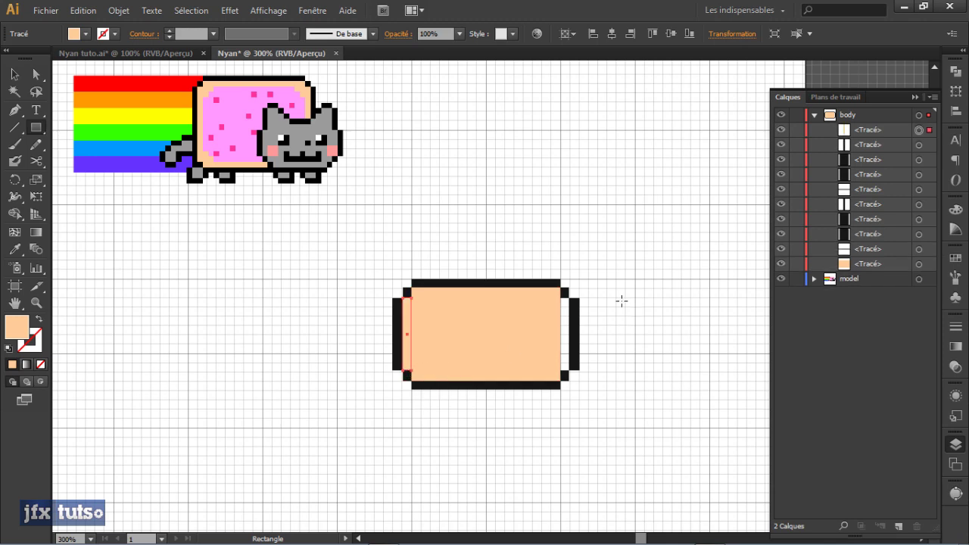
{"action": "left_click_drag", "start_coordinate": [563, 297], "coordinate": [568, 369]}
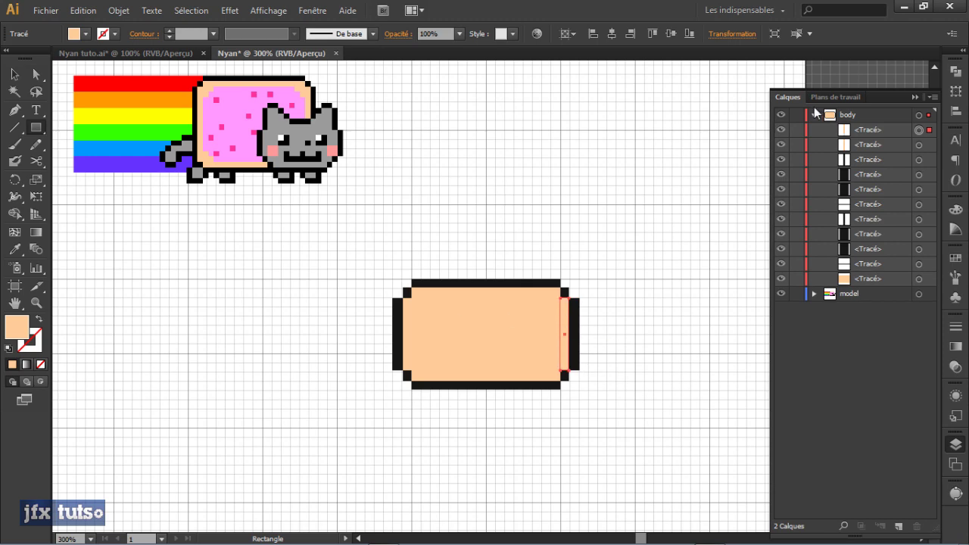
- Move the two narrow beige strips beneath the outline pieces in the body layer and clear the selection
{"action": "key", "text": "v"}
{"action": "left_click", "coordinate": [868, 130]}
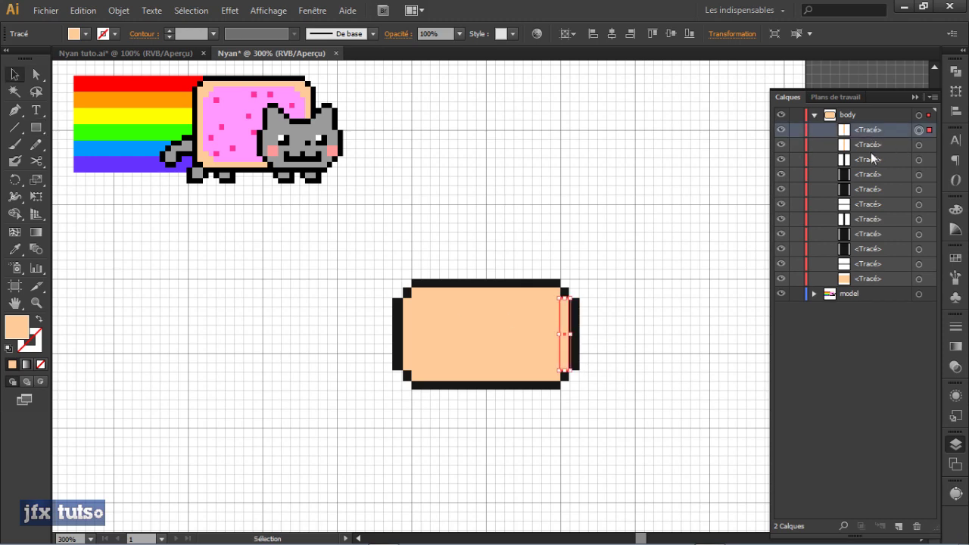
{"action": "left_click_drag", "start_coordinate": [871, 130], "coordinate": [869, 274]}
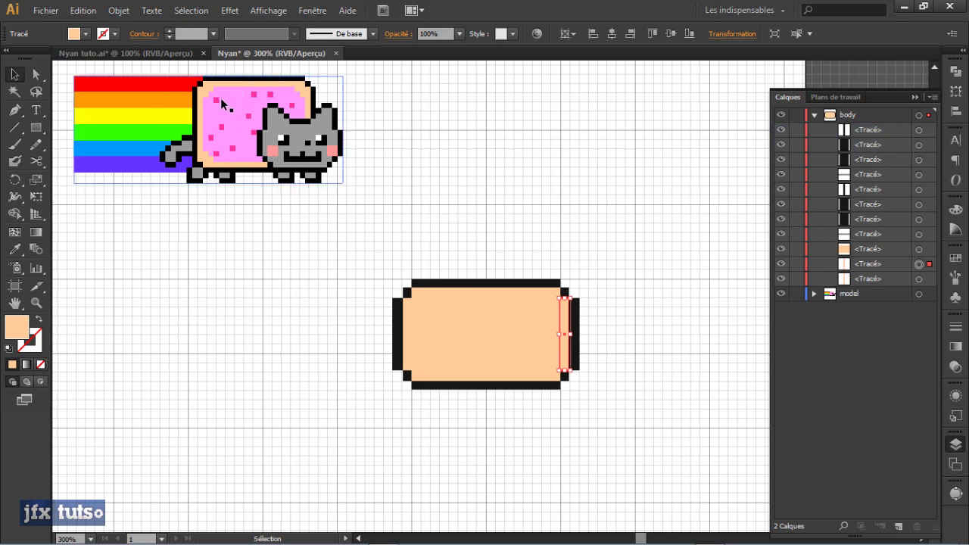
{"action": "left_click", "coordinate": [482, 224]}
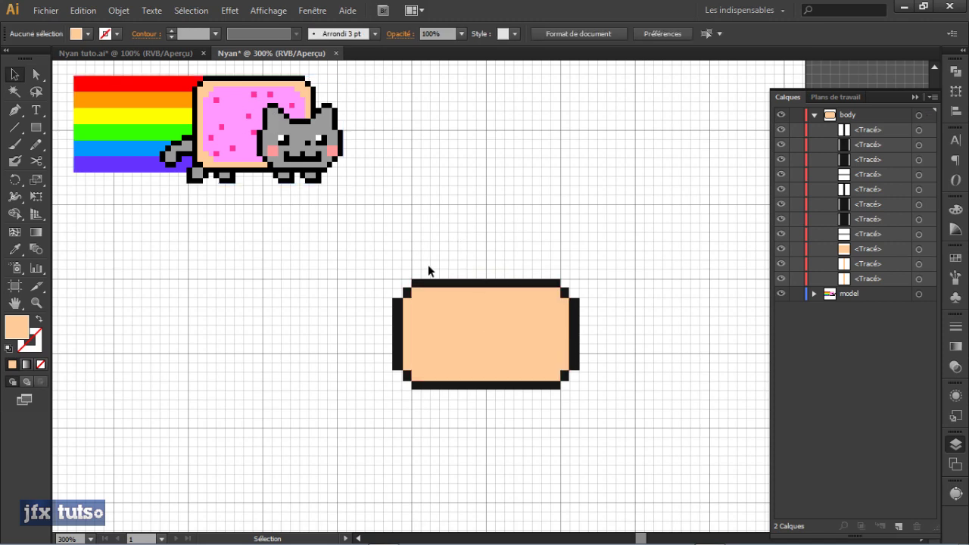
- Draw a thin horizontal rectangle above the body and colour it with the pink of the reference cat's body
{"action": "key", "text": "m"}
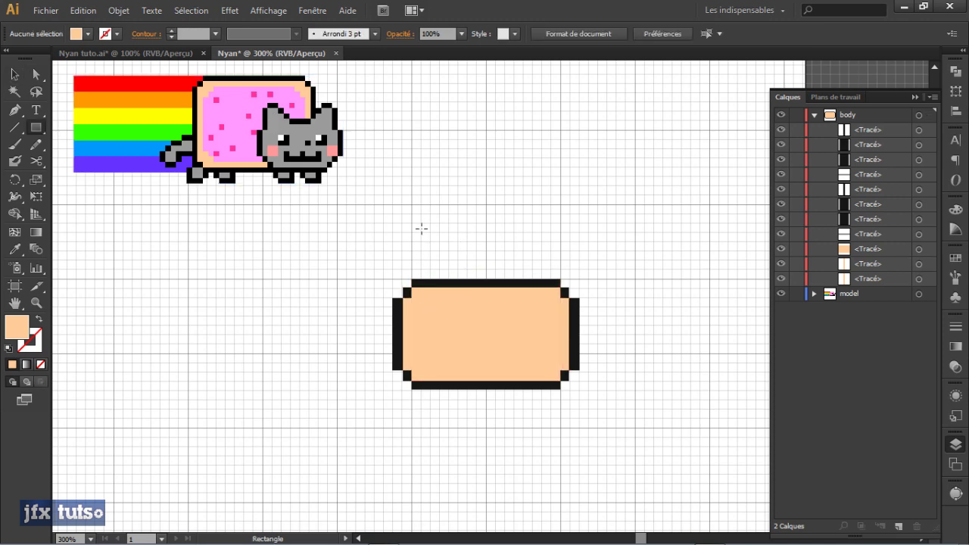
{"action": "mouse_move", "coordinate": [421, 212]}
{"action": "left_mouse_down"}
{"action": "mouse_move", "coordinate": [549, 229]}
{"action": "mouse_move", "coordinate": [563, 225]}
{"action": "mouse_move", "coordinate": [560, 215]}
{"action": "left_mouse_up"}
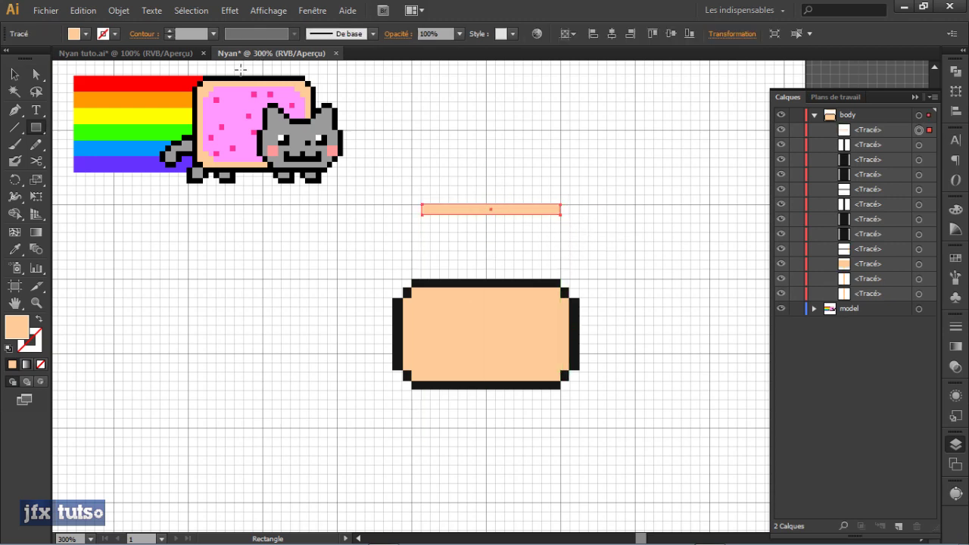
{"action": "key", "text": "i"}
{"action": "left_click", "coordinate": [244, 99]}
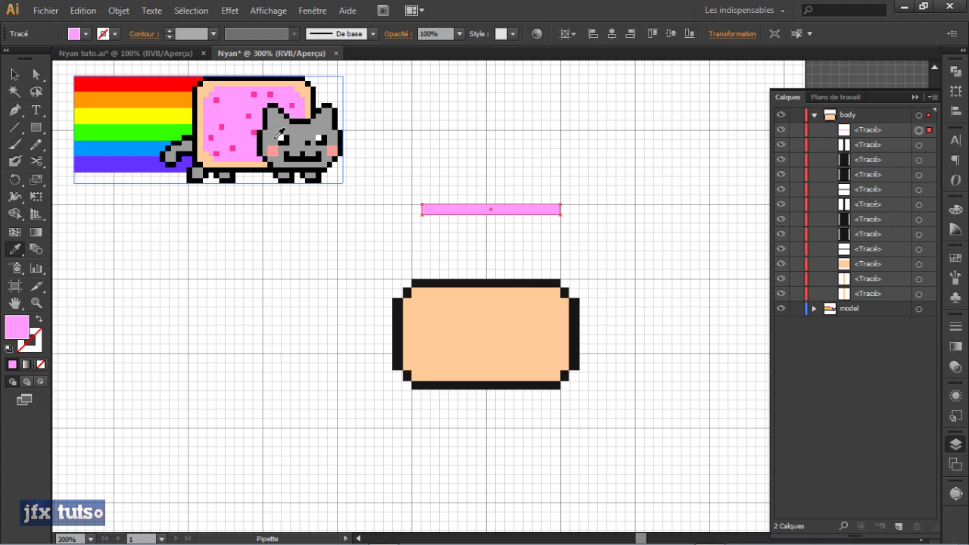
- Place the pink bar just inside the body's upper border, shorten its right end and reduce it to one small grid square high
{"action": "key", "text": "v"}
{"action": "left_click_drag", "start_coordinate": [464, 209], "coordinate": [430, 303]}
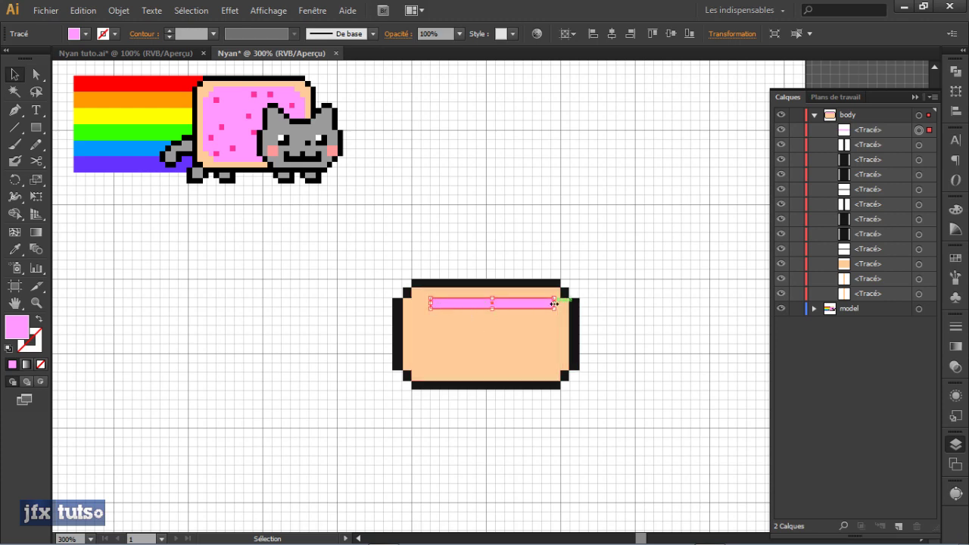
{"action": "left_click_drag", "start_coordinate": [555, 303], "coordinate": [542, 303]}
{"action": "scroll", "coordinate": [462, 315], "scroll_direction": "up", "scroll_amount": 1}
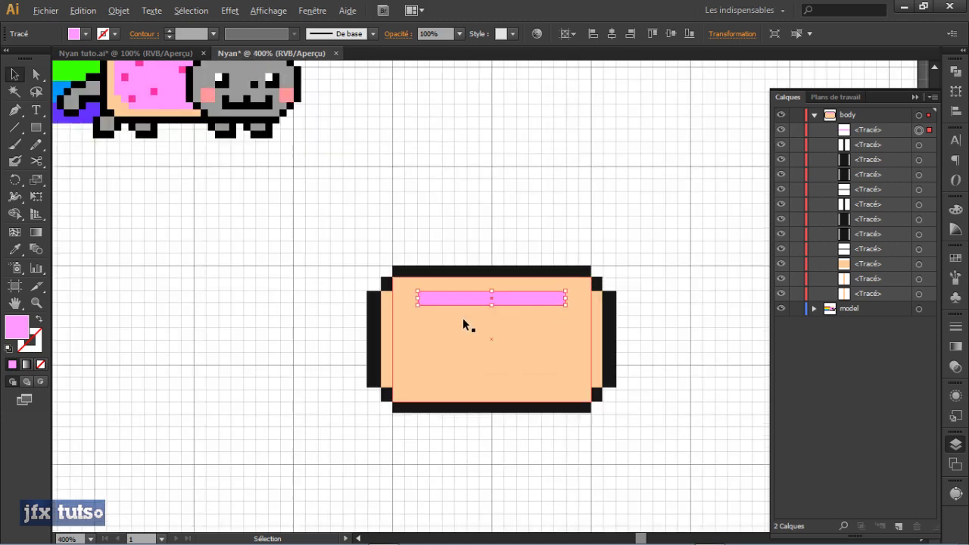
{"action": "scroll", "coordinate": [463, 318], "scroll_direction": "up", "scroll_amount": 1}
{"action": "scroll", "coordinate": [462, 318], "scroll_direction": "down", "scroll_amount": 1}
{"action": "scroll", "coordinate": [463, 310], "scroll_direction": "up", "scroll_amount": 1}
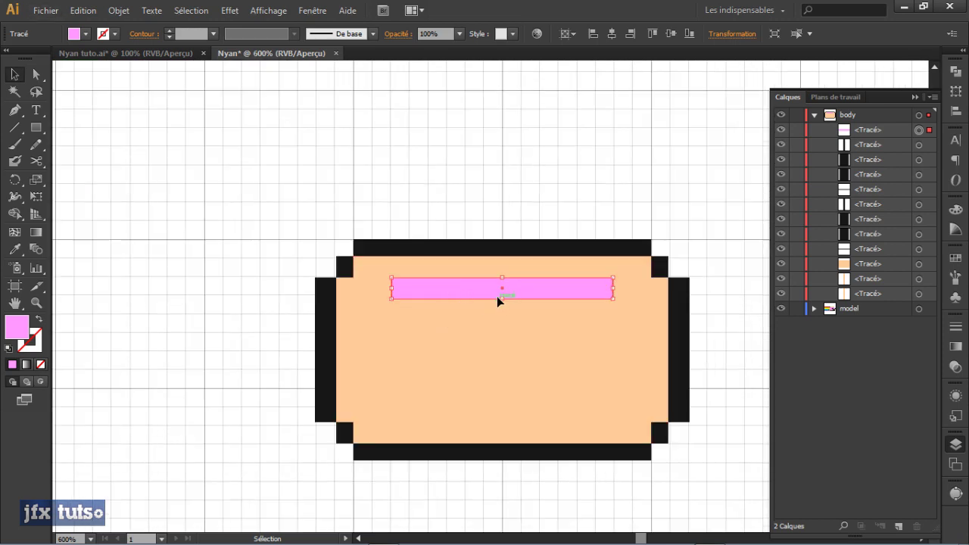
{"action": "left_click_drag", "start_coordinate": [502, 299], "coordinate": [502, 294]}
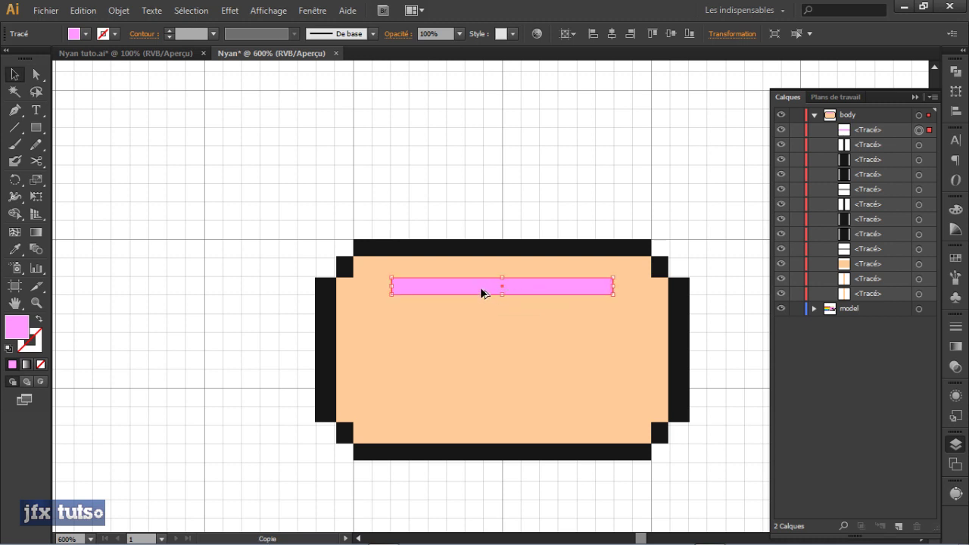
- Duplicate the pink bar twice directly beneath itself and widen the copies at both ends in one-square steps
{"action": "left_click_drag", "start_coordinate": [481, 292], "coordinate": [482, 310]}
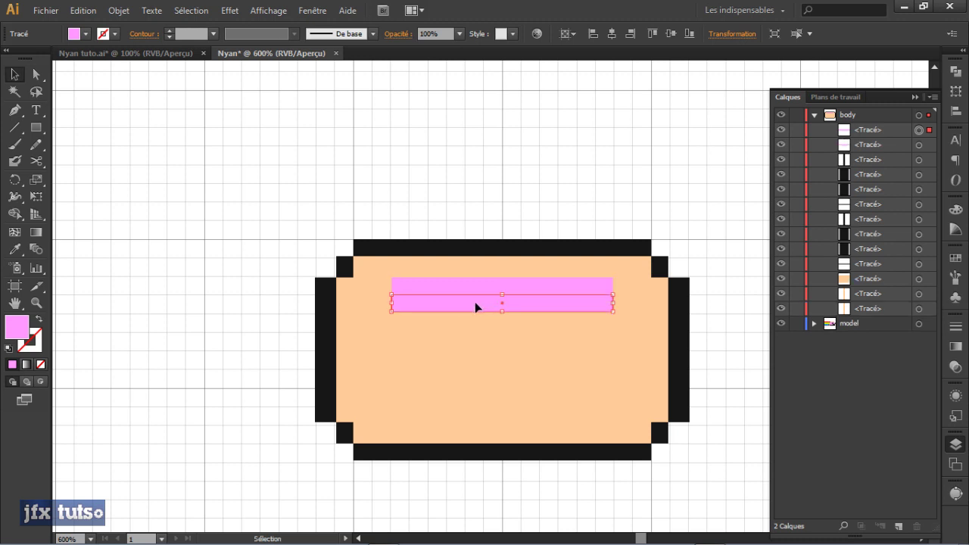
{"action": "left_click_drag", "start_coordinate": [476, 304], "coordinate": [474, 324]}
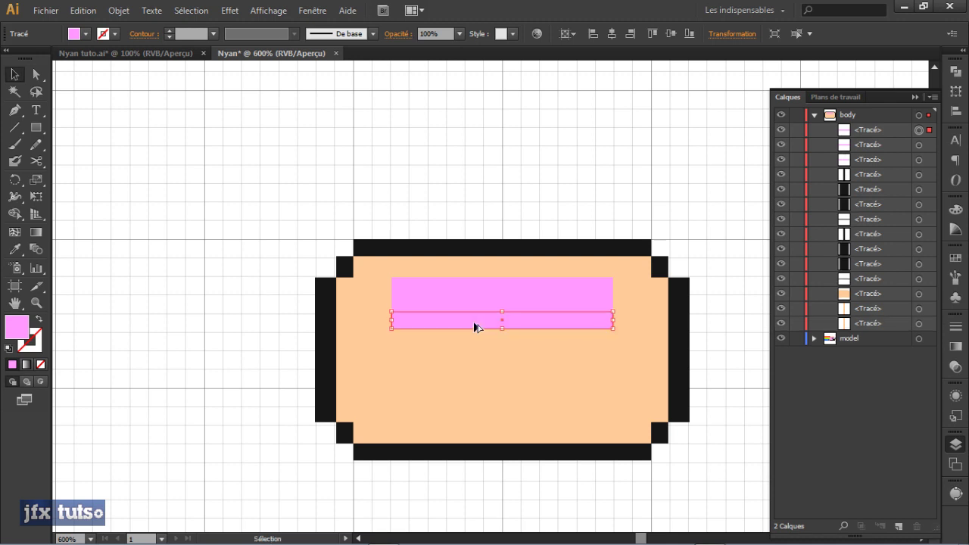
{"action": "left_click", "coordinate": [562, 308]}
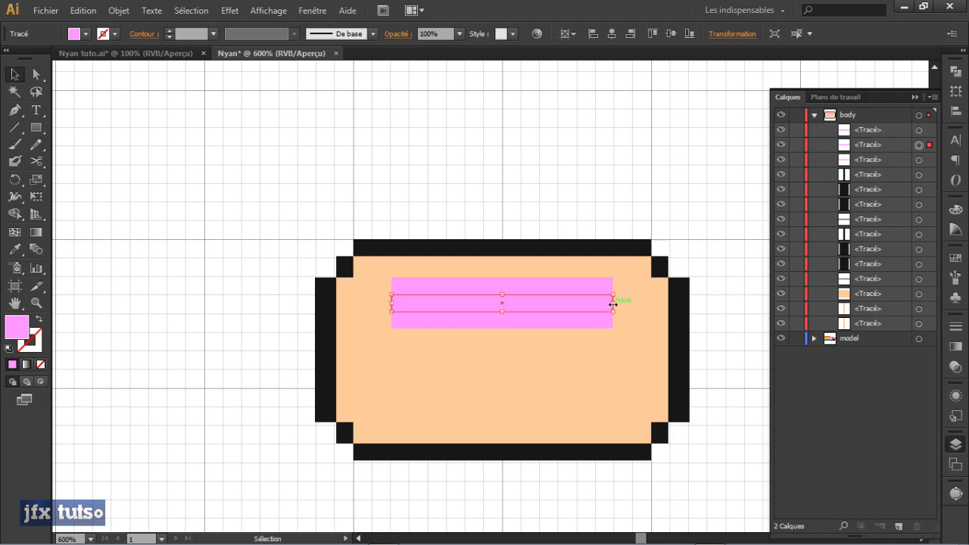
{"action": "left_click_drag", "start_coordinate": [614, 304], "coordinate": [651, 321]}
{"action": "left_click", "coordinate": [610, 320]}
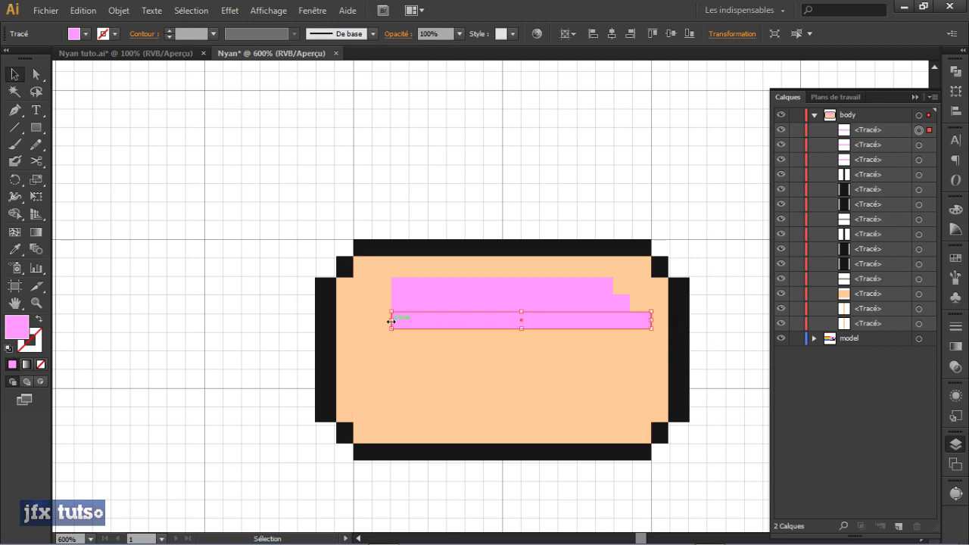
{"action": "left_click", "coordinate": [394, 299]}
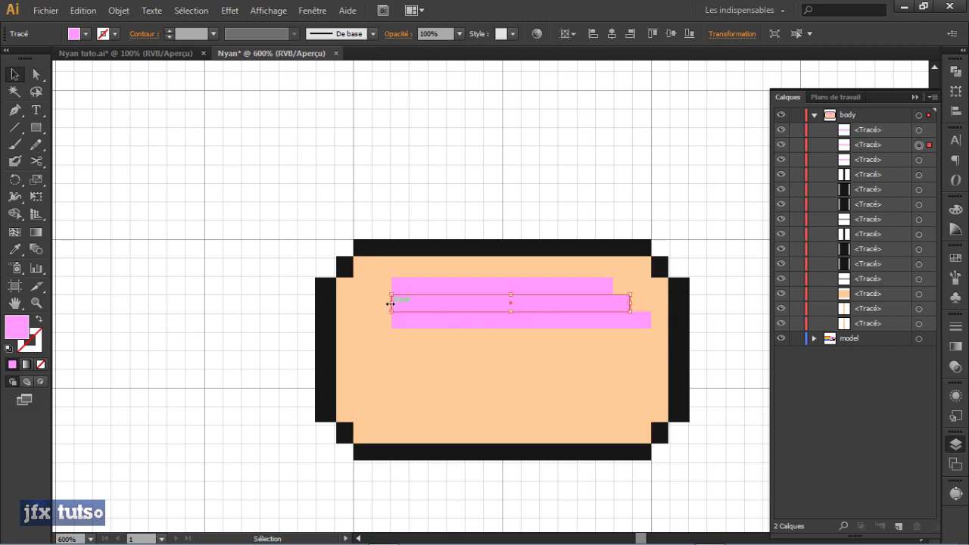
{"action": "left_click_drag", "start_coordinate": [389, 303], "coordinate": [352, 320]}
{"action": "left_click", "coordinate": [393, 320]}
- Duplicate the three stepped pink bars together to the lower part of the body
{"action": "left_click", "coordinate": [506, 287]}
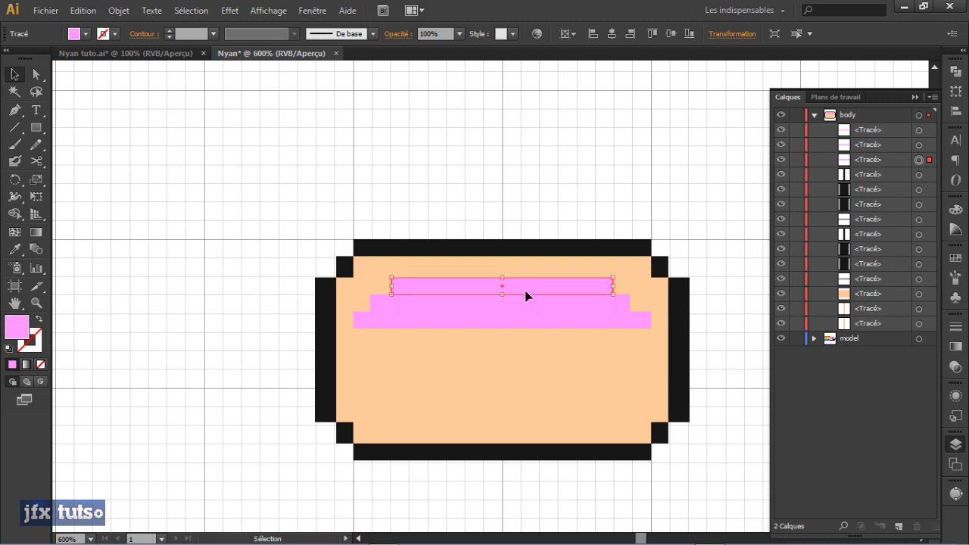
{"action": "left_click", "coordinate": [544, 301], "text": "shift"}
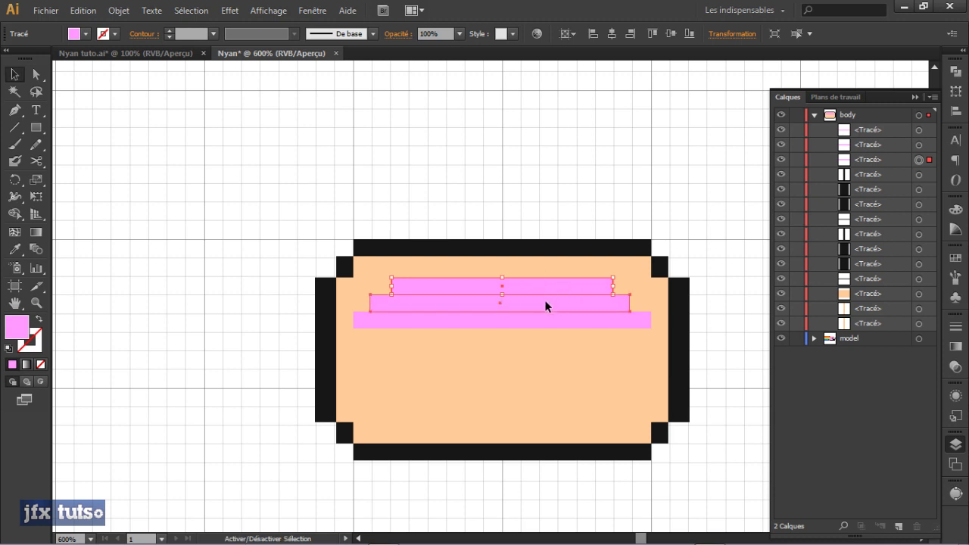
{"action": "left_click", "coordinate": [547, 319], "text": "shift"}
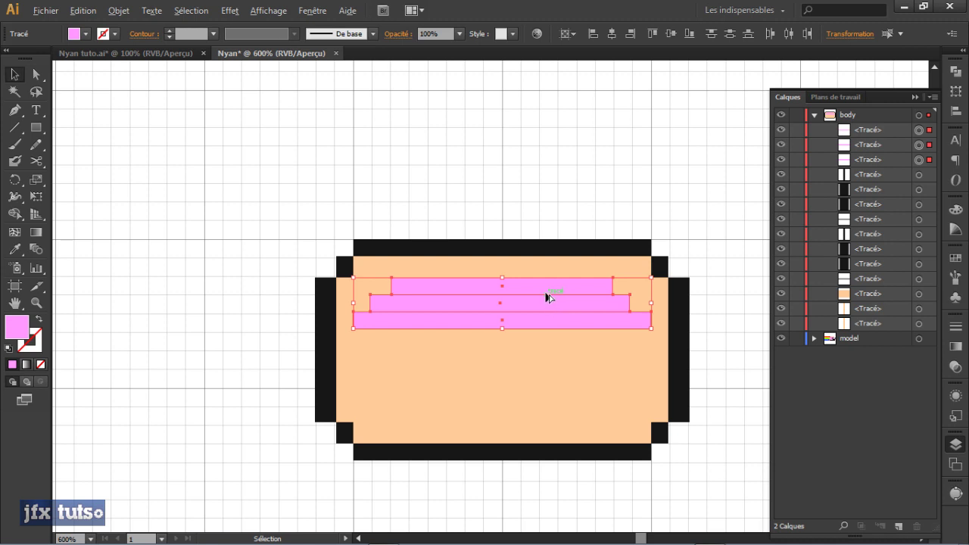
{"action": "left_click_drag", "start_coordinate": [546, 296], "coordinate": [547, 379]}
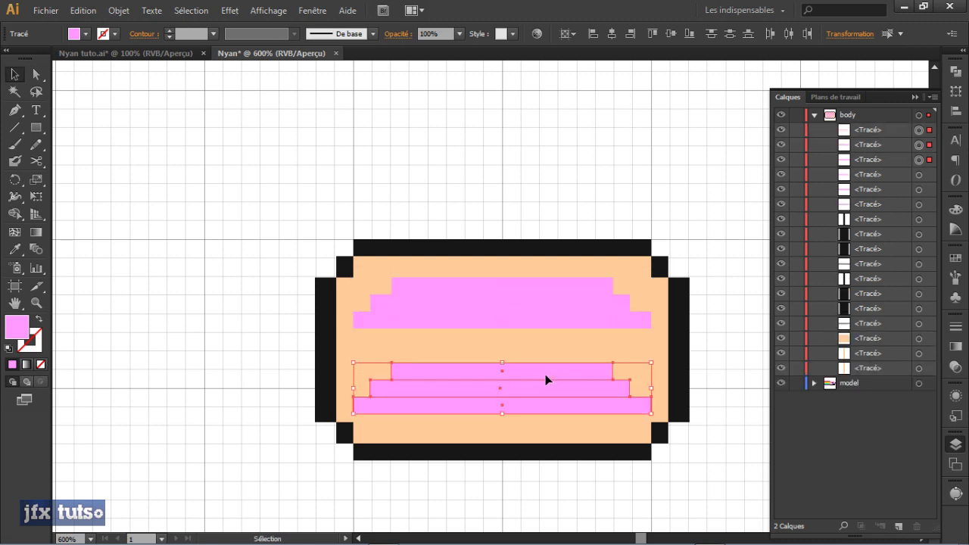
- Reflect the three lower pink bars across the horizontal axis so the steps narrow downwards
{"action": "right_click", "coordinate": [537, 371]}
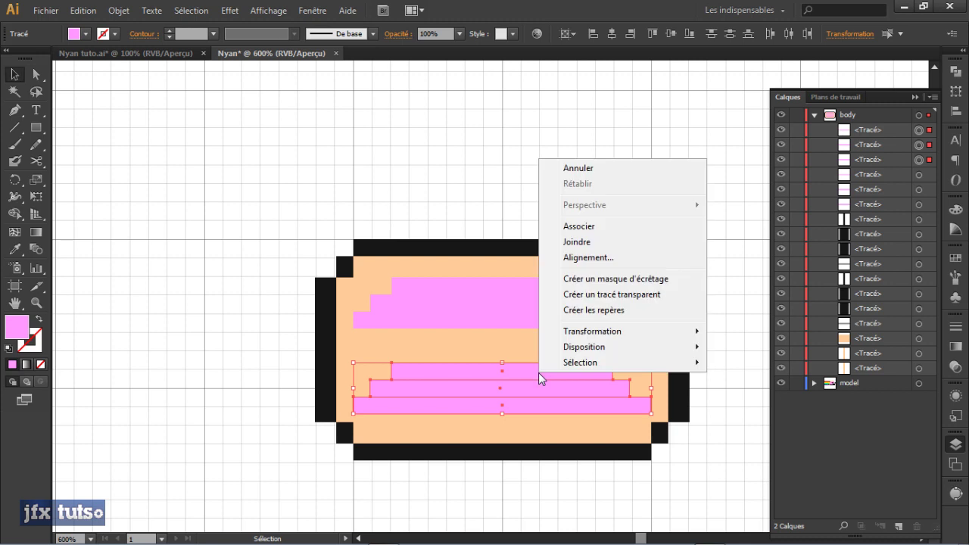
{"action": "mouse_move", "coordinate": [596, 336]}
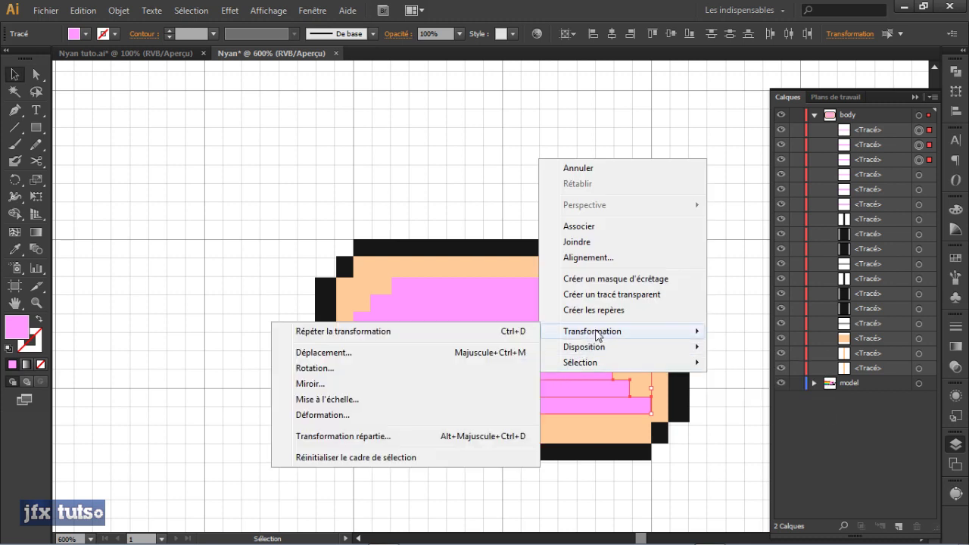
{"action": "left_click", "coordinate": [333, 384]}
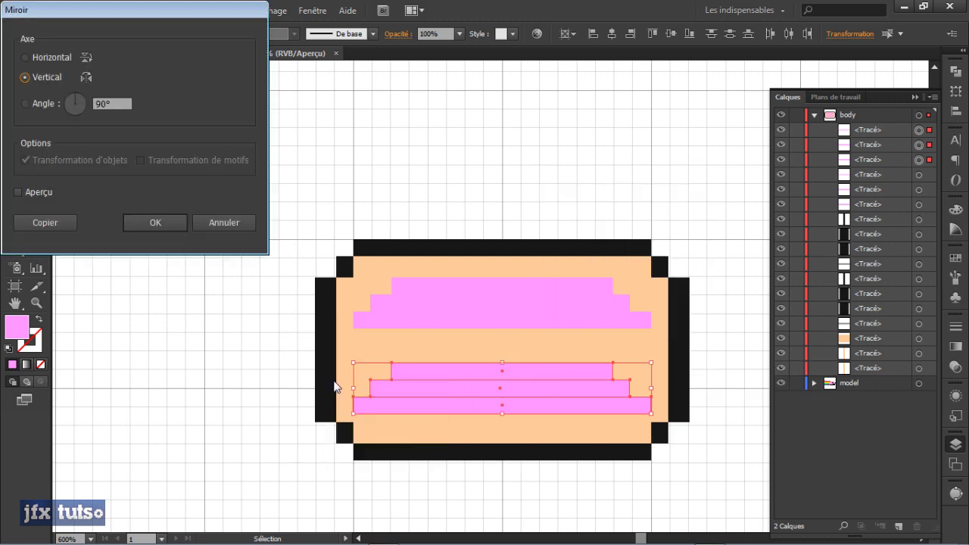
{"action": "left_click", "coordinate": [25, 57]}
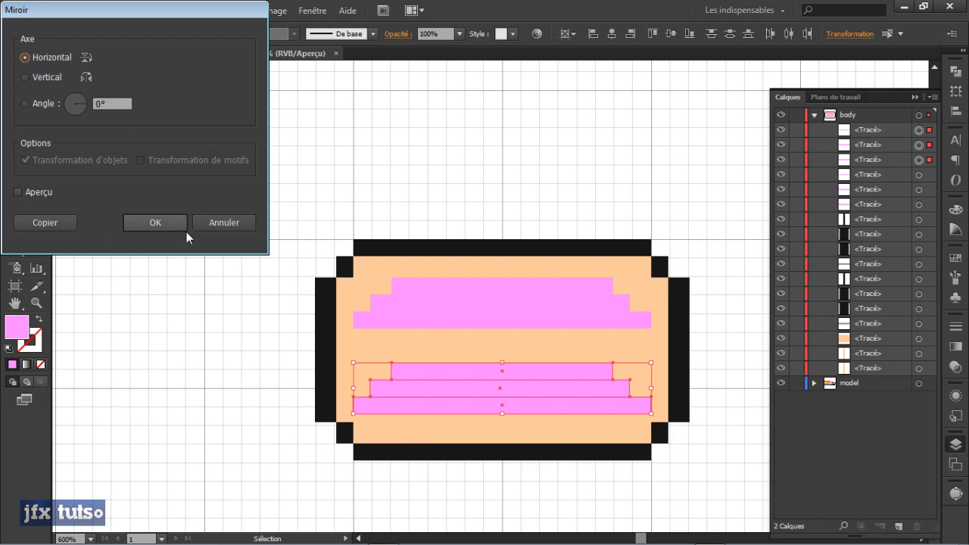
{"action": "left_click", "coordinate": [180, 226]}
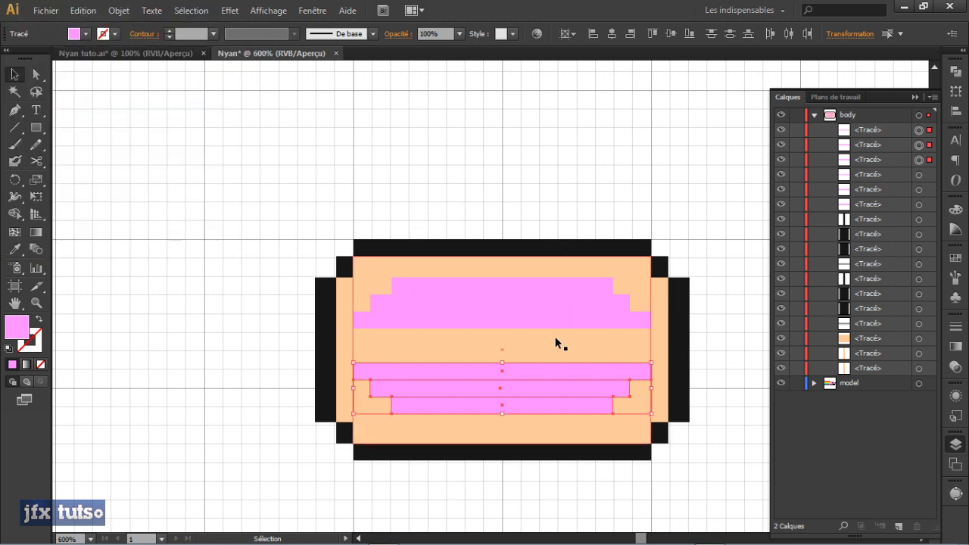
{"action": "left_click_drag", "start_coordinate": [547, 368], "coordinate": [546, 370]}
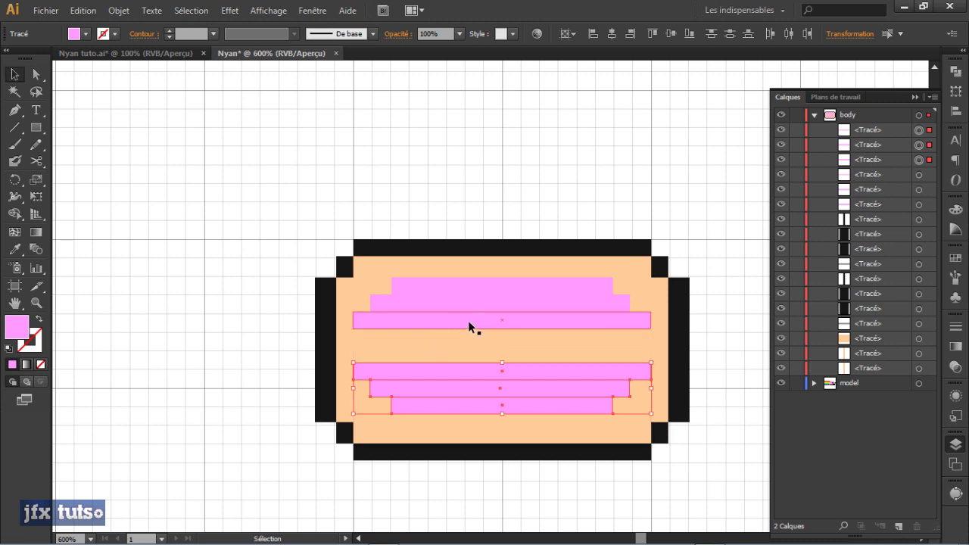
- Extend the two widest pink bars towards each other to fill the beige gap in the middle of the body
{"action": "left_click", "coordinate": [525, 350]}
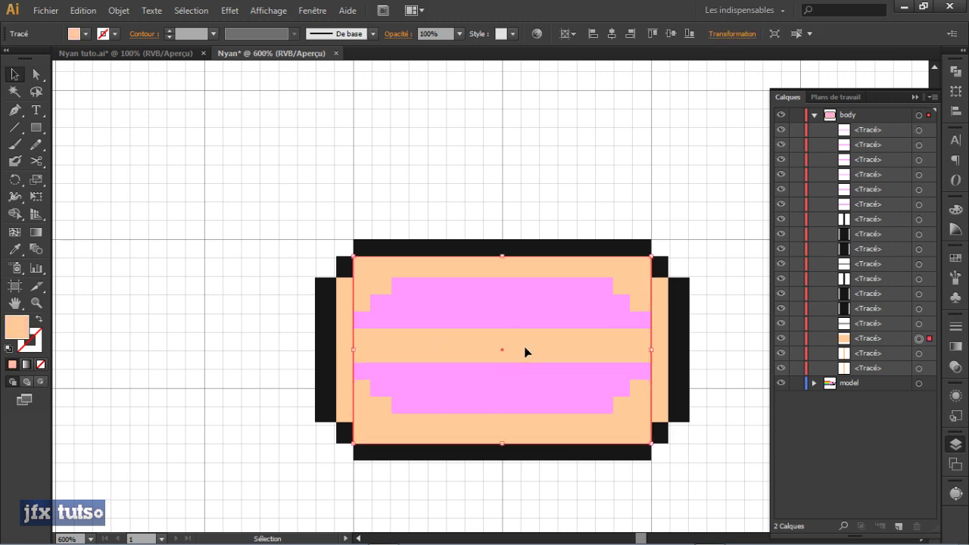
{"action": "left_click", "coordinate": [518, 374]}
{"action": "left_click_drag", "start_coordinate": [501, 363], "coordinate": [502, 350]}
{"action": "left_click", "coordinate": [502, 325]}
{"action": "left_click", "coordinate": [607, 165]}
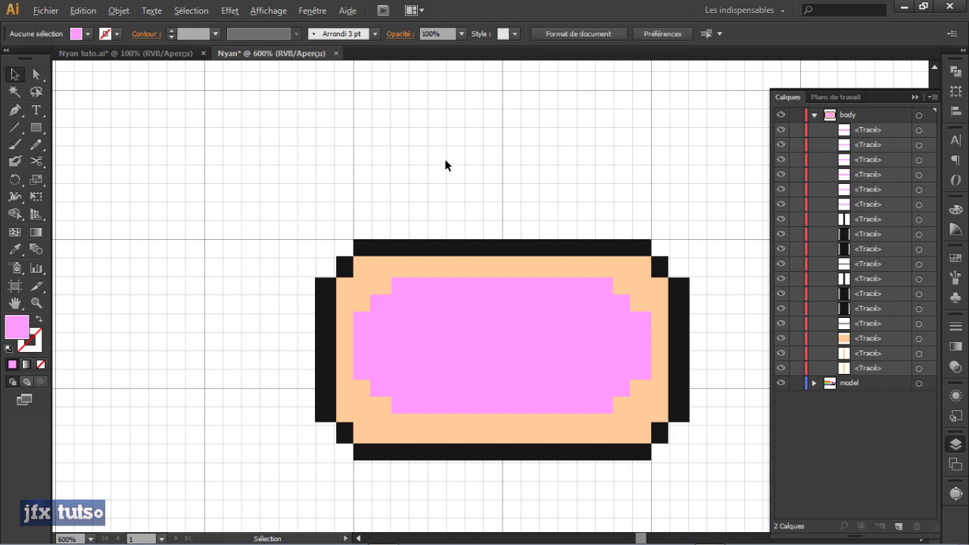
- Collapse the body layer and add a new layer named "head" above it
{"action": "scroll", "coordinate": [452, 167], "scroll_direction": "down", "scroll_amount": 1}
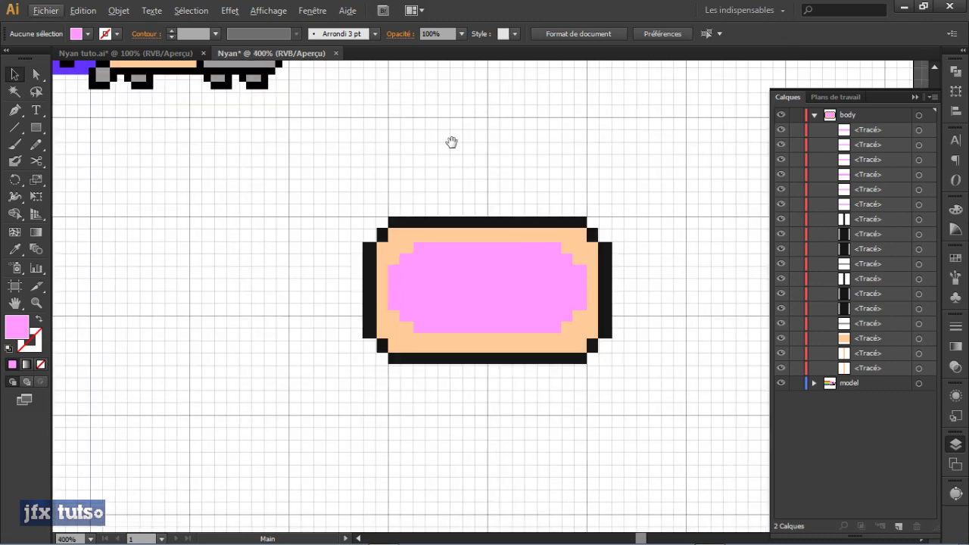
{"action": "left_click_drag", "start_coordinate": [450, 143], "coordinate": [456, 253]}
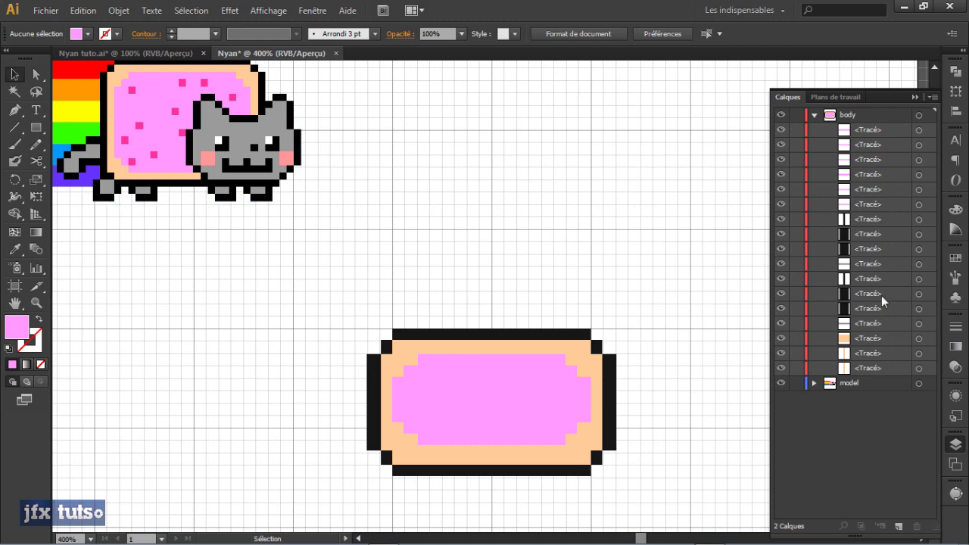
{"action": "left_click", "coordinate": [813, 116]}
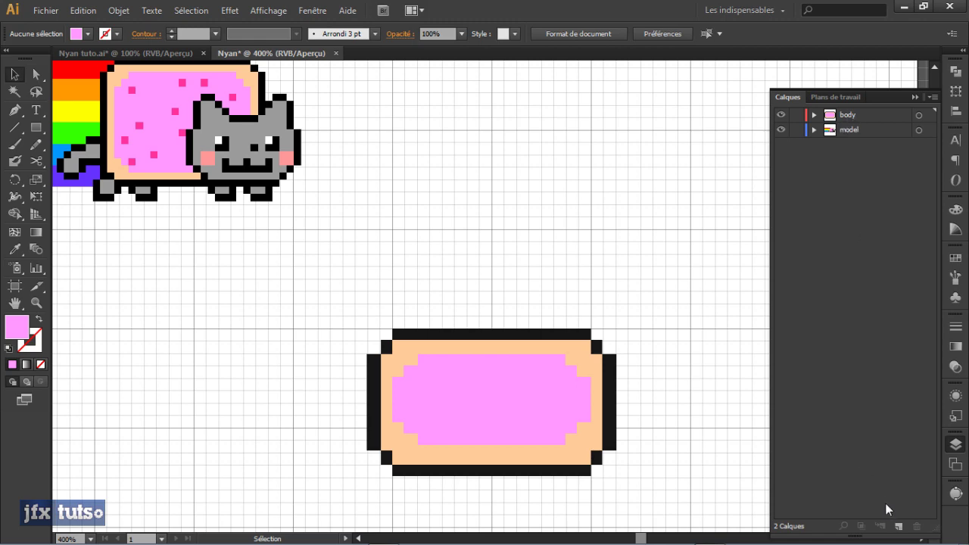
{"action": "left_click", "coordinate": [900, 527]}
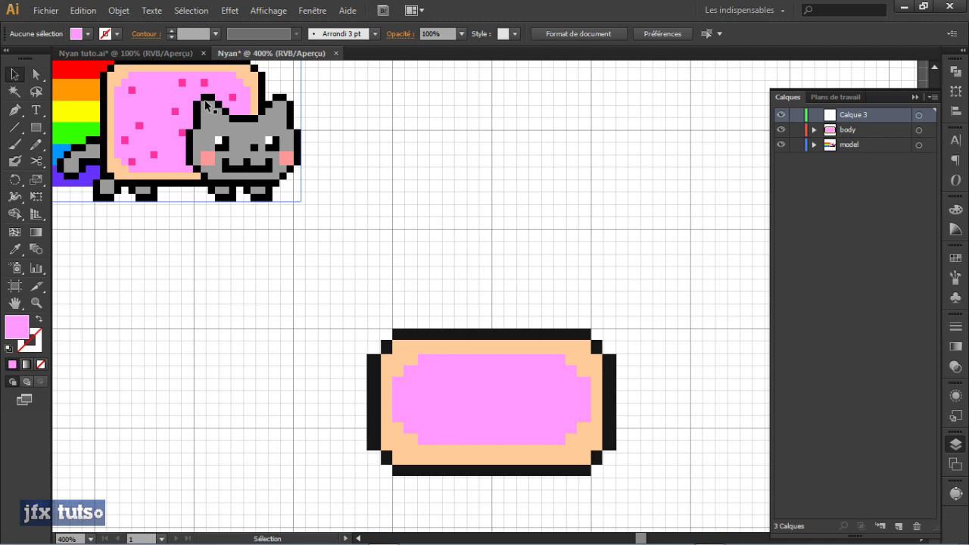
{"action": "double_click", "coordinate": [855, 114]}
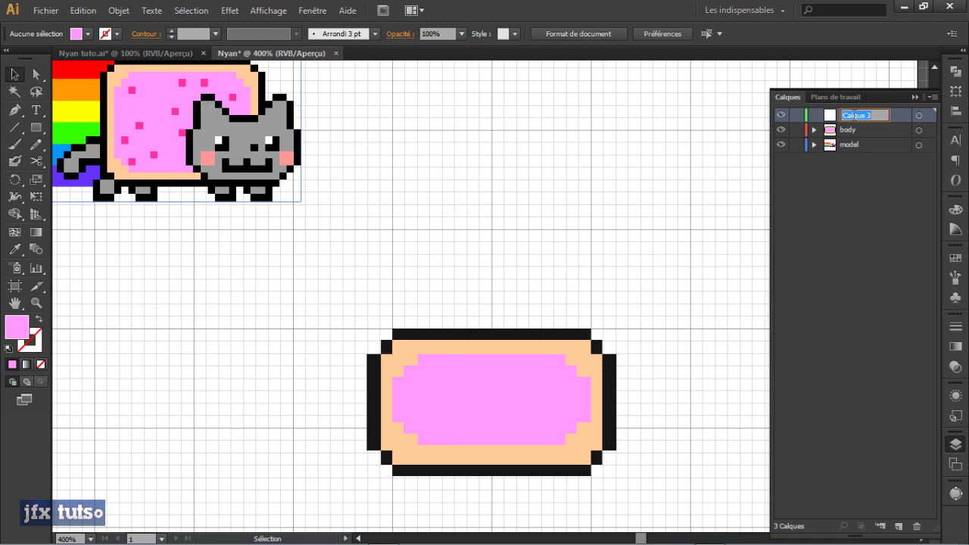
{"action": "type", "text": "head"}
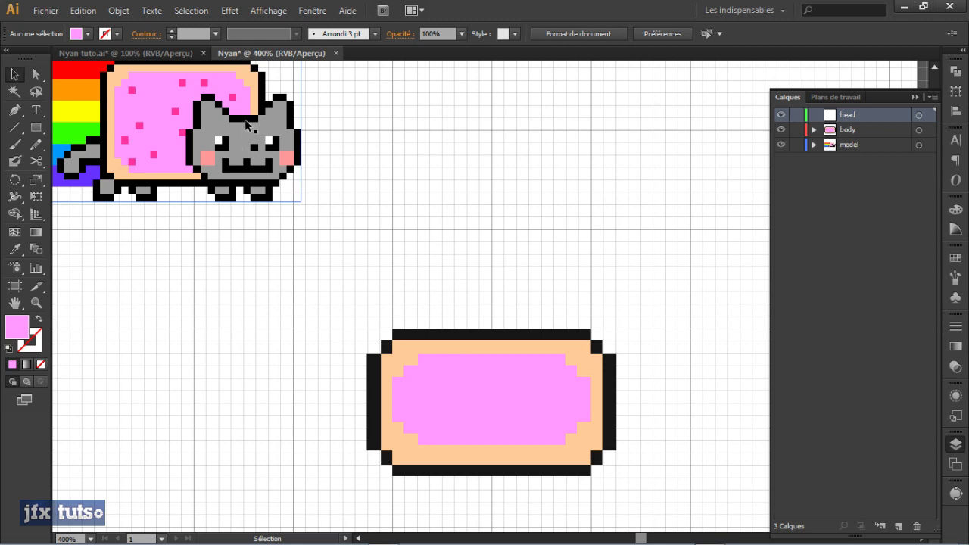
- Draw a short, one-square-high horizontal bar above the body and colour it with the black of the body's outline
{"action": "left_click_drag", "start_coordinate": [607, 269], "coordinate": [550, 250]}
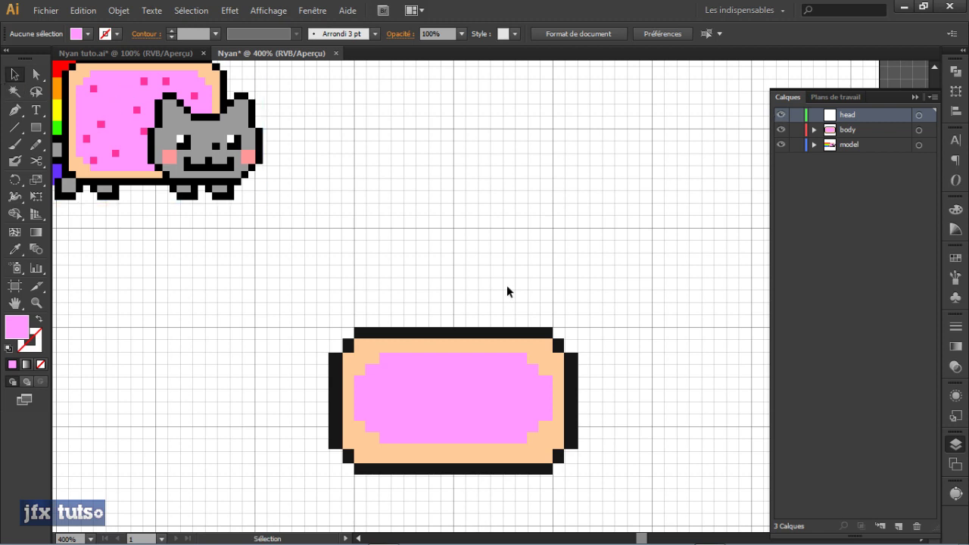
{"action": "key", "text": "m"}
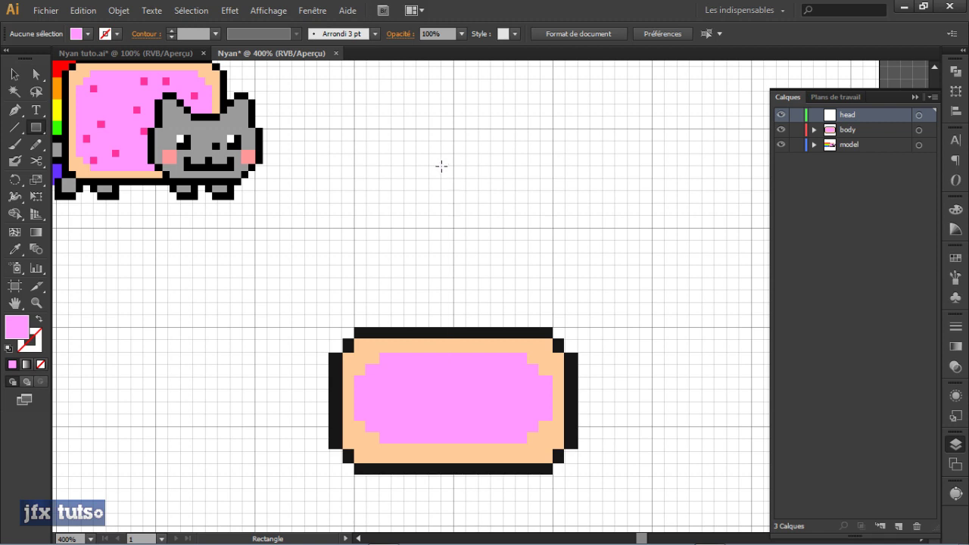
{"action": "left_click_drag", "start_coordinate": [442, 166], "coordinate": [480, 178]}
{"action": "key", "text": "i"}
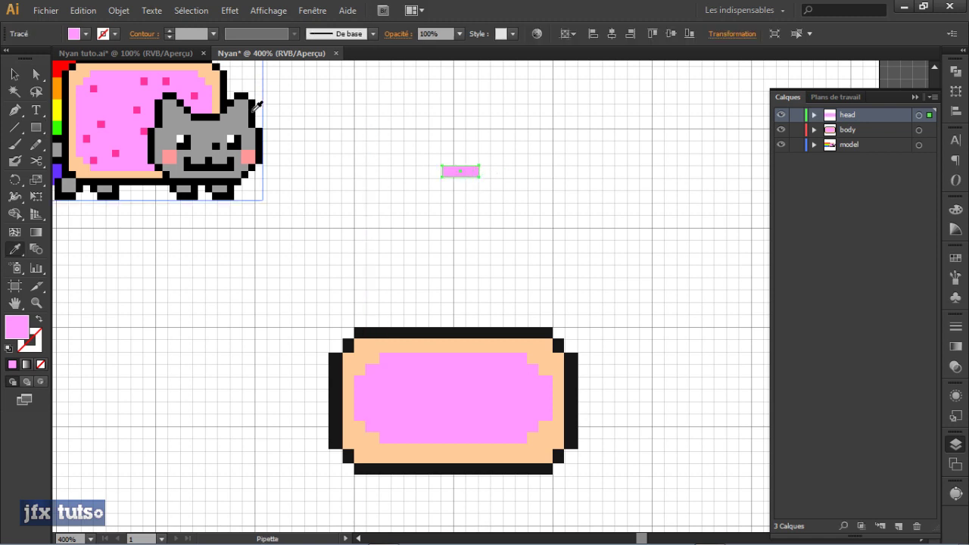
{"action": "left_click", "coordinate": [394, 331]}
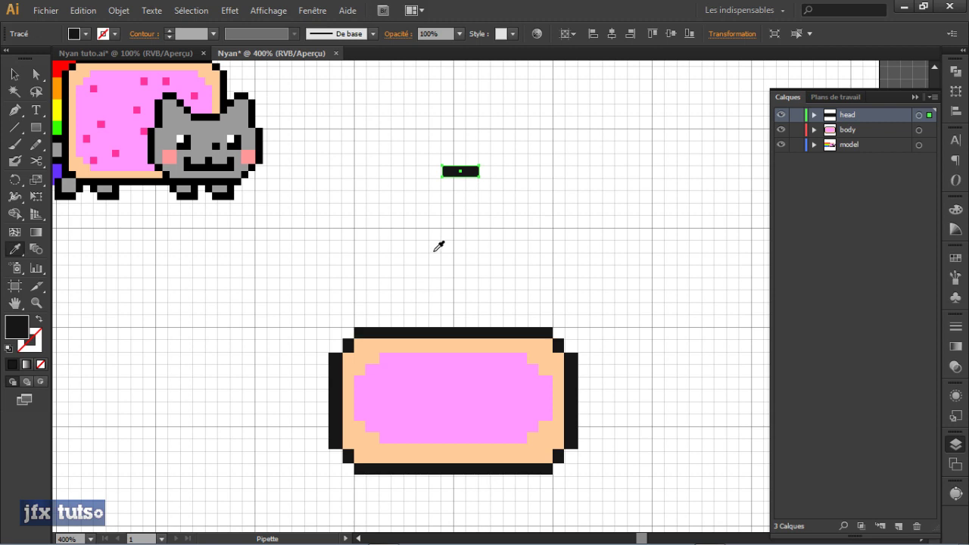
- Build the right ear and right side of the head outline from black squares and bars, stepping up from the short bar
{"action": "key", "text": "m"}
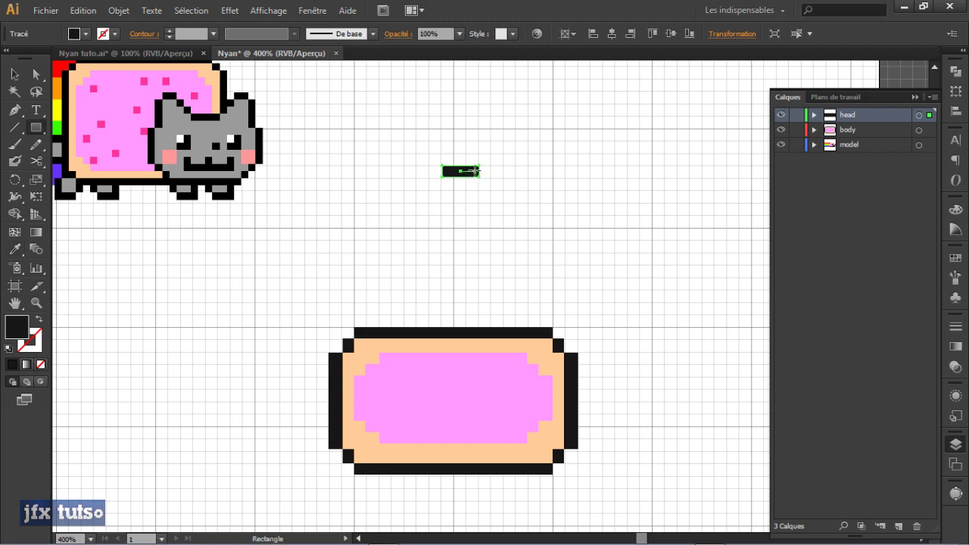
{"action": "left_click_drag", "start_coordinate": [479, 154], "coordinate": [490, 165]}
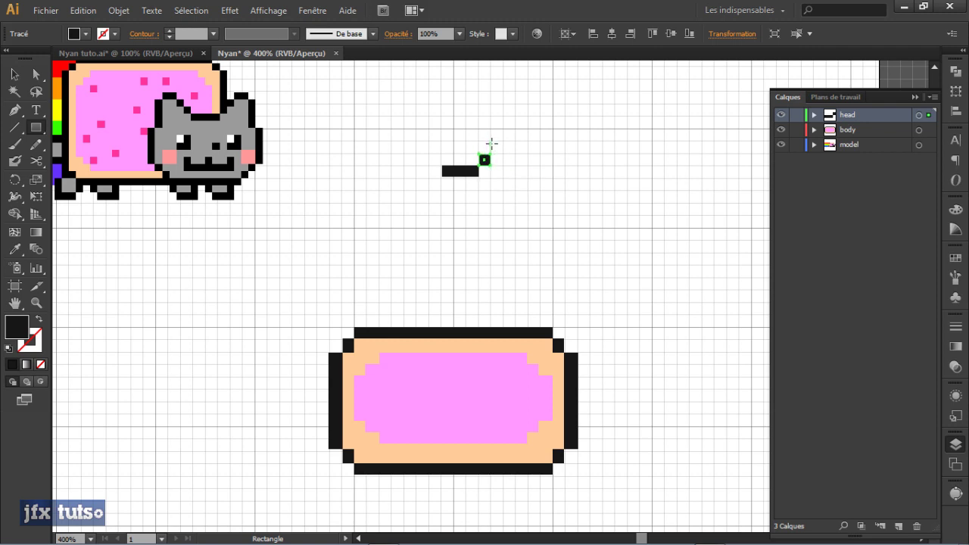
{"action": "left_click_drag", "start_coordinate": [492, 143], "coordinate": [542, 203]}
{"action": "key", "text": "ctrl+z"}
{"action": "key", "text": "ctrl+z"}
{"action": "key", "text": "v"}
{"action": "left_click", "coordinate": [645, 189]}
{"action": "left_click", "coordinate": [564, 168]}
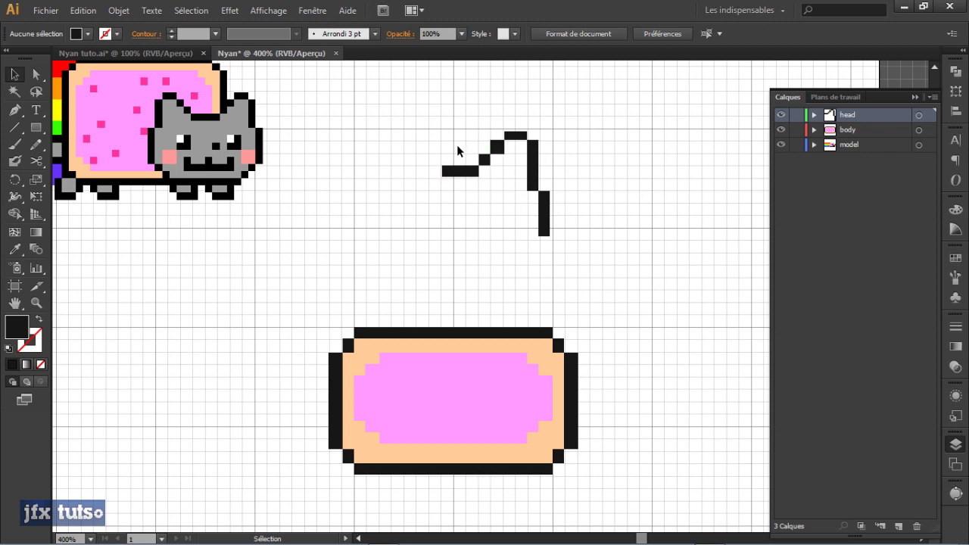
- Continue the head outline with two squares stepping diagonally down and inwards, and a horizontal chin bar ending at the head's centre
{"action": "left_click_drag", "start_coordinate": [496, 146], "coordinate": [516, 258]}
{"action": "left_click", "coordinate": [561, 258]}
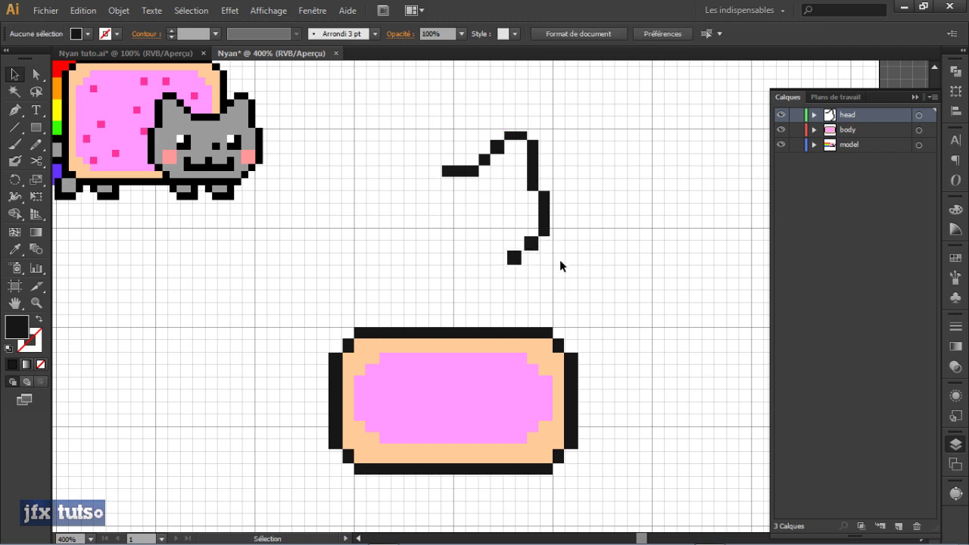
{"action": "left_click", "coordinate": [517, 259]}
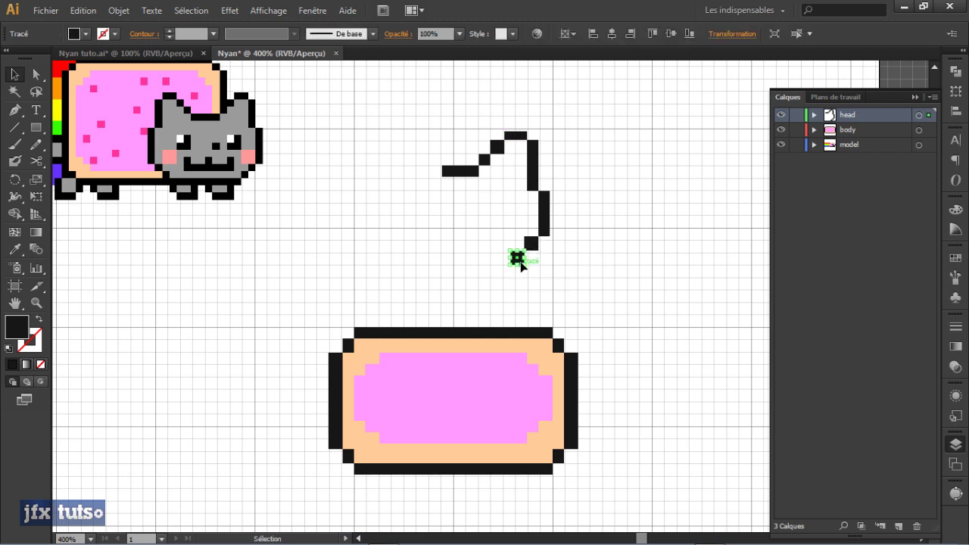
{"action": "left_click", "coordinate": [579, 262]}
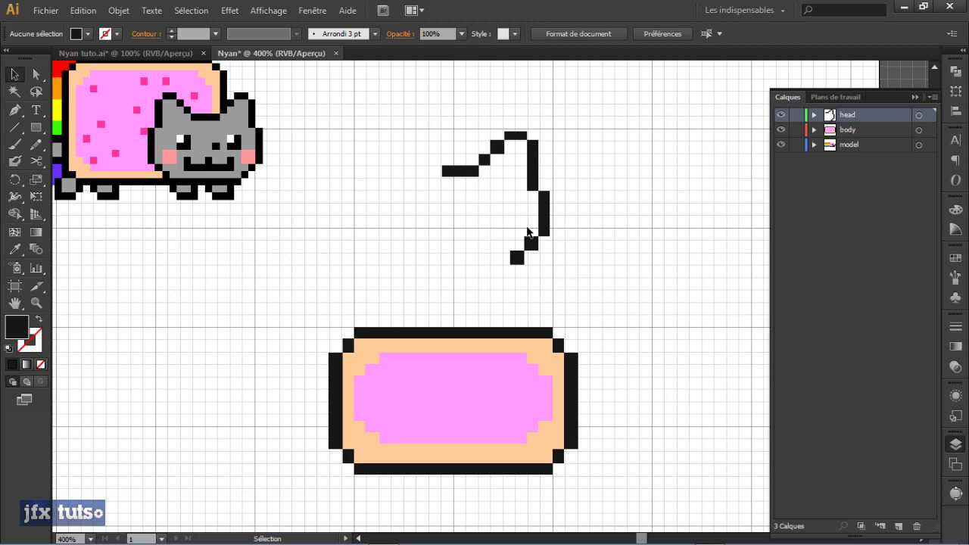
{"action": "key", "text": "m"}
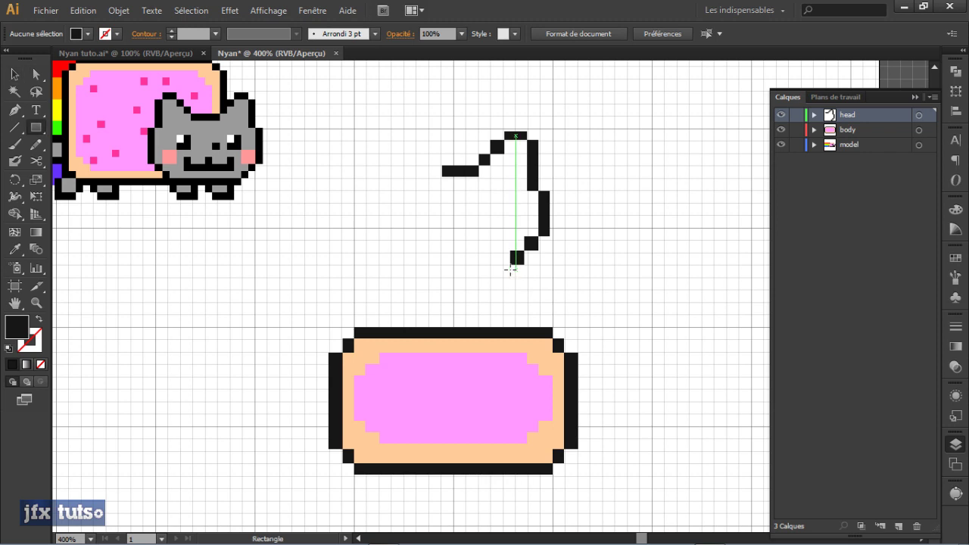
{"action": "left_click_drag", "start_coordinate": [510, 263], "coordinate": [442, 277]}
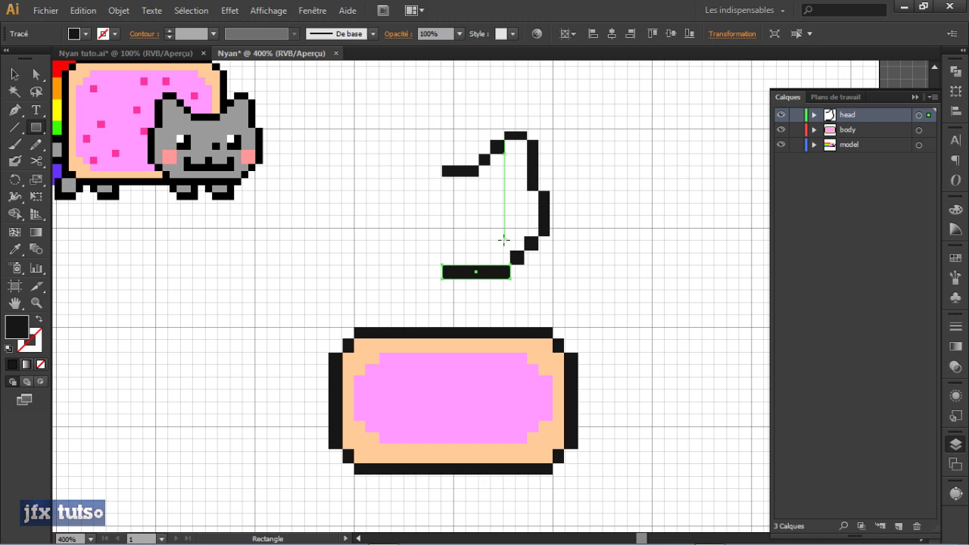
- Draw half of the mouth above the chin as a black horizontal bar with a short upright at each end
{"action": "left_click_drag", "start_coordinate": [503, 241], "coordinate": [453, 244]}
{"action": "left_click", "coordinate": [456, 246]}
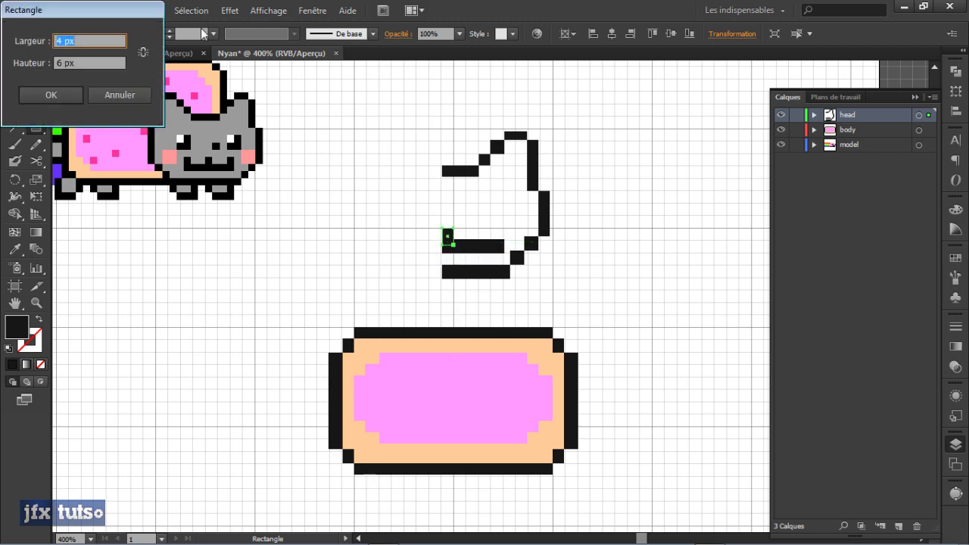
{"action": "left_click", "coordinate": [119, 96]}
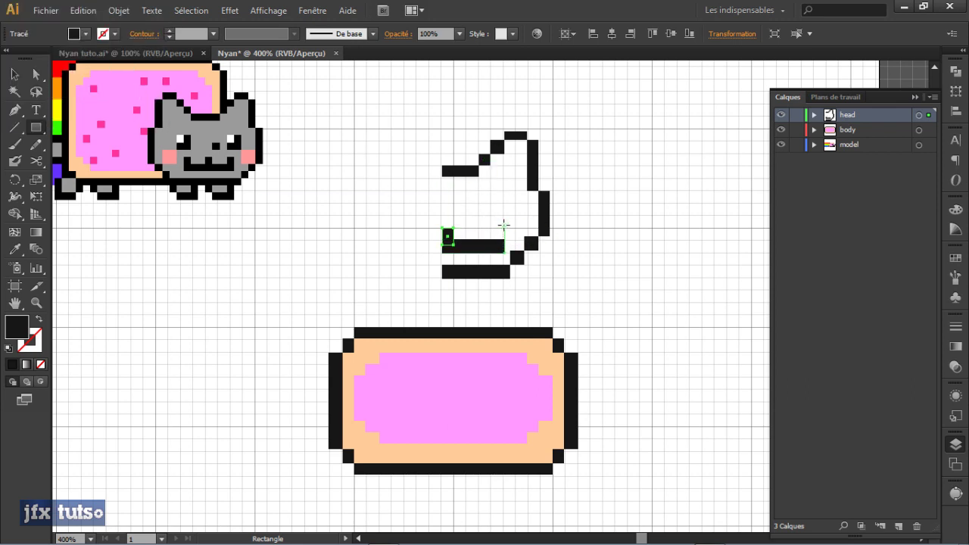
{"action": "left_click_drag", "start_coordinate": [497, 222], "coordinate": [504, 248]}
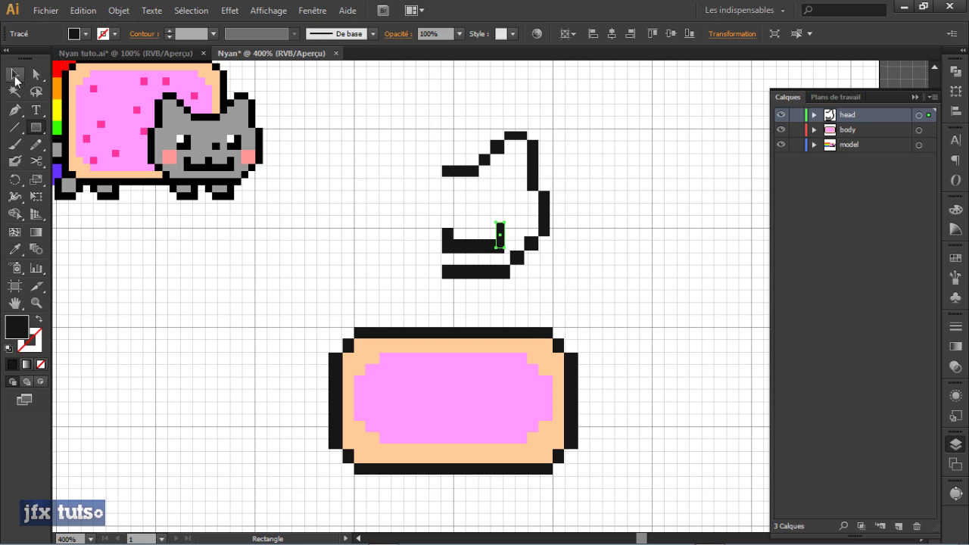
{"action": "left_click", "coordinate": [15, 76]}
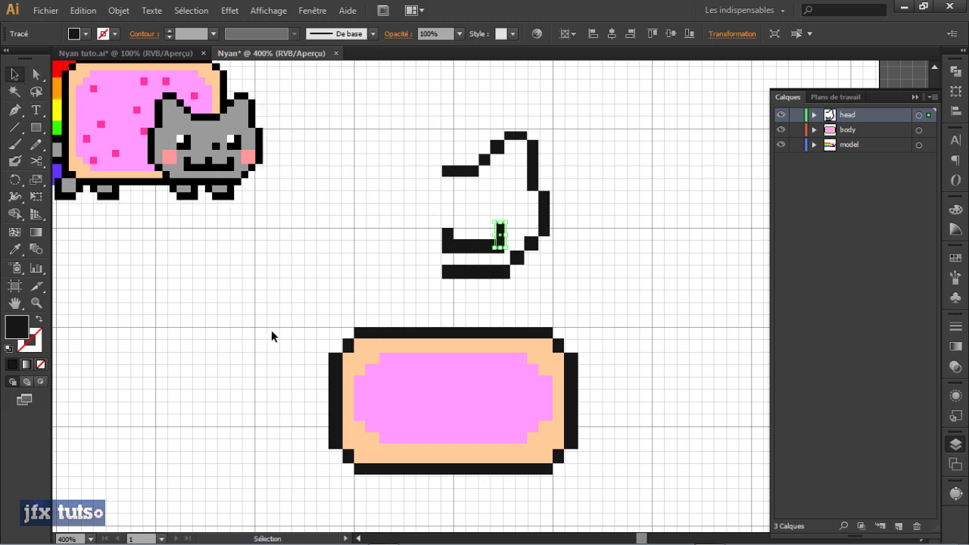
- Draw a black square for the right eye and shift it inwards so it sits above the mouth's right end
{"action": "key", "text": "m"}
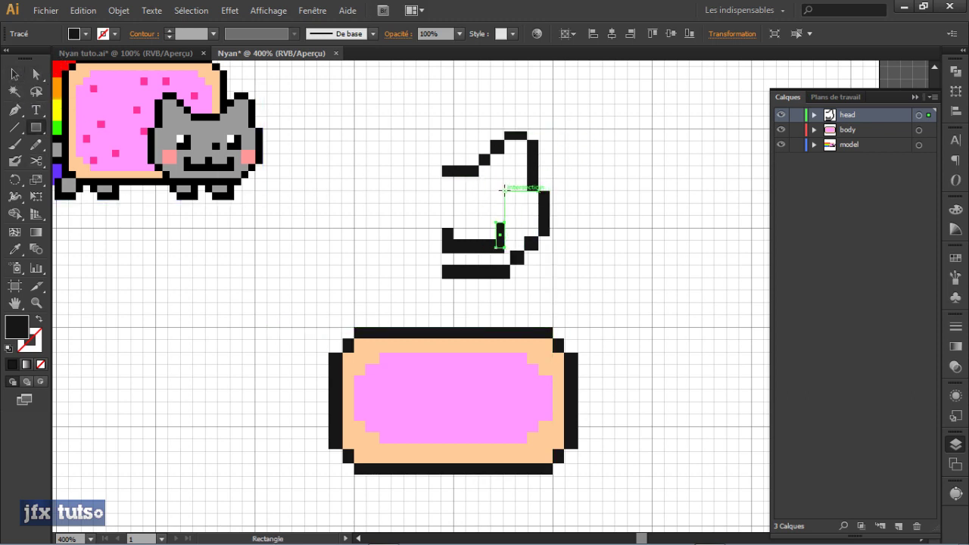
{"action": "left_click_drag", "start_coordinate": [502, 189], "coordinate": [523, 205]}
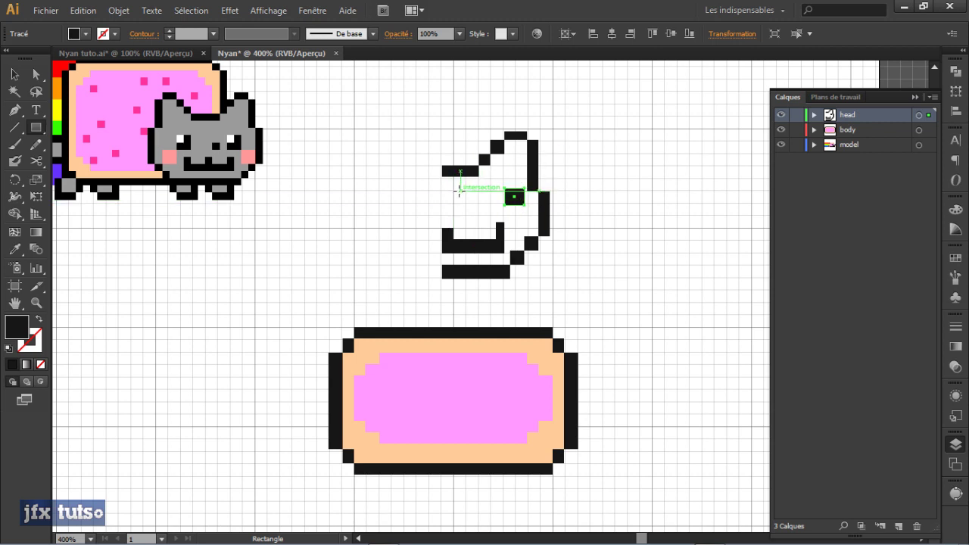
{"action": "key", "text": "v"}
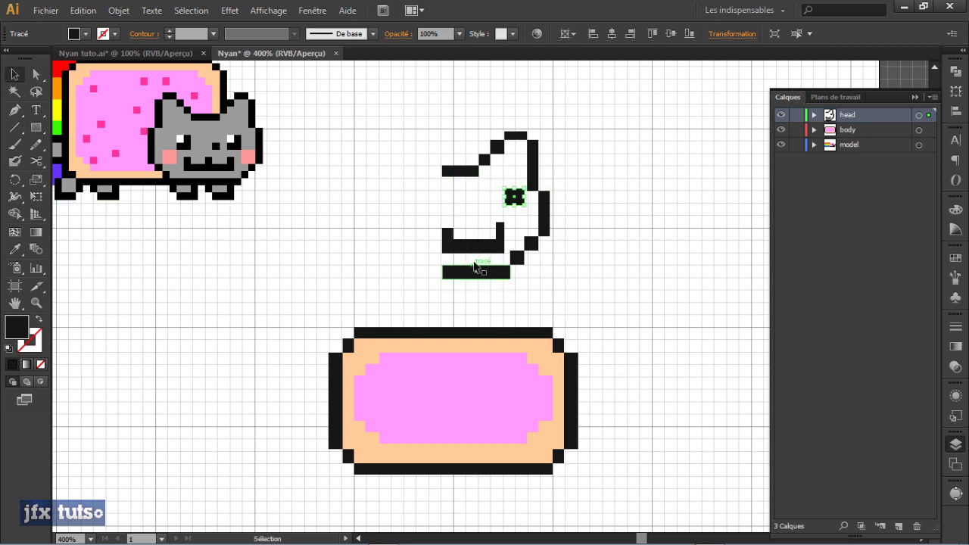
{"action": "left_click_drag", "start_coordinate": [516, 198], "coordinate": [506, 197]}
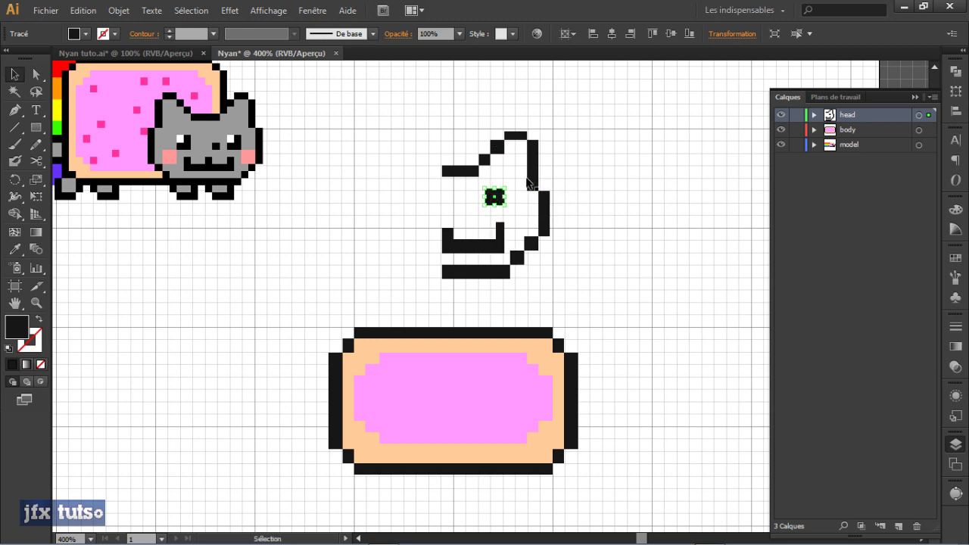
{"action": "left_click", "coordinate": [385, 180]}
{"action": "key", "text": "m"}
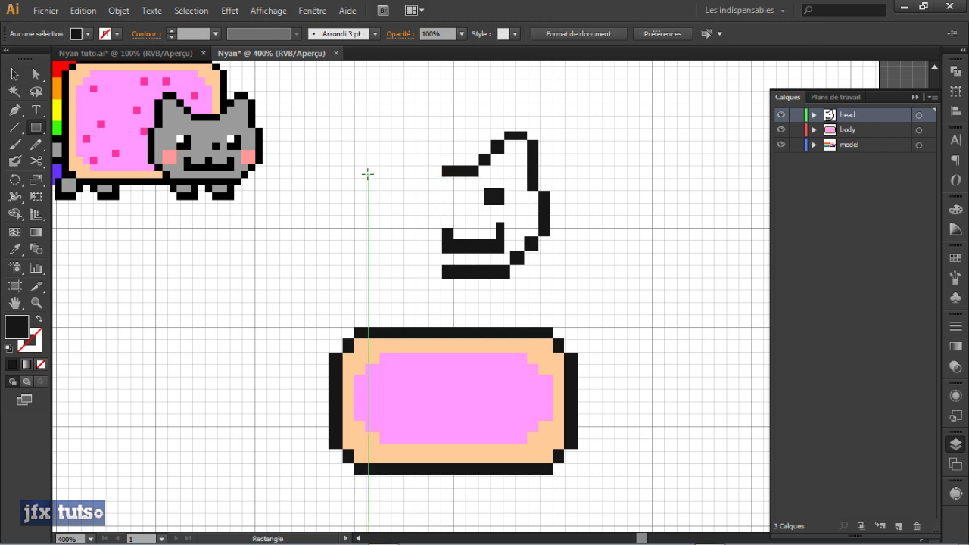
- Draw a small white square and place it as a highlight in the upper inner corner of the black eye
{"action": "mouse_move", "coordinate": [354, 172]}
{"action": "left_mouse_down"}
{"action": "mouse_move", "coordinate": [362, 198]}
{"action": "mouse_move", "coordinate": [374, 182]}
{"action": "mouse_move", "coordinate": [360, 177]}
{"action": "left_mouse_up"}
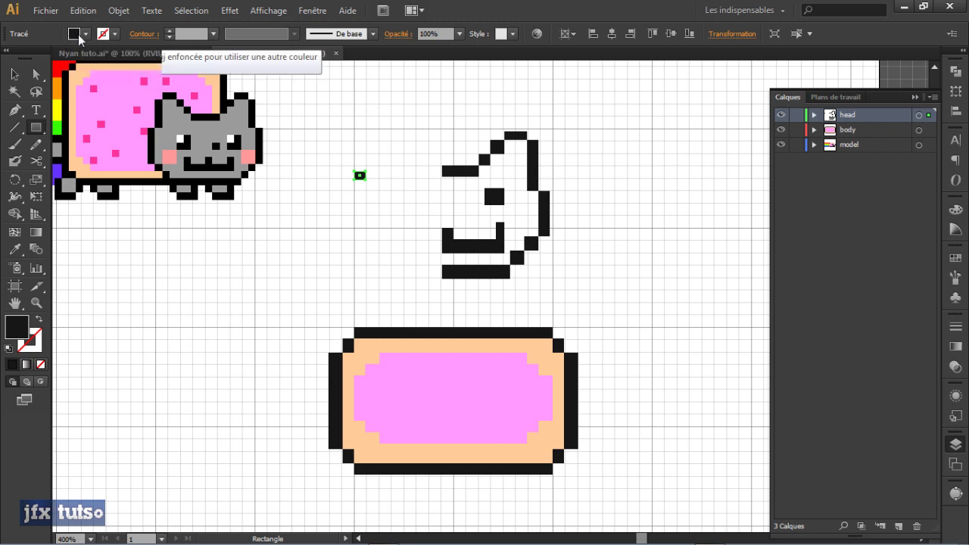
{"action": "left_click", "coordinate": [73, 34]}
{"action": "left_click", "coordinate": [30, 56]}
{"action": "left_click", "coordinate": [520, 15]}
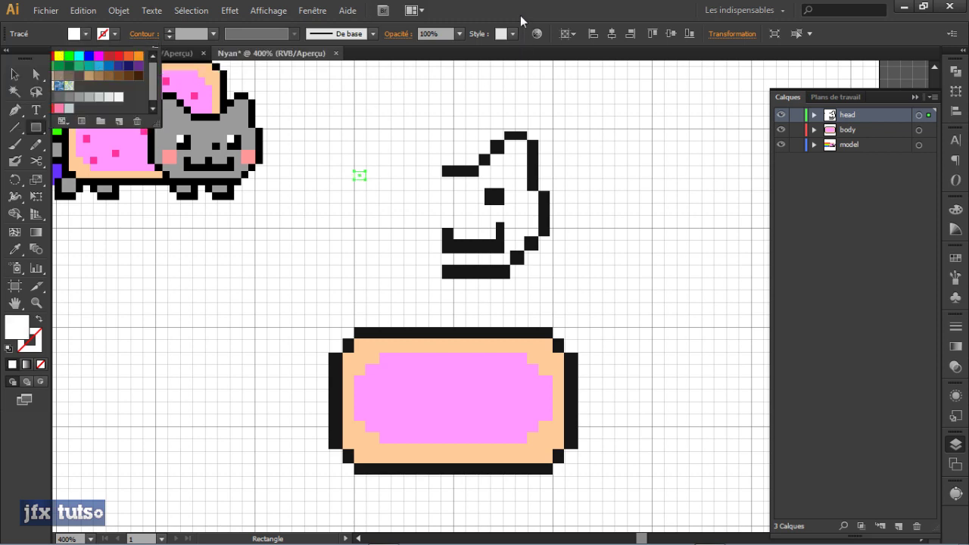
{"action": "key", "text": "v"}
{"action": "left_click_drag", "start_coordinate": [360, 177], "coordinate": [490, 195]}
{"action": "left_click", "coordinate": [590, 175]}
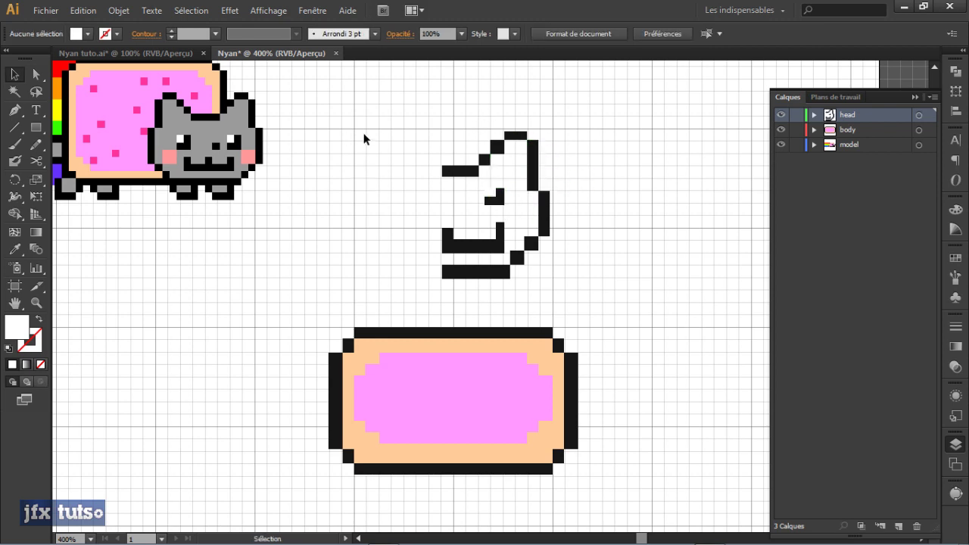
- Complete the head by reflecting a copy of the half head across the vertical axis and joining it to the original half
{"action": "left_click_drag", "start_coordinate": [387, 95], "coordinate": [579, 307]}
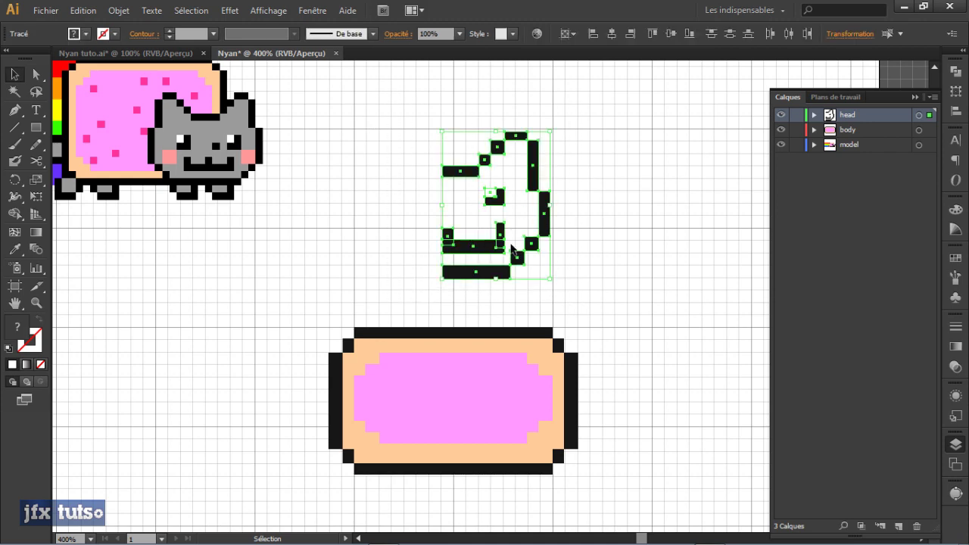
{"action": "left_click_drag", "start_coordinate": [512, 250], "coordinate": [376, 255]}
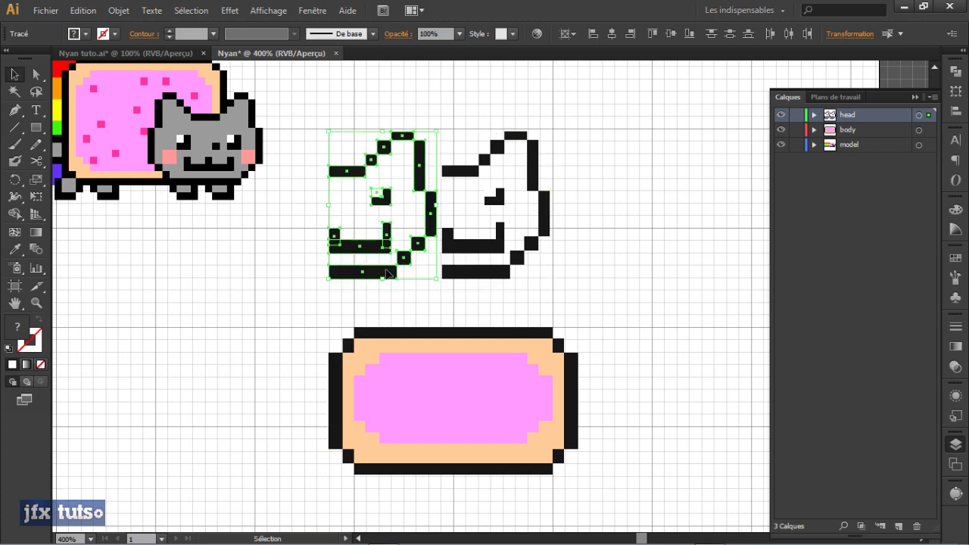
{"action": "right_click", "coordinate": [383, 274]}
{"action": "mouse_move", "coordinate": [427, 468]}
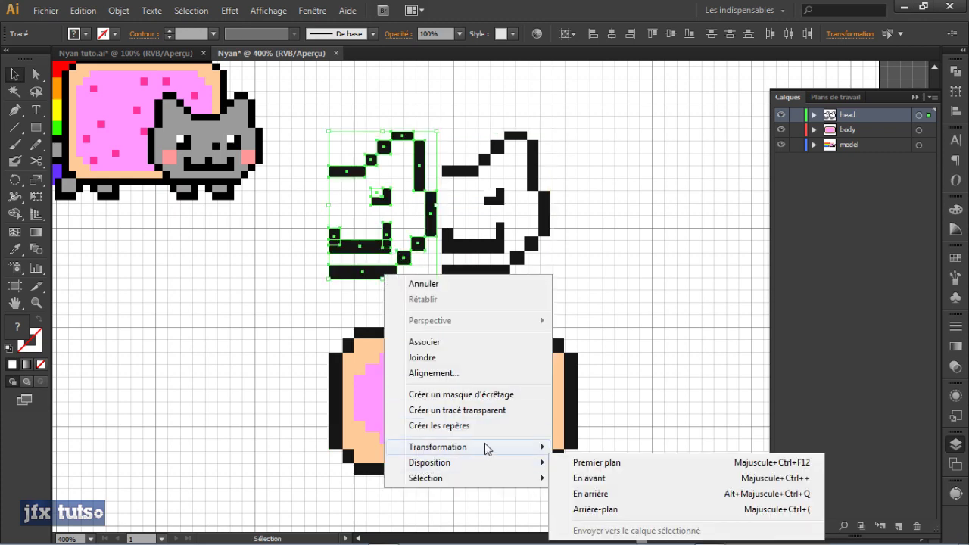
{"action": "mouse_move", "coordinate": [485, 447]}
{"action": "left_click", "coordinate": [598, 373]}
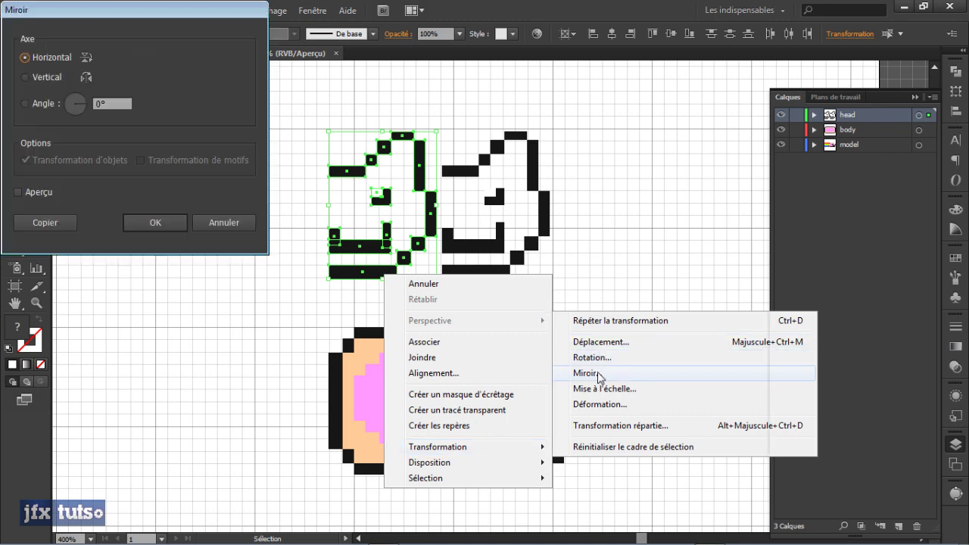
{"action": "left_click", "coordinate": [50, 77]}
{"action": "left_click", "coordinate": [163, 221]}
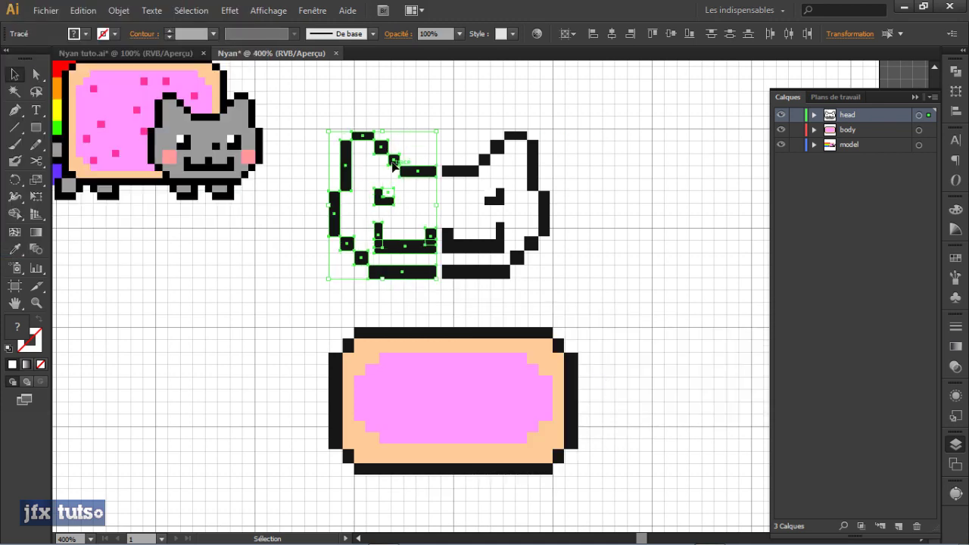
{"action": "left_click_drag", "start_coordinate": [413, 174], "coordinate": [430, 179]}
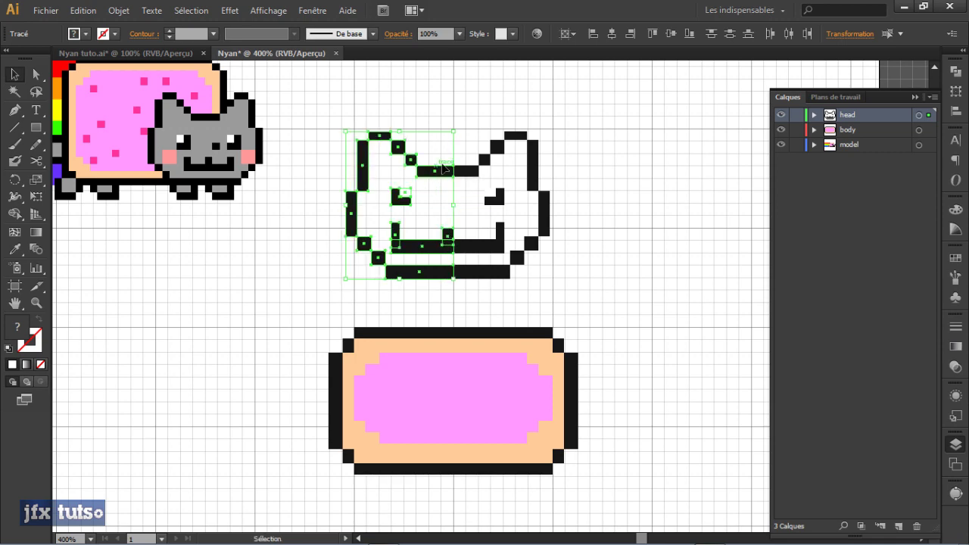
{"action": "left_click", "coordinate": [566, 115]}
- Scale the whole head down, then narrow it horizontally to match the proportions of the body
{"action": "left_click_drag", "start_coordinate": [592, 104], "coordinate": [340, 288]}
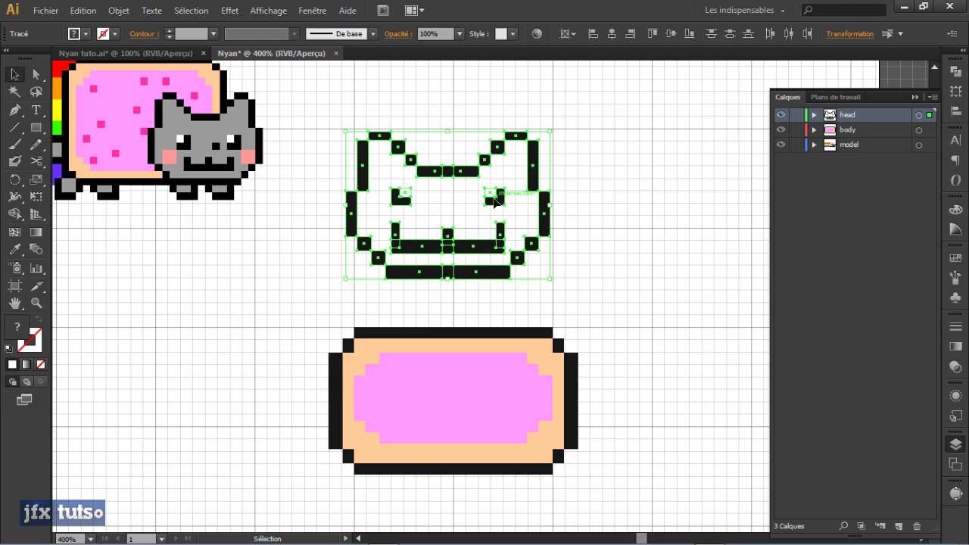
{"action": "left_click_drag", "start_coordinate": [478, 188], "coordinate": [502, 172]}
{"action": "left_click_drag", "start_coordinate": [573, 115], "coordinate": [521, 131]}
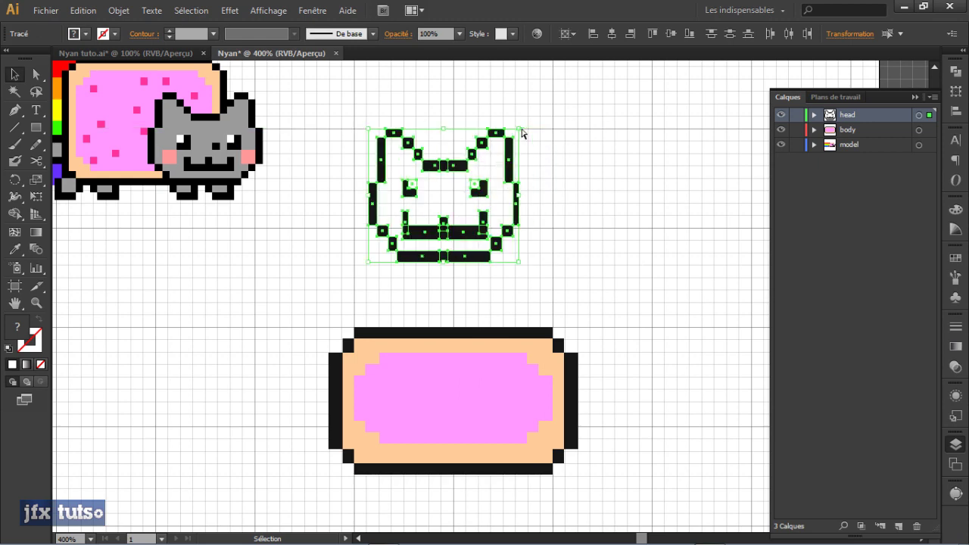
{"action": "key", "text": "ctrl+z"}
{"action": "left_click_drag", "start_coordinate": [573, 116], "coordinate": [525, 132]}
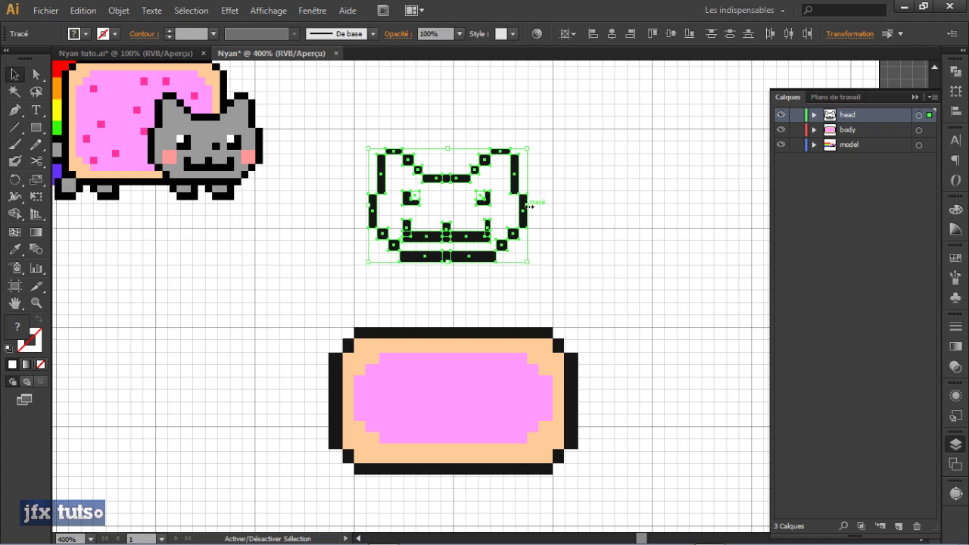
{"action": "left_click_drag", "start_coordinate": [527, 205], "coordinate": [500, 206]}
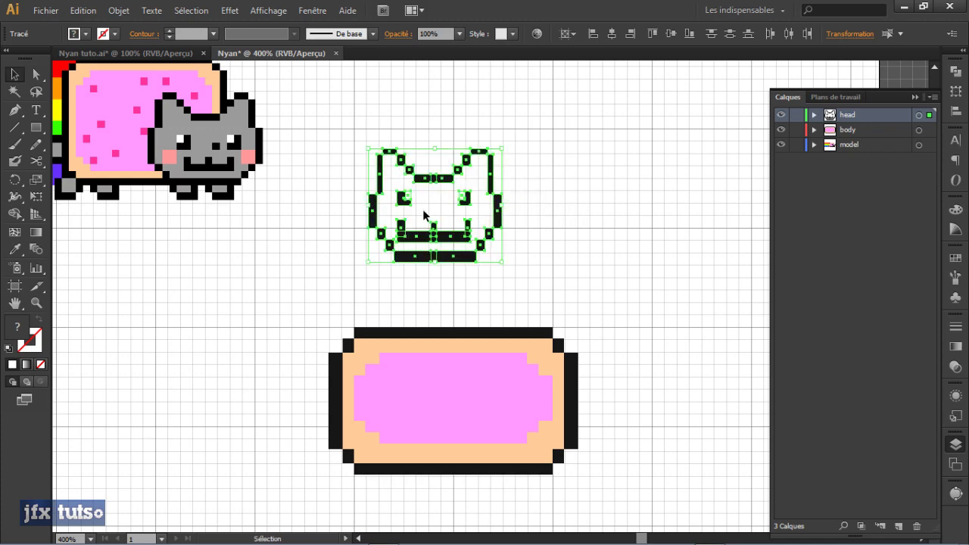
- Move the complete head onto the lower right end of the body so the chin lines up with the body's bottom outline
{"action": "left_click_drag", "start_coordinate": [440, 237], "coordinate": [581, 450]}
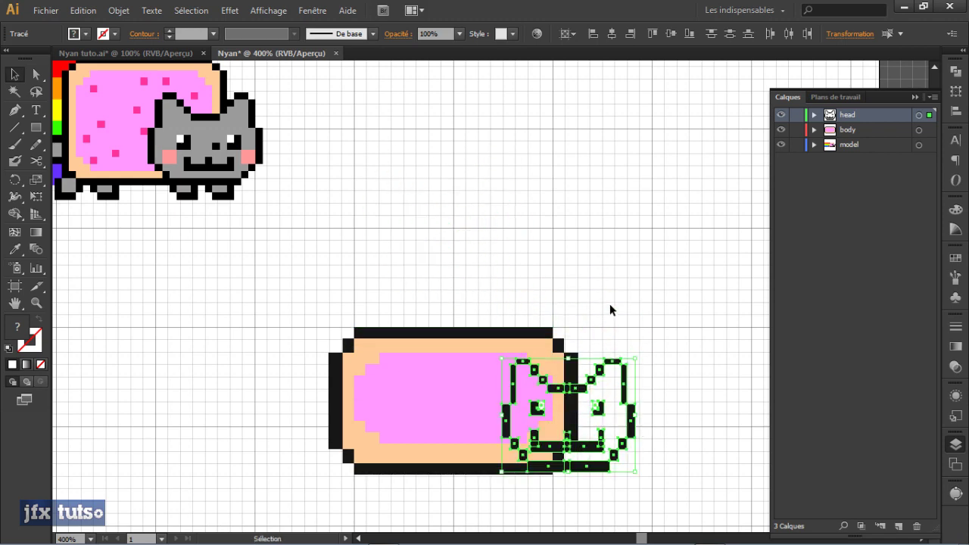
{"action": "key", "text": "Return"}
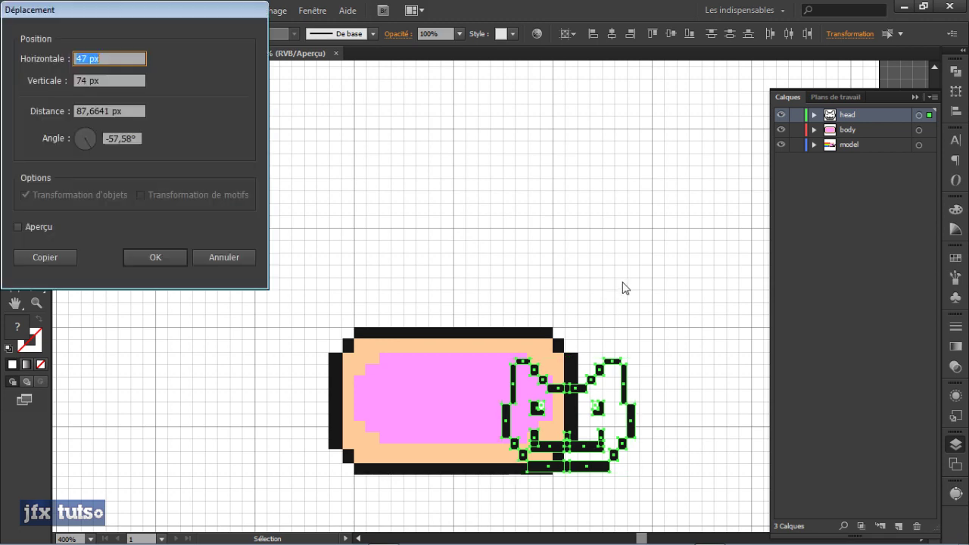
{"action": "key", "text": "Escape"}
{"action": "left_click", "coordinate": [570, 192]}
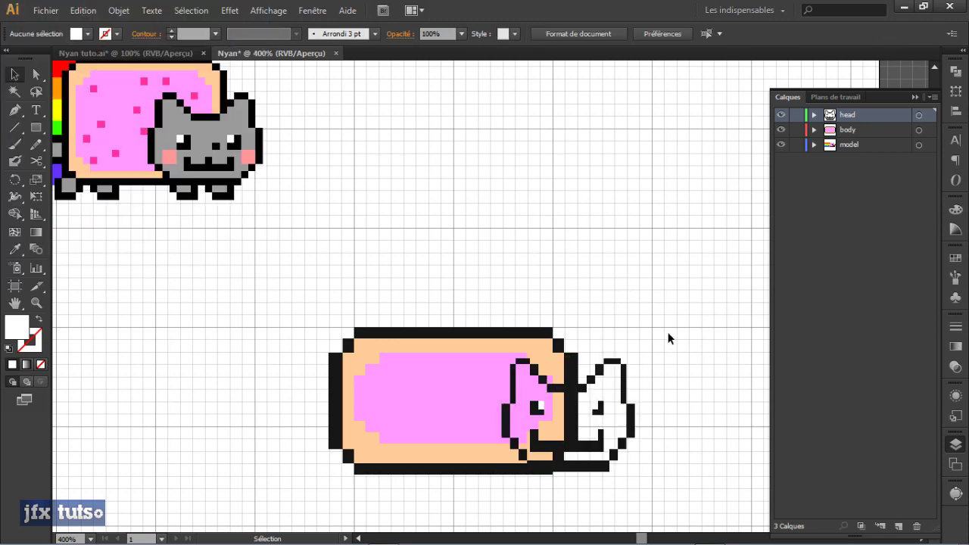
- Draw a rectangle in the empty area above the body and fill it with the grey sampled from the model cat's face
{"action": "scroll", "coordinate": [668, 335], "scroll_direction": "down", "scroll_amount": 1}
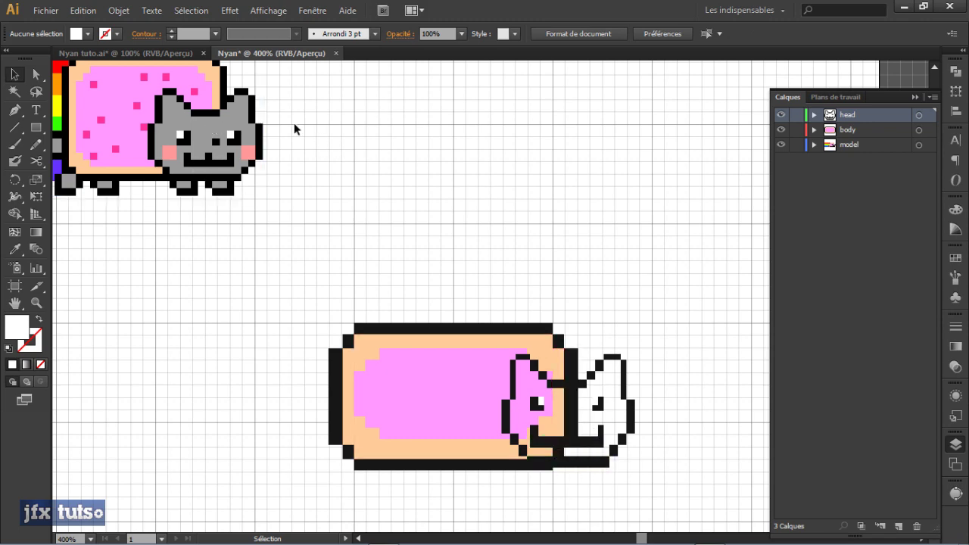
{"action": "key", "text": "m"}
{"action": "mouse_move", "coordinate": [382, 137]}
{"action": "left_mouse_down"}
{"action": "mouse_move", "coordinate": [504, 195]}
{"action": "mouse_move", "coordinate": [501, 177]}
{"action": "left_mouse_up"}
{"action": "key", "text": "i"}
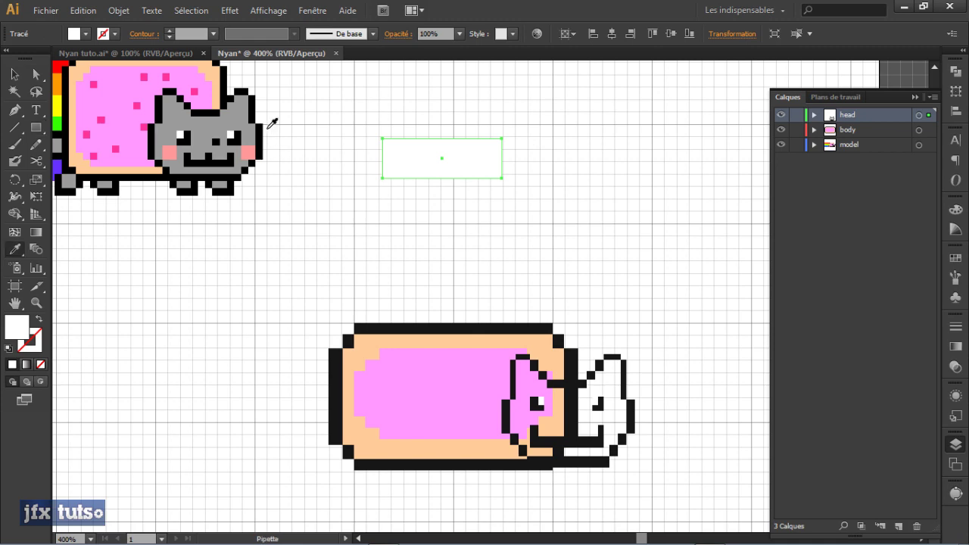
{"action": "left_click", "coordinate": [215, 118]}
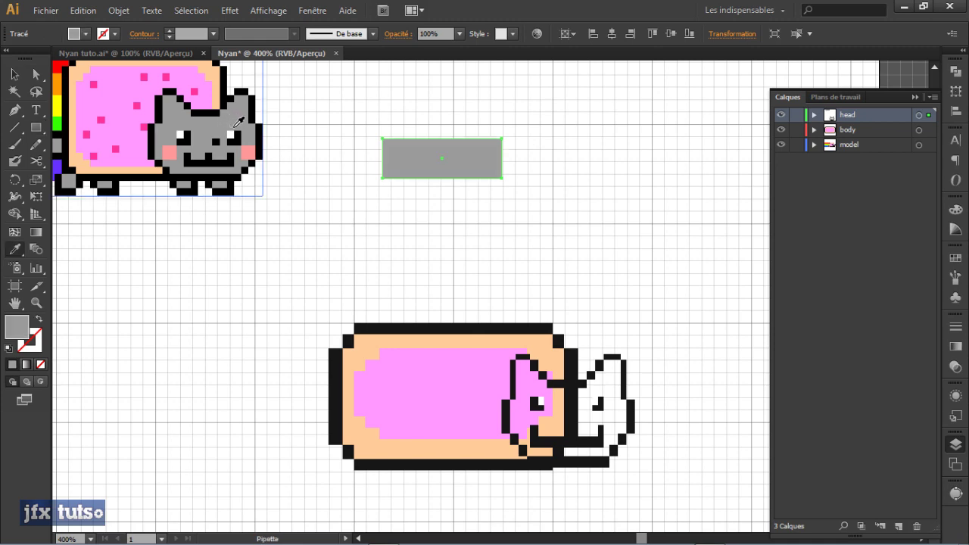
- Move the grey rectangle onto the head and send it to the bottom of the head layer, behind the black outline
{"action": "key", "text": "v"}
{"action": "left_click_drag", "start_coordinate": [479, 161], "coordinate": [600, 379]}
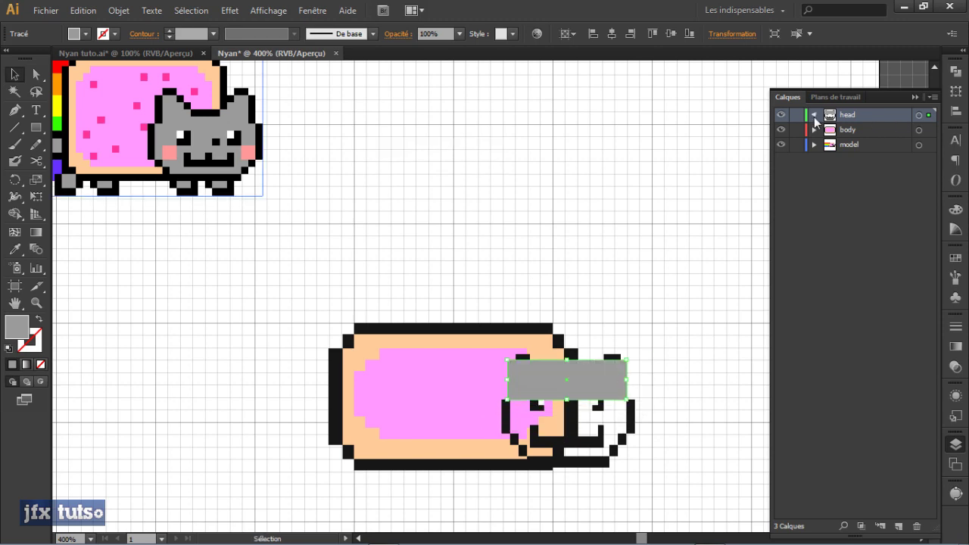
{"action": "left_click", "coordinate": [813, 115]}
{"action": "left_click_drag", "start_coordinate": [932, 141], "coordinate": [887, 491]}
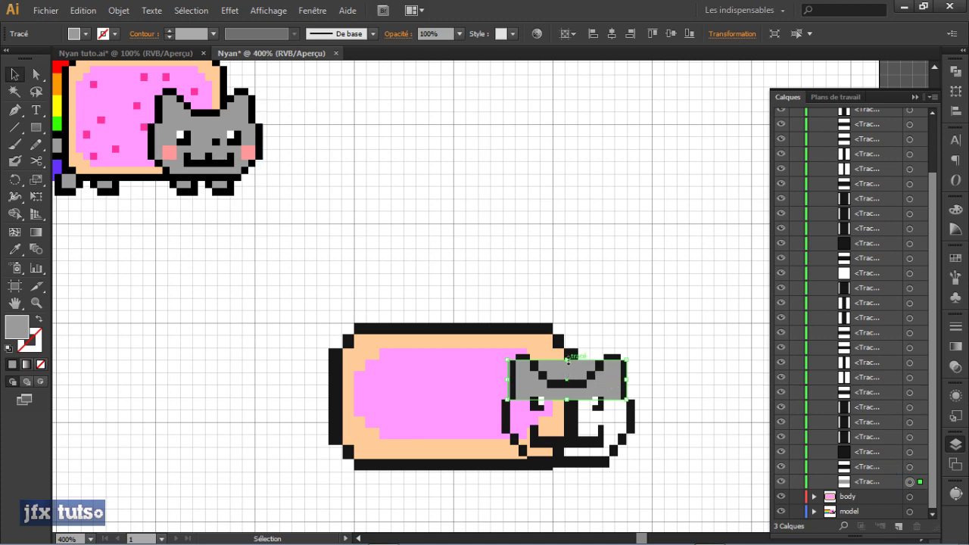
- Resize the grey rectangle to fill the face from the top of the forehead down to the mouth, between the side outlines
{"action": "left_click_drag", "start_coordinate": [567, 359], "coordinate": [567, 447]}
{"action": "left_click_drag", "start_coordinate": [507, 413], "coordinate": [512, 414]}
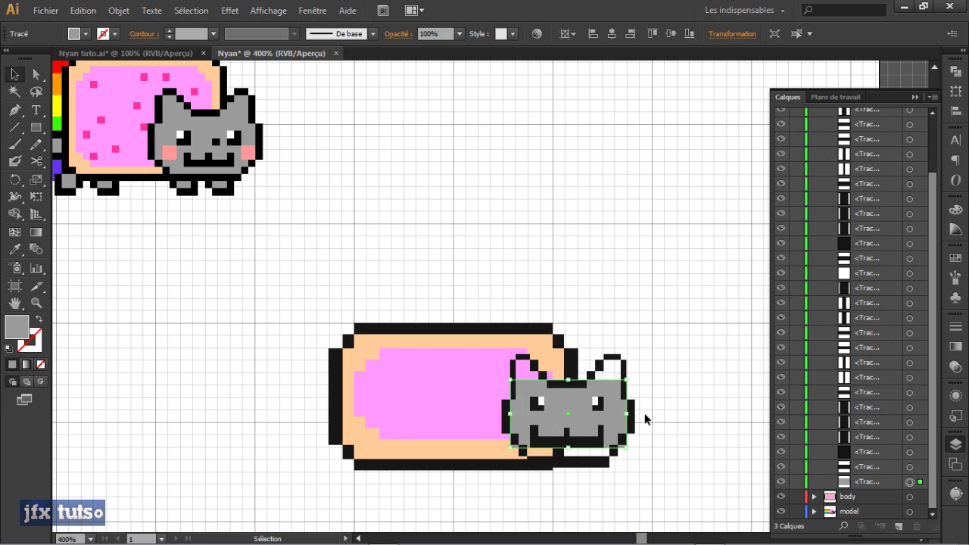
{"action": "left_click", "coordinate": [651, 389]}
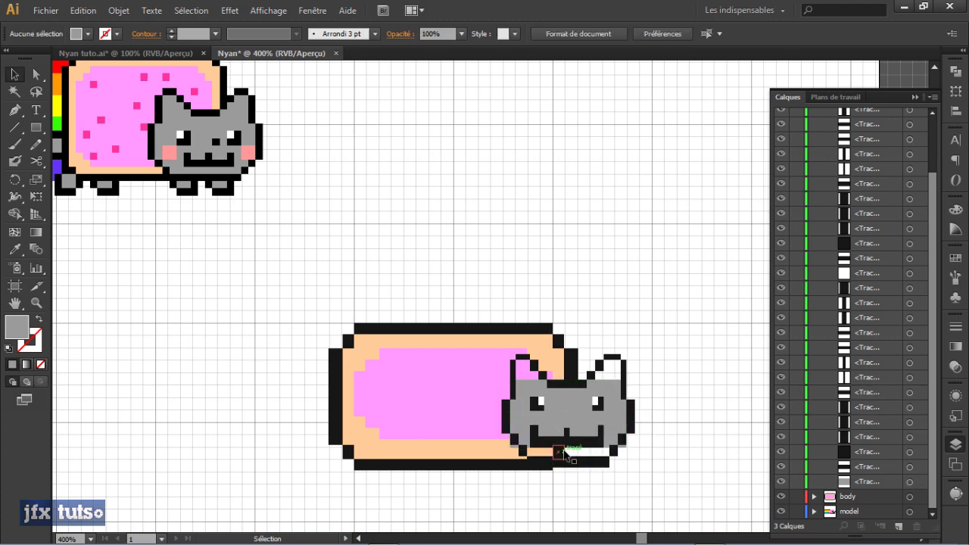
{"action": "left_click", "coordinate": [608, 428]}
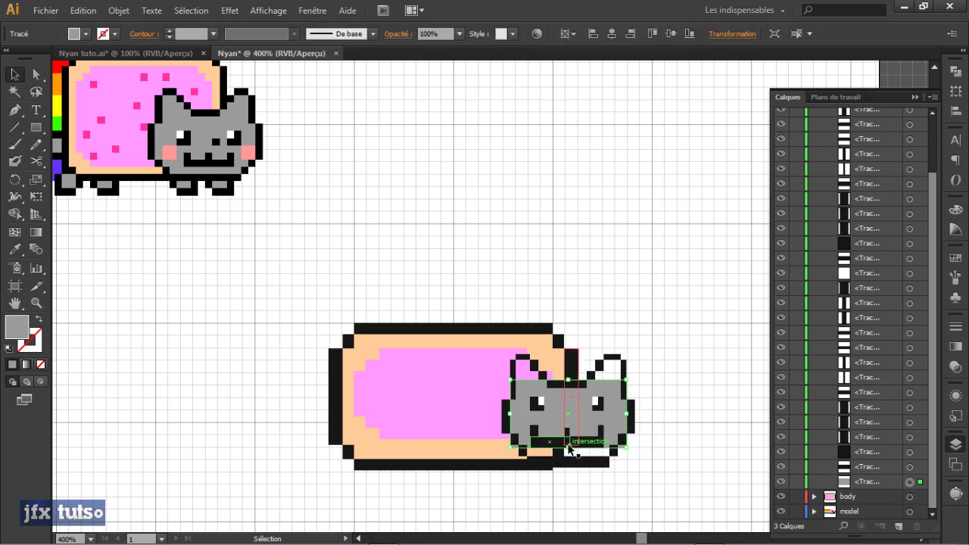
{"action": "left_click_drag", "start_coordinate": [567, 447], "coordinate": [568, 442]}
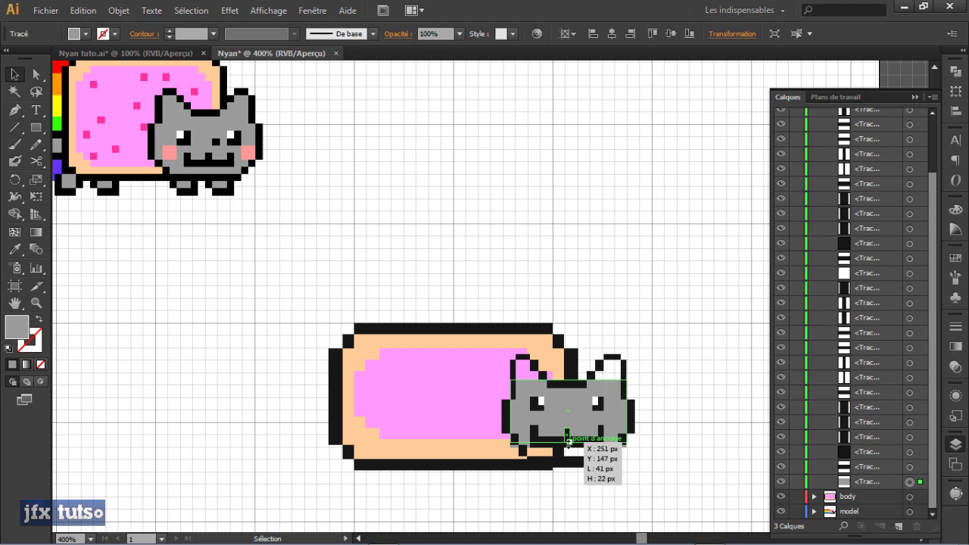
{"action": "left_click", "coordinate": [676, 412]}
- Duplicate the grey rectangle downwards to cover the chin and narrow the copy to the outline on its right side
{"action": "left_click", "coordinate": [580, 409]}
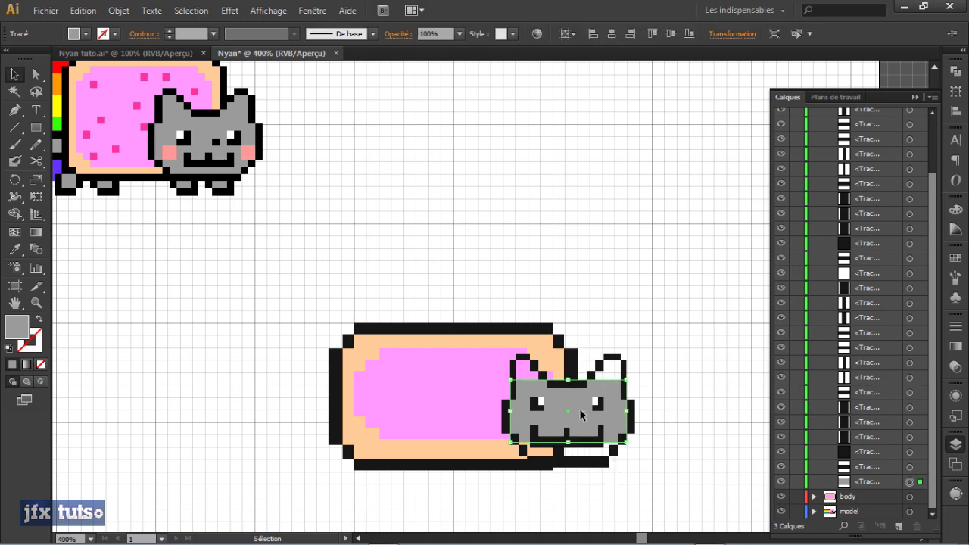
{"action": "left_click_drag", "start_coordinate": [579, 408], "coordinate": [581, 434]}
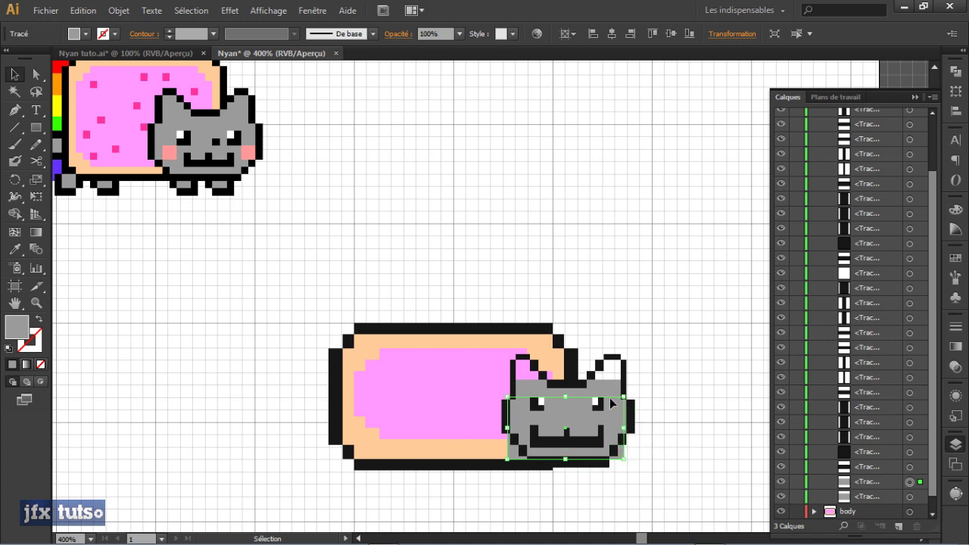
{"action": "left_click_drag", "start_coordinate": [623, 428], "coordinate": [611, 429]}
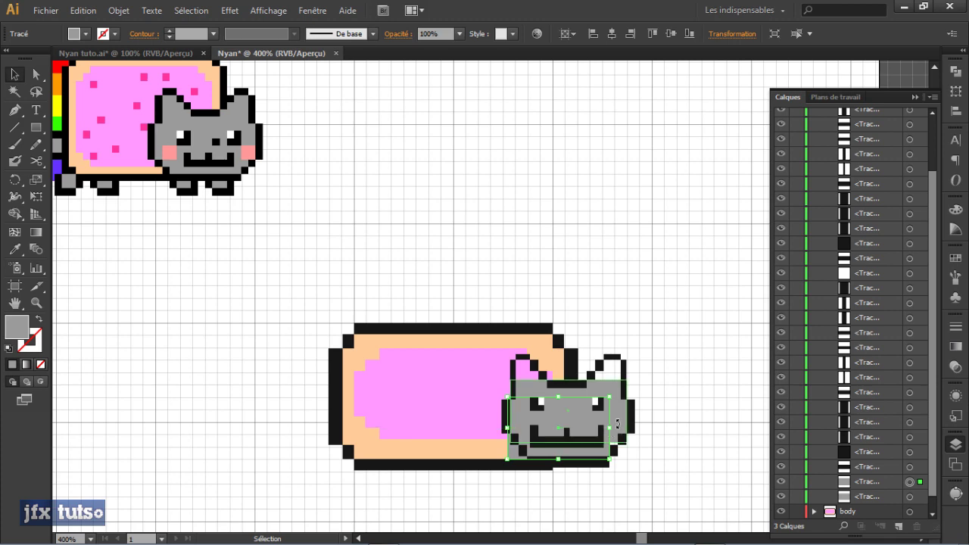
- Adjust the left and bottom edges of the upper grey rectangle to fit inside the face outline
{"action": "left_click", "coordinate": [616, 433]}
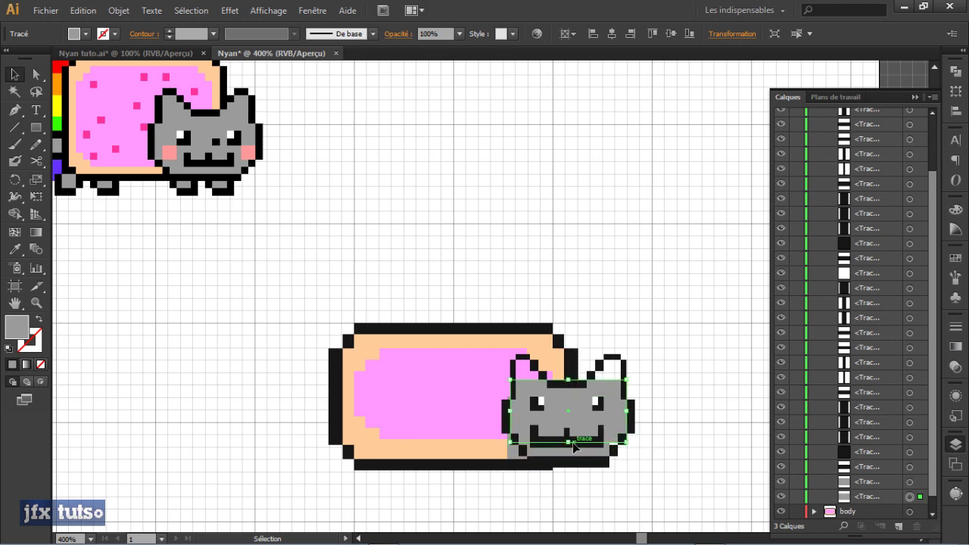
{"action": "left_click_drag", "start_coordinate": [568, 442], "coordinate": [568, 447]}
{"action": "left_click_drag", "start_coordinate": [503, 414], "coordinate": [513, 414]}
{"action": "left_click_drag", "start_coordinate": [570, 447], "coordinate": [570, 442]}
- Trim the left and bottom edges of the lower grey rectangle so it stays inside the chin outline
{"action": "left_click", "coordinate": [514, 452]}
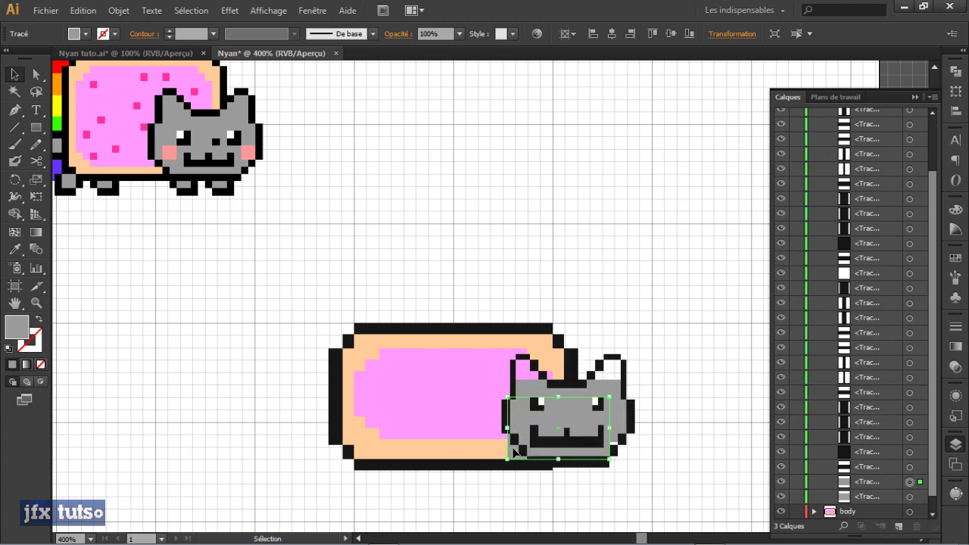
{"action": "left_click_drag", "start_coordinate": [509, 429], "coordinate": [523, 430]}
{"action": "left_click_drag", "start_coordinate": [565, 459], "coordinate": [567, 454]}
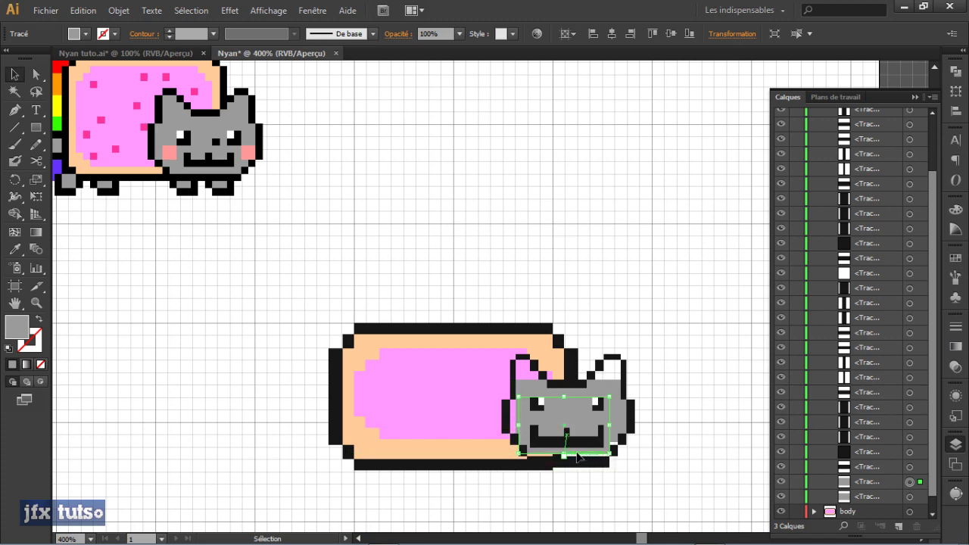
{"action": "left_click", "coordinate": [613, 387]}
{"action": "key", "text": "a"}
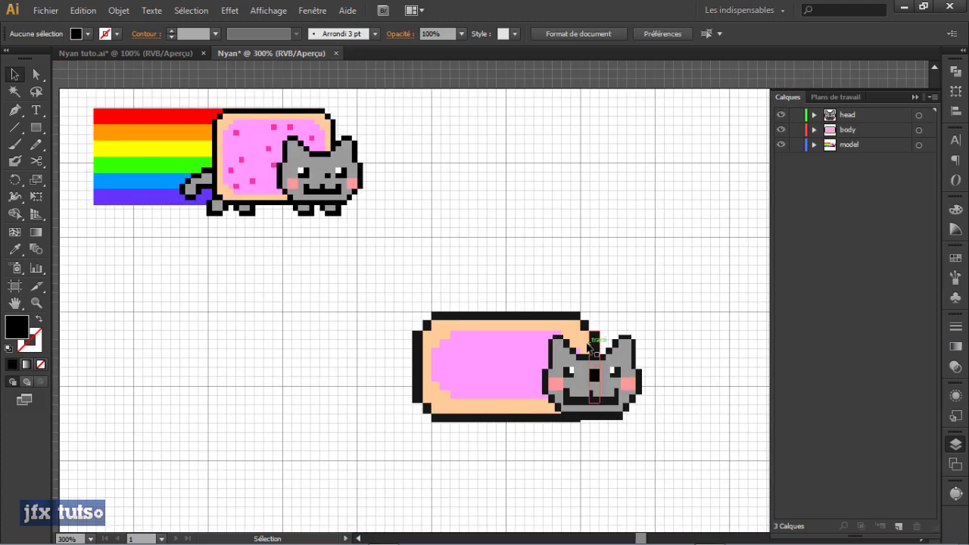
- Look over the rainbow and tail of the model image, and switch to the Nyan tuto.ai document to view the finished cats
{"action": "scroll", "coordinate": [606, 395], "scroll_direction": "up", "scroll_amount": 1}
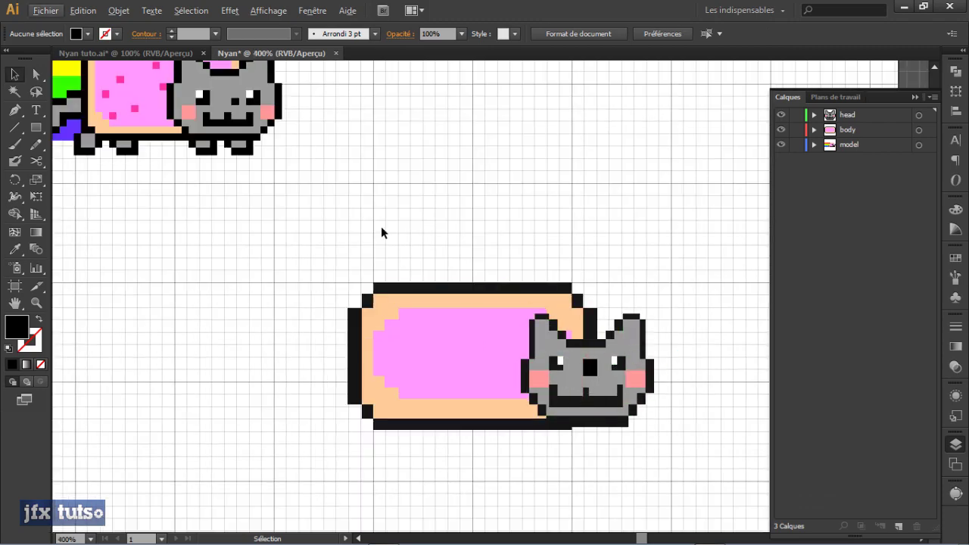
{"action": "left_click_drag", "start_coordinate": [256, 158], "coordinate": [485, 246]}
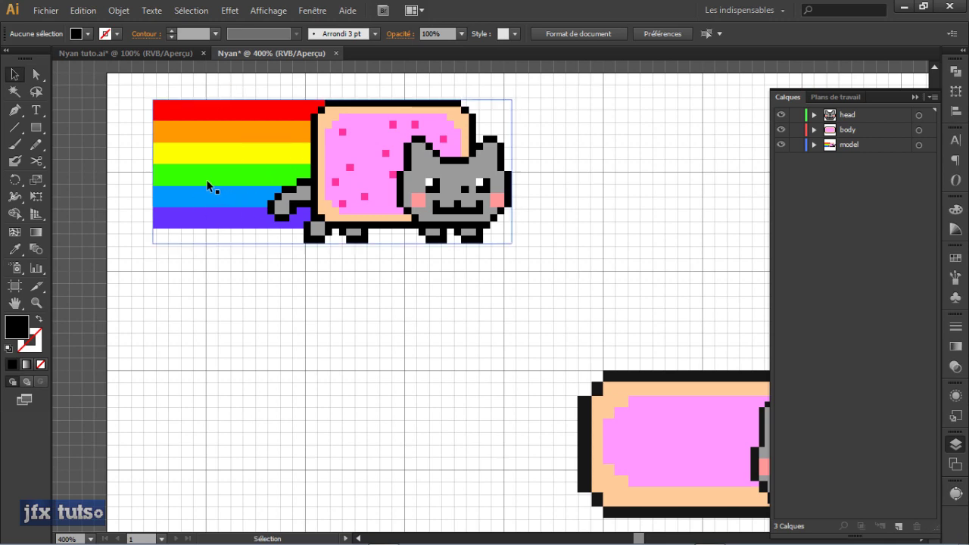
{"action": "left_click", "coordinate": [250, 149]}
{"action": "left_click", "coordinate": [188, 56]}
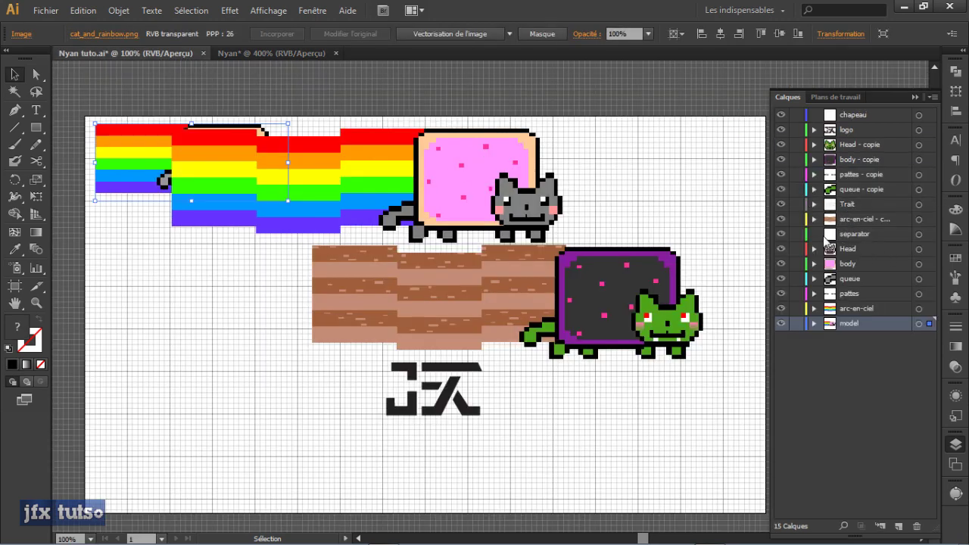
- Hide the model layer and every other layer except arc-en-ciel so only the rainbow is displayed
{"action": "left_click", "coordinate": [829, 309]}
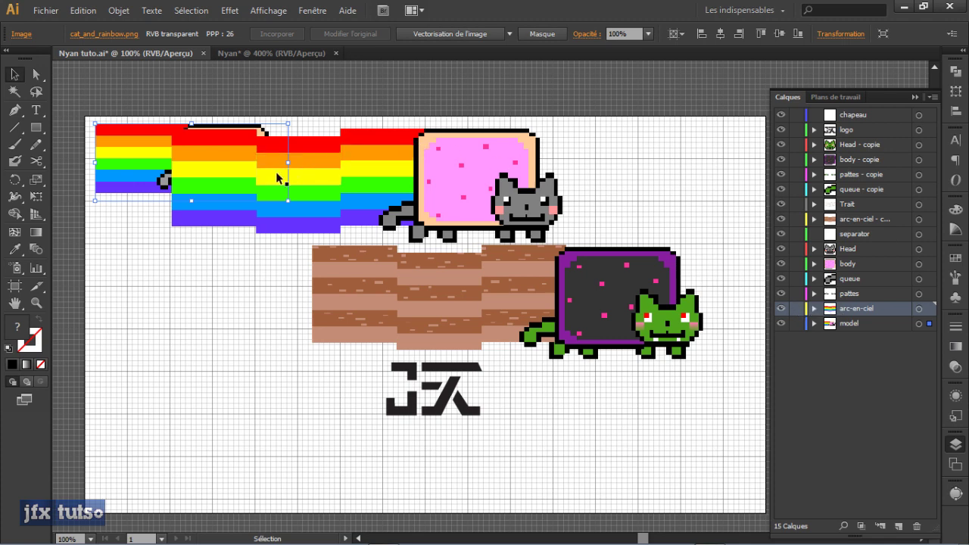
{"action": "left_click", "coordinate": [781, 323]}
{"action": "left_click_drag", "start_coordinate": [782, 292], "coordinate": [781, 160]}
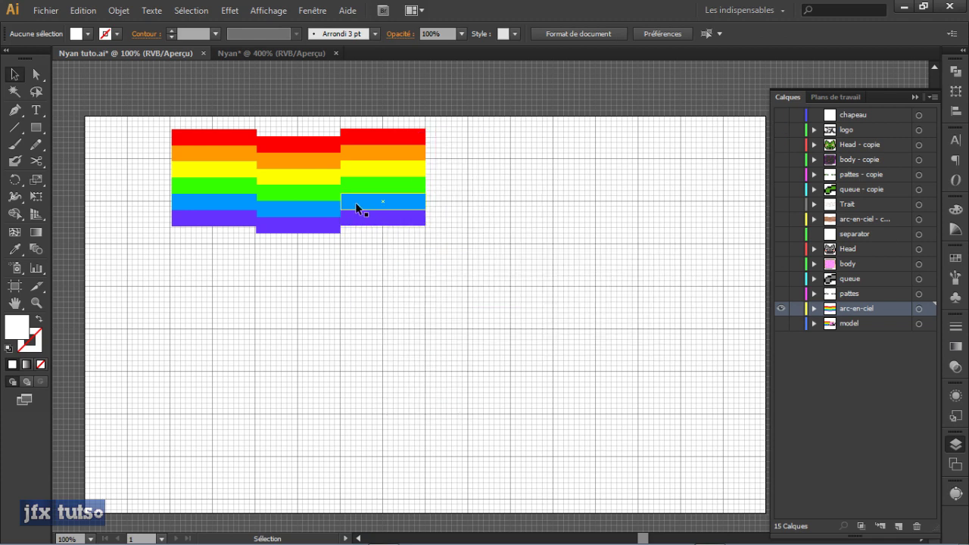
- Select the stripes of the rightmost rainbow column and look up their paths inside the arc-en-ciel layer
{"action": "left_click", "coordinate": [367, 132]}
{"action": "left_click_drag", "start_coordinate": [368, 278], "coordinate": [381, 143]}
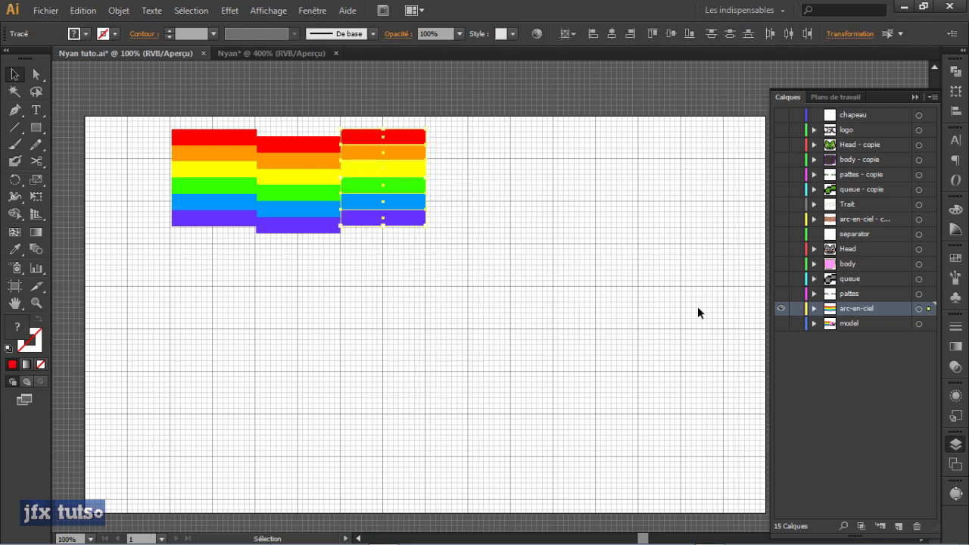
{"action": "left_click", "coordinate": [814, 308]}
{"action": "left_click_drag", "start_coordinate": [934, 308], "coordinate": [935, 377]}
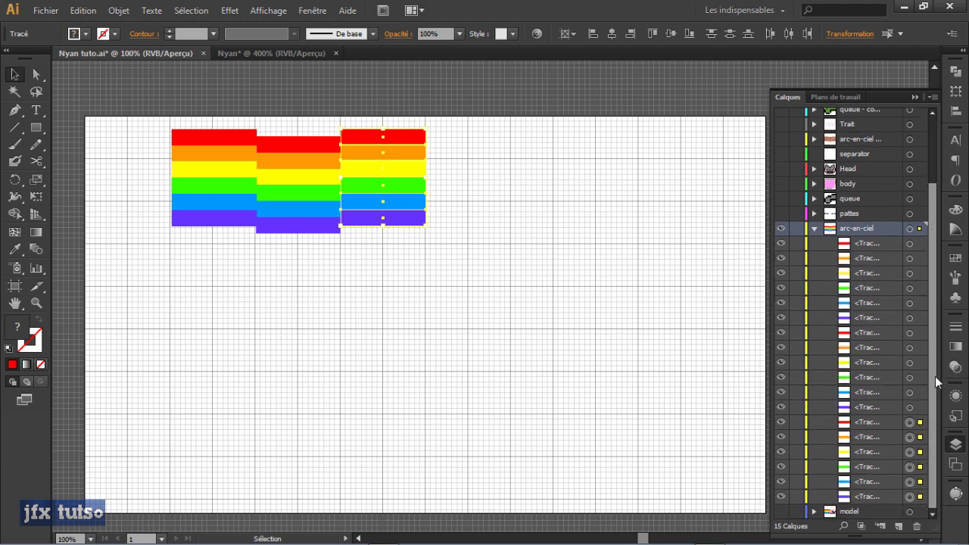
{"action": "left_click", "coordinate": [466, 171]}
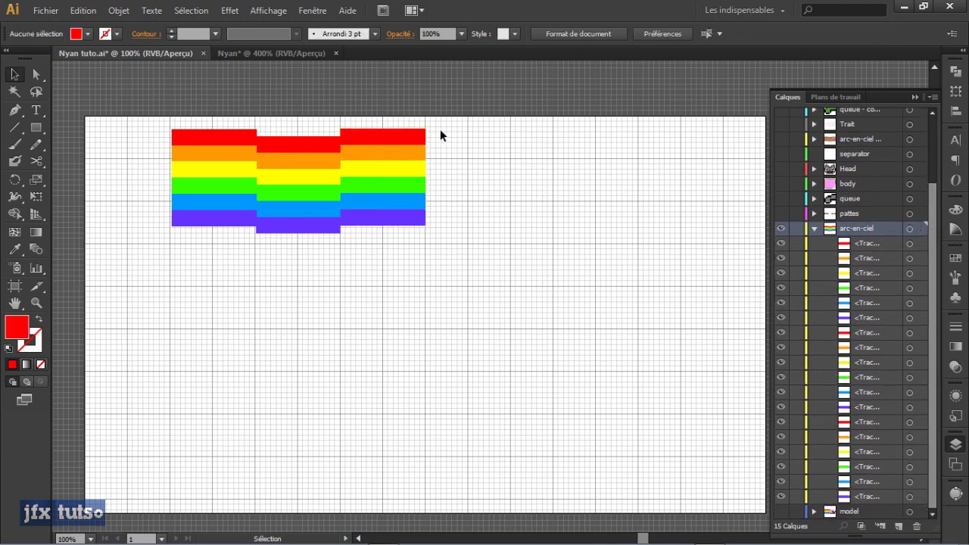
- Examine how the rightmost rainbow column is built, checking its red and orange stripes and the column as a whole
{"action": "left_click", "coordinate": [384, 138]}
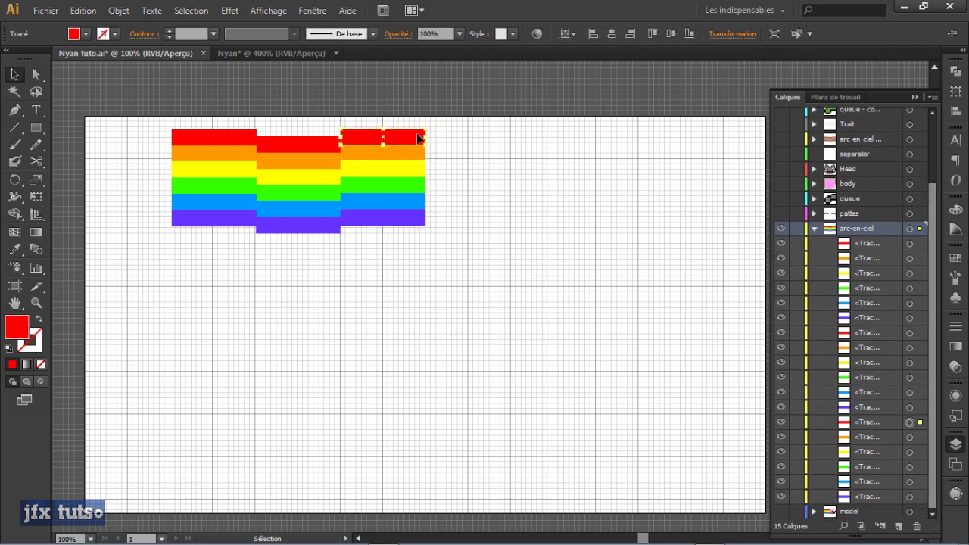
{"action": "left_click", "coordinate": [407, 153]}
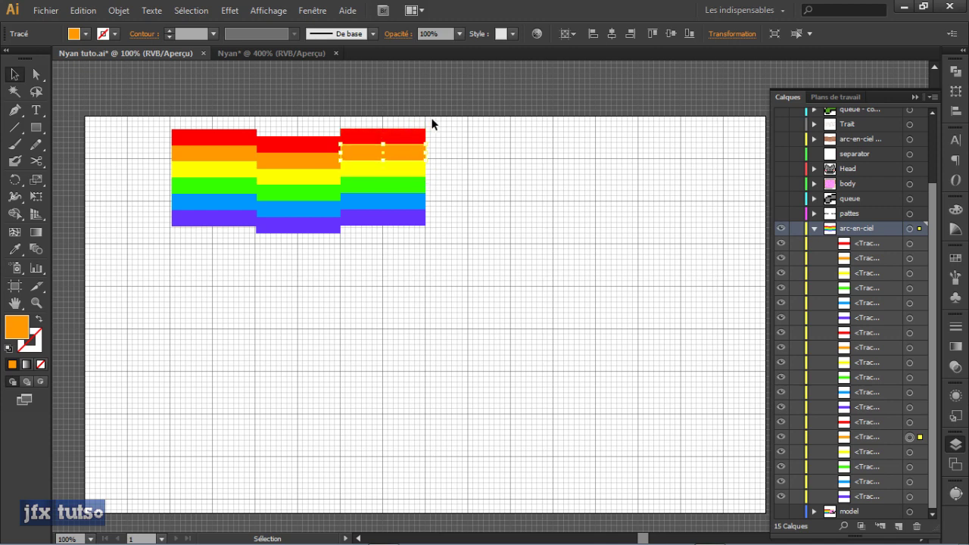
{"action": "left_click_drag", "start_coordinate": [401, 174], "coordinate": [558, 193]}
{"action": "left_click_drag", "start_coordinate": [445, 131], "coordinate": [355, 227]}
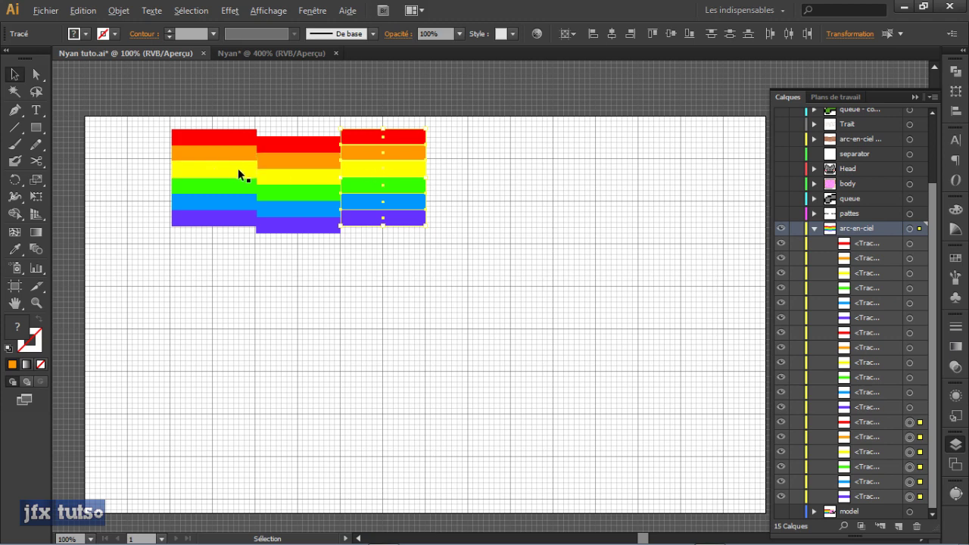
{"action": "key", "text": "alt"}
{"action": "left_click_drag", "start_coordinate": [480, 135], "coordinate": [395, 245]}
{"action": "mouse_move", "coordinate": [395, 141]}
{"action": "left_mouse_down"}
{"action": "mouse_move", "coordinate": [393, 157]}
{"action": "mouse_move", "coordinate": [399, 140]}
{"action": "left_mouse_up"}
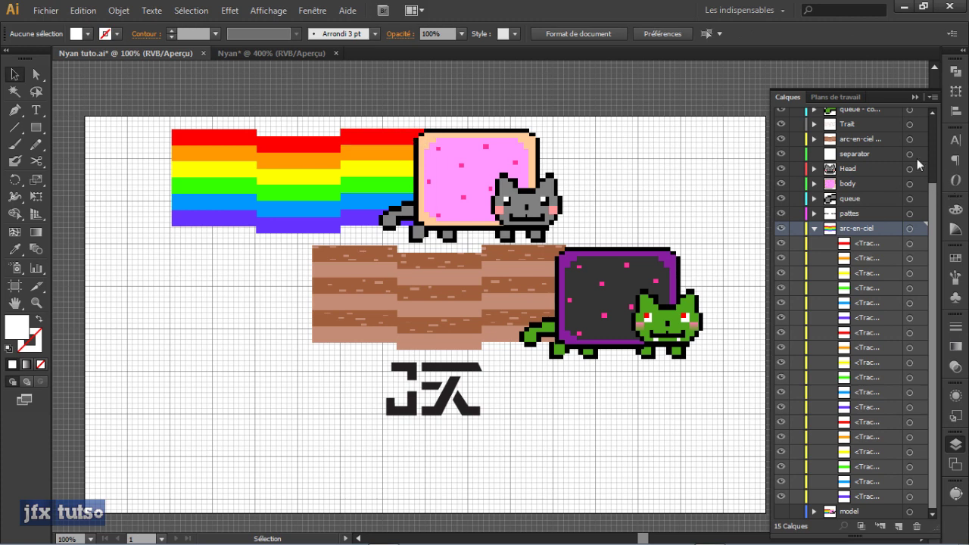
- Collapse the arc-en-ciel layer and leave only the Head, body, queue, pattes and arc-en-ciel layers visible
{"action": "left_click", "coordinate": [812, 228]}
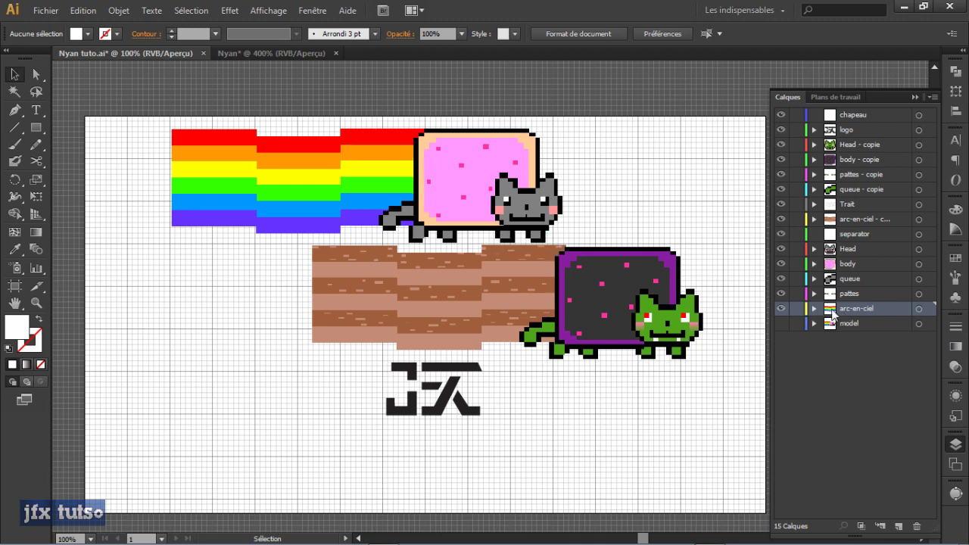
{"action": "left_click_drag", "start_coordinate": [783, 115], "coordinate": [783, 168]}
{"action": "left_click", "coordinate": [781, 234]}
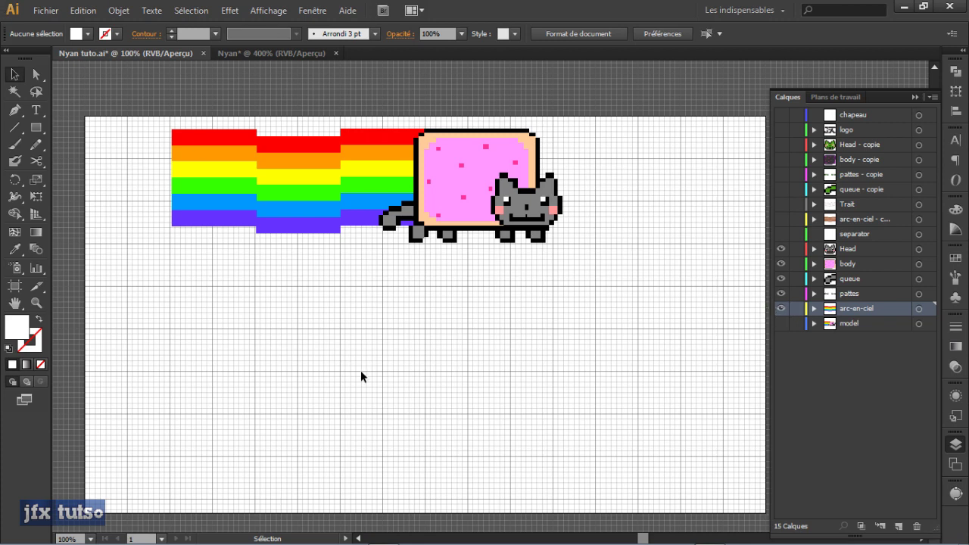
- Start exporting the artwork to the Nyan-Cat-PSD-PNG folder in Photoshop (*.PSD) format
{"action": "left_click", "coordinate": [45, 12]}
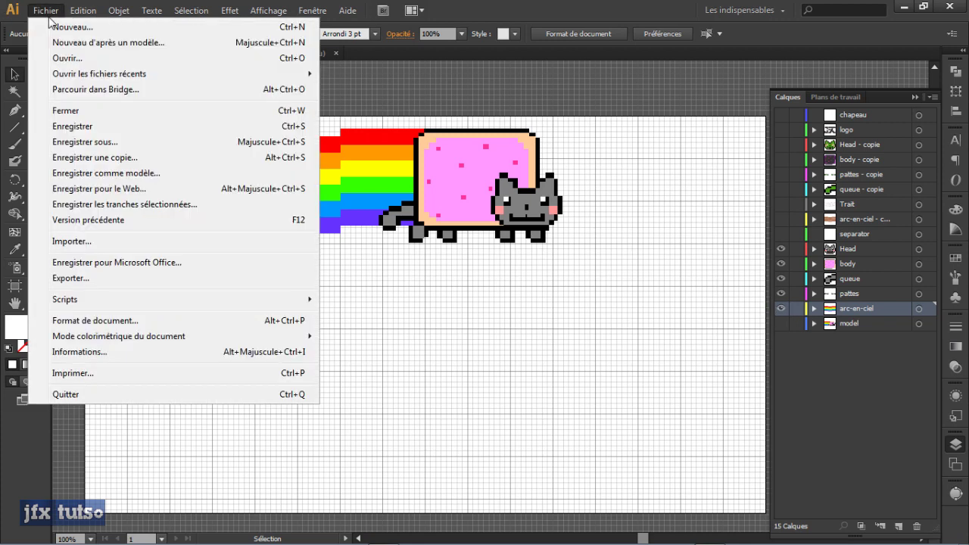
{"action": "left_click", "coordinate": [127, 281]}
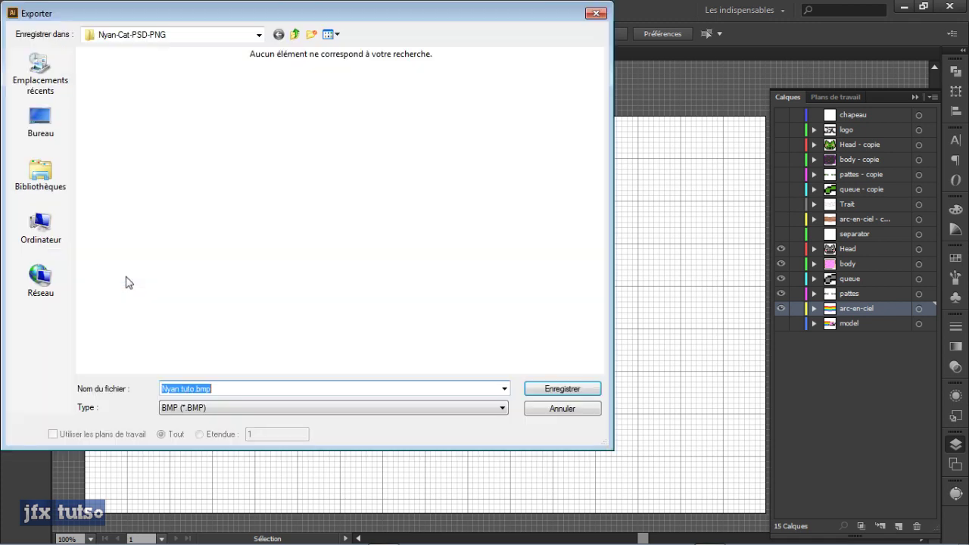
{"action": "left_click", "coordinate": [530, 412]}
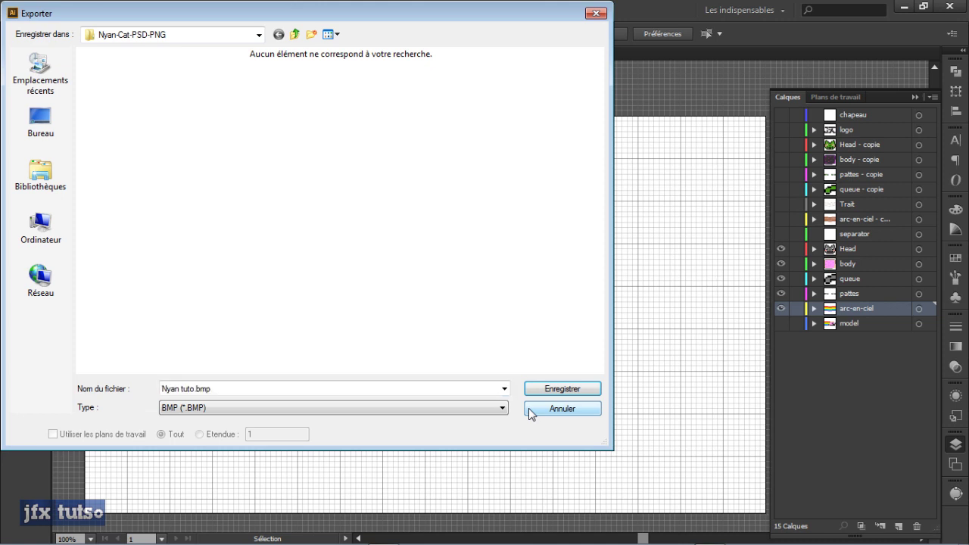
{"action": "left_click", "coordinate": [194, 413]}
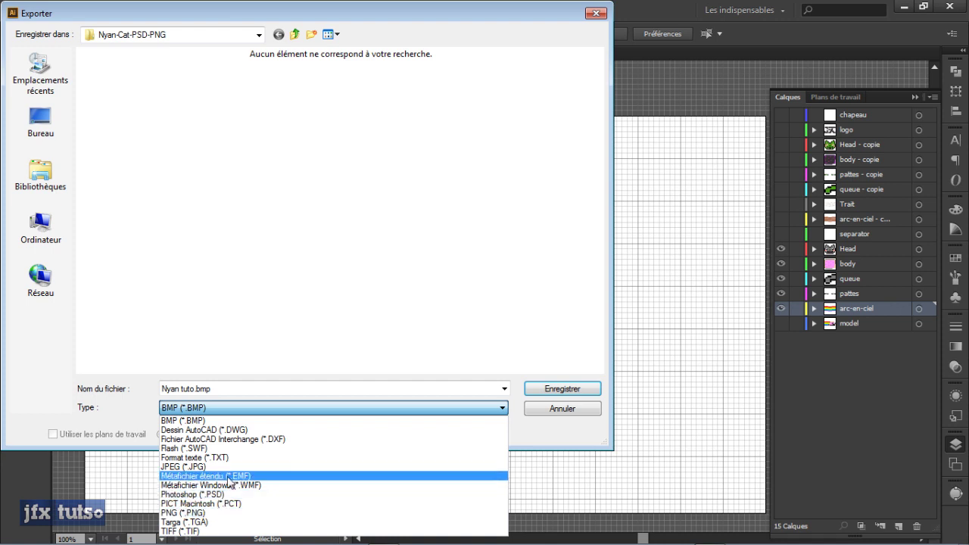
{"action": "left_click", "coordinate": [250, 495]}
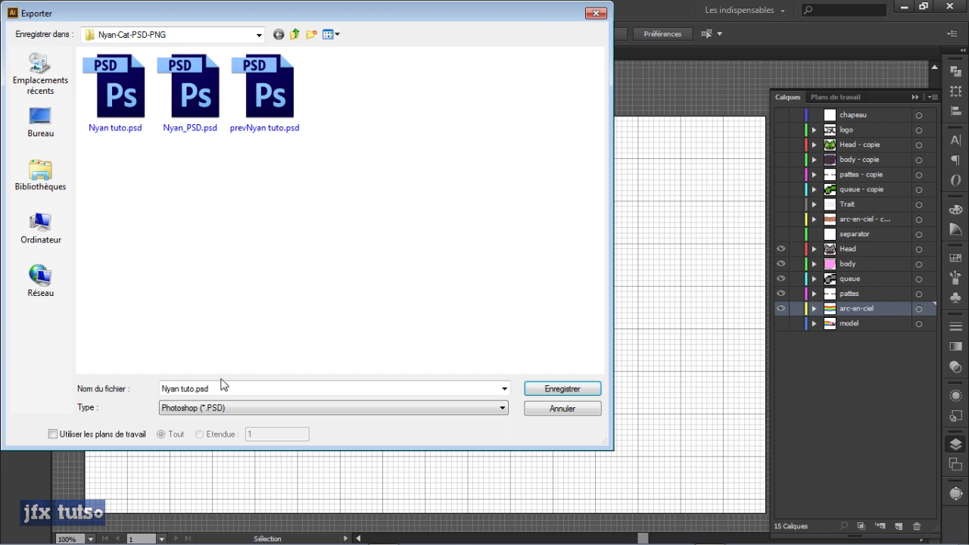
- Name the export Nyan tutov2.psd and save it
{"action": "left_click_drag", "start_coordinate": [517, 13], "coordinate": [709, 30]}
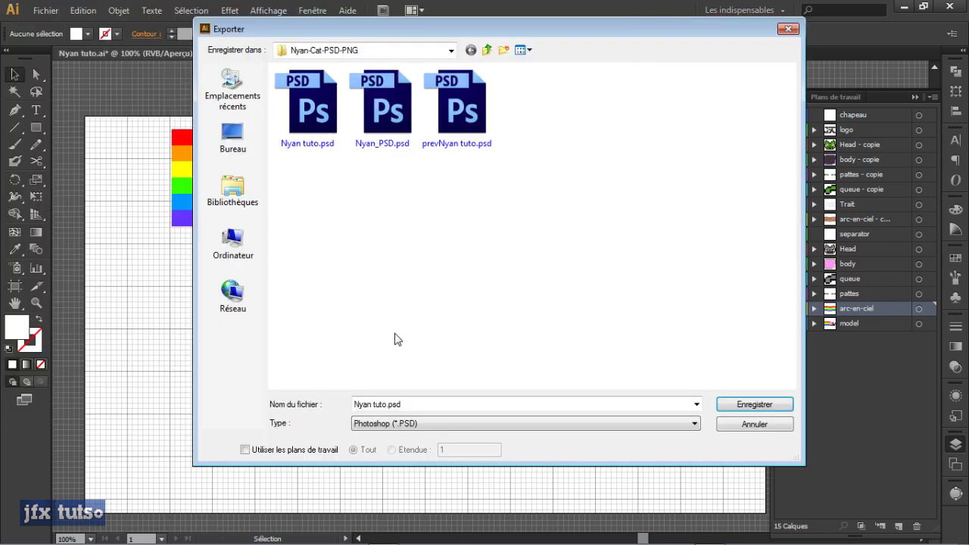
{"action": "left_click", "coordinate": [386, 404]}
{"action": "left_click", "coordinate": [387, 404]}
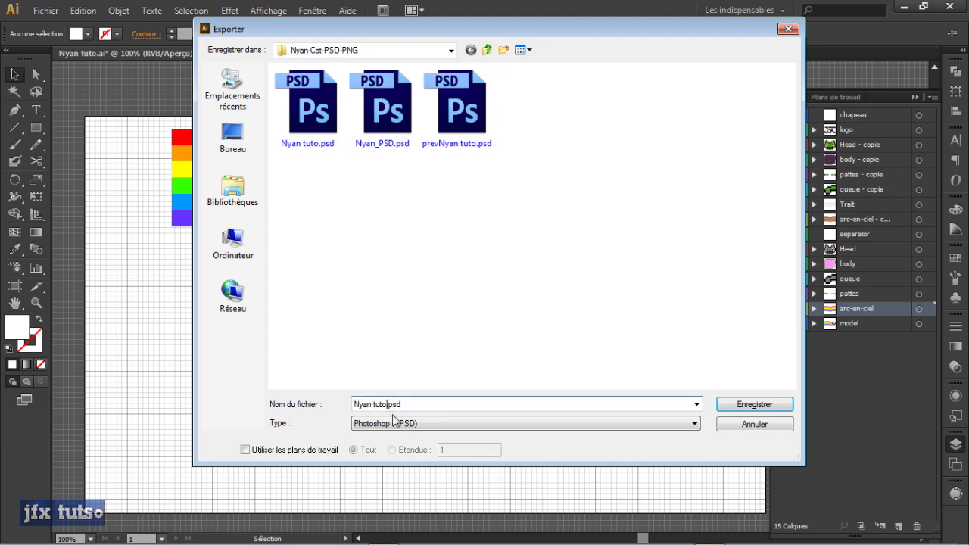
{"action": "type", "text": "v2"}
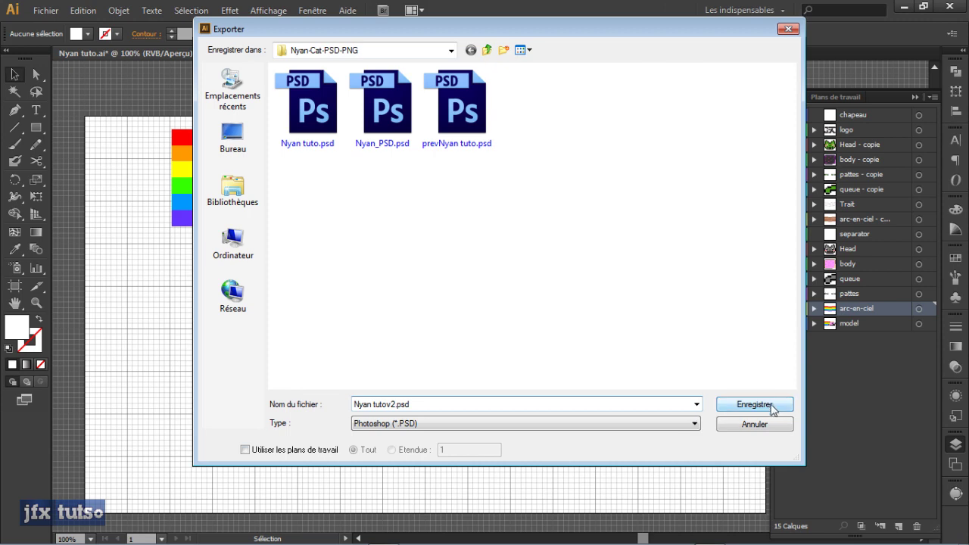
{"action": "left_click_drag", "start_coordinate": [754, 30], "coordinate": [586, 20]}
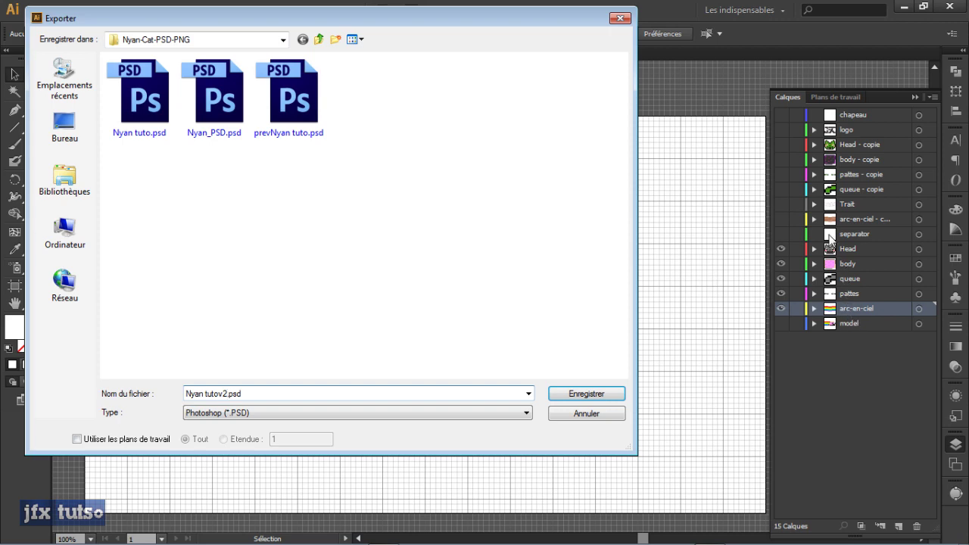
{"action": "left_click", "coordinate": [577, 395]}
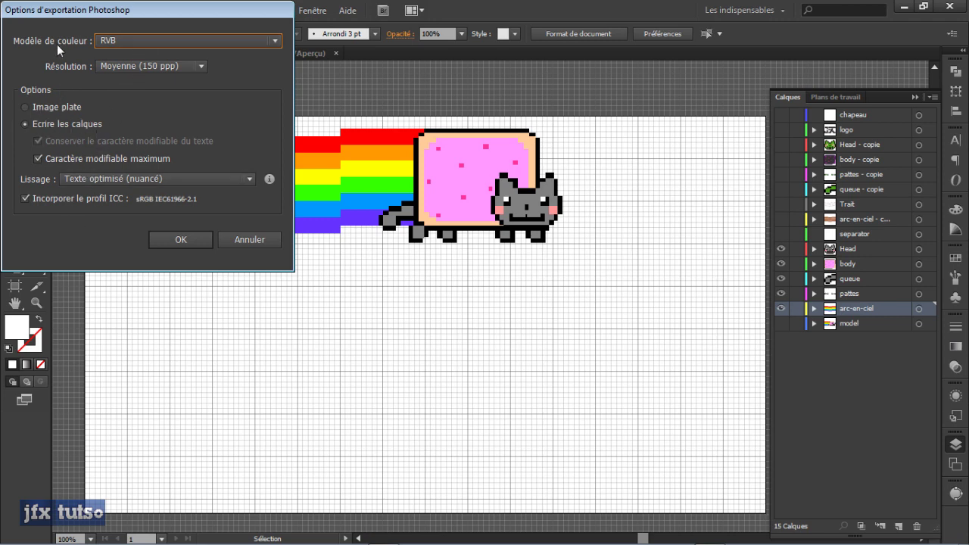
- Confirm the Photoshop export options with the RVB colour model, Moyenne (150 ppp) resolution and written layers
{"action": "left_click", "coordinate": [154, 66]}
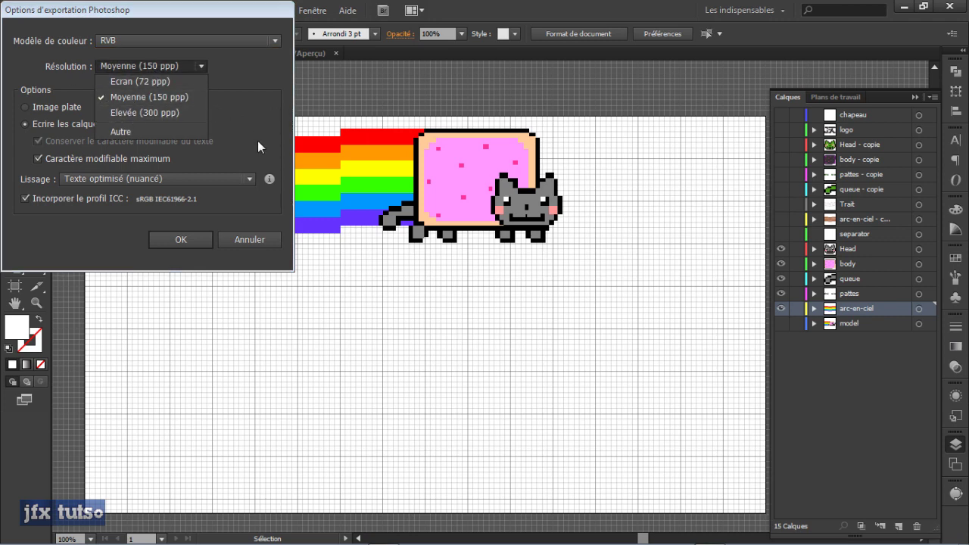
{"action": "left_click", "coordinate": [192, 242]}
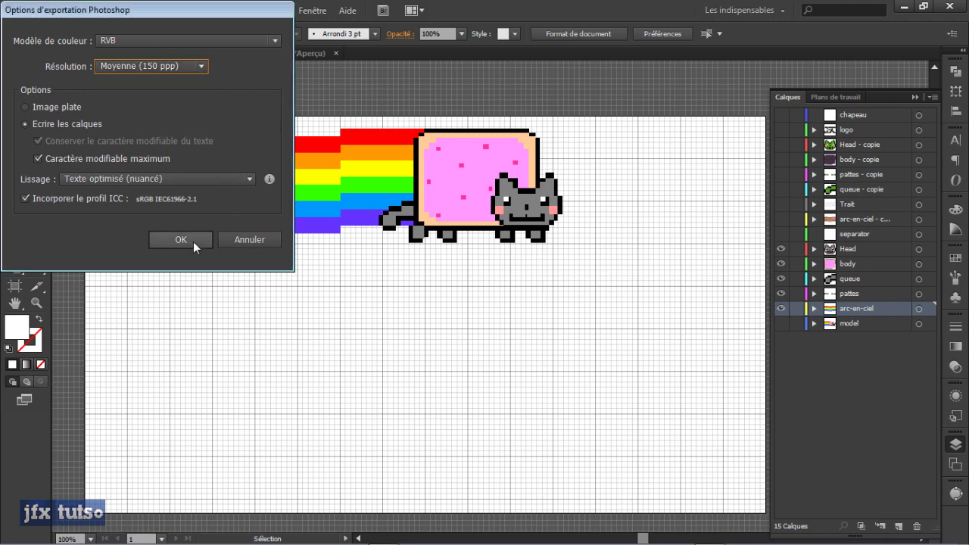
{"action": "left_click", "coordinate": [193, 240]}
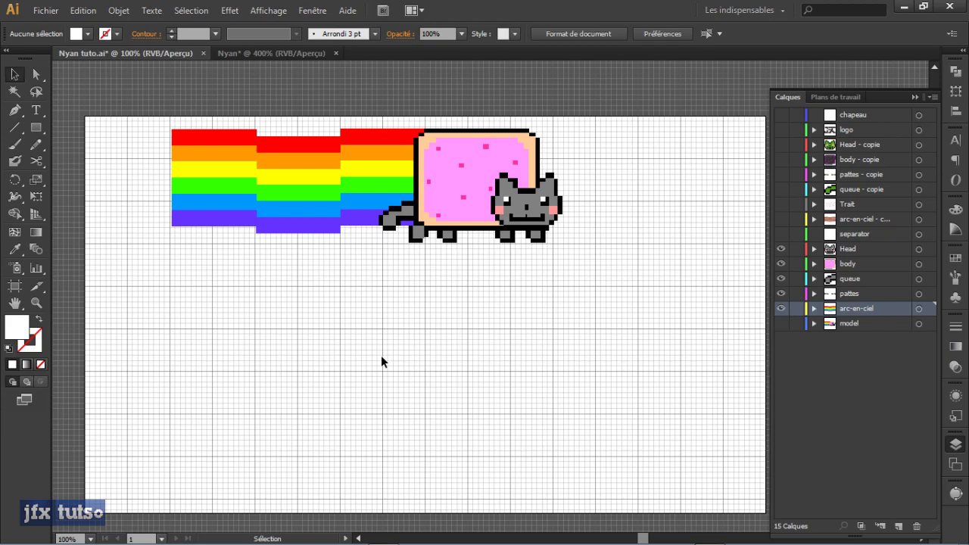
- Switch to Photoshop, hide the grid in Nyan tuto.psd and check the Trait layer by toggling its visibility
{"action": "key", "text": "ctrl"}
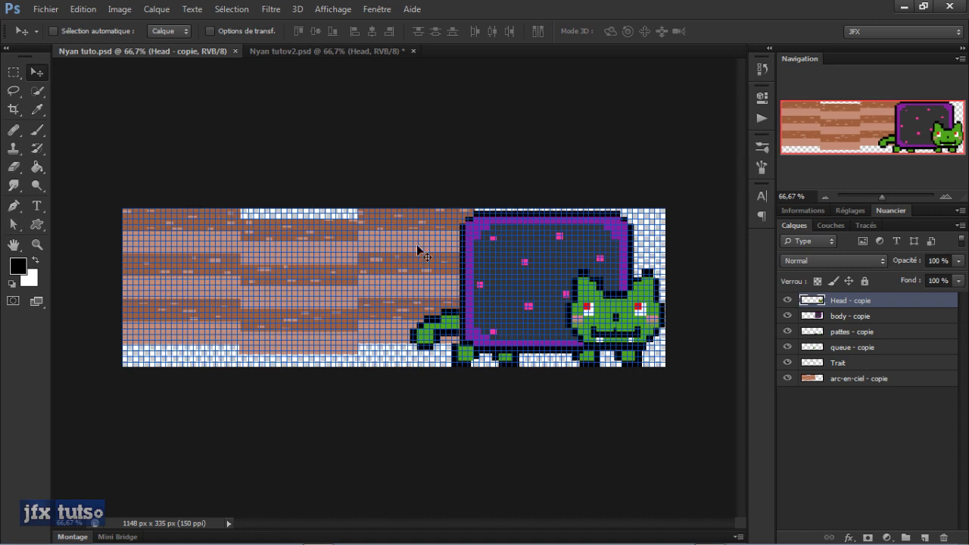
{"action": "key", "text": "ctrl+apostrophe"}
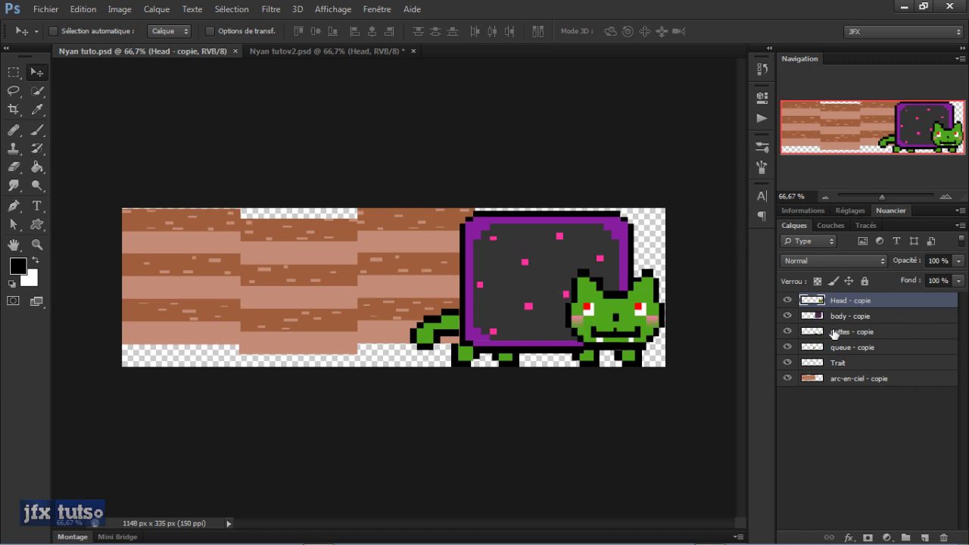
{"action": "left_click", "coordinate": [788, 363]}
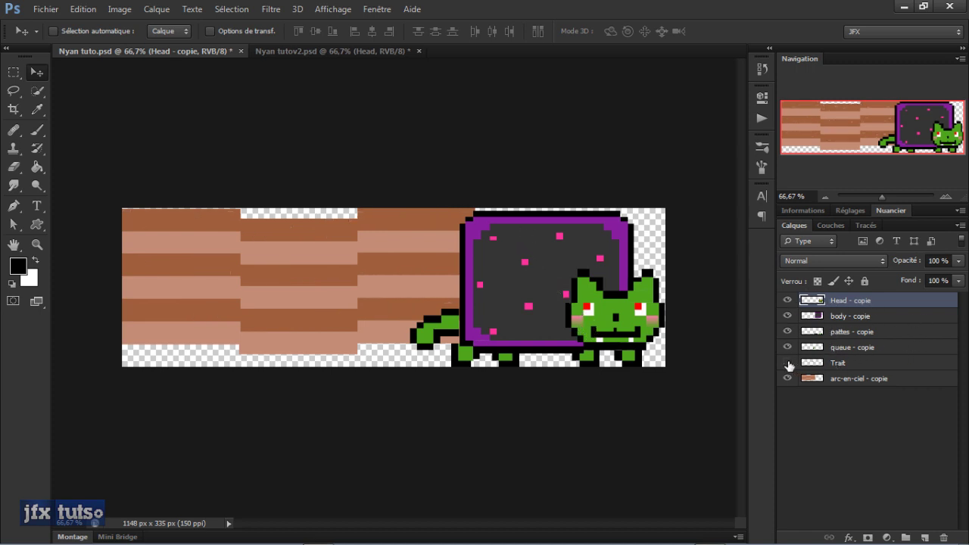
{"action": "left_click", "coordinate": [788, 363]}
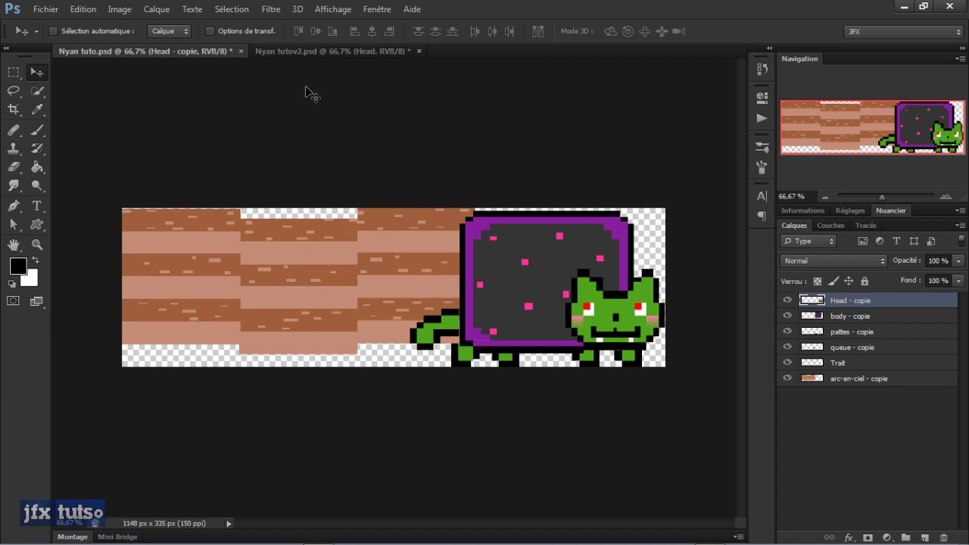
- Compare Nyan tutov2.psd with Nyan tuto.psd and check what the arc-en-ciel - copie layer contains
{"action": "left_click", "coordinate": [324, 52]}
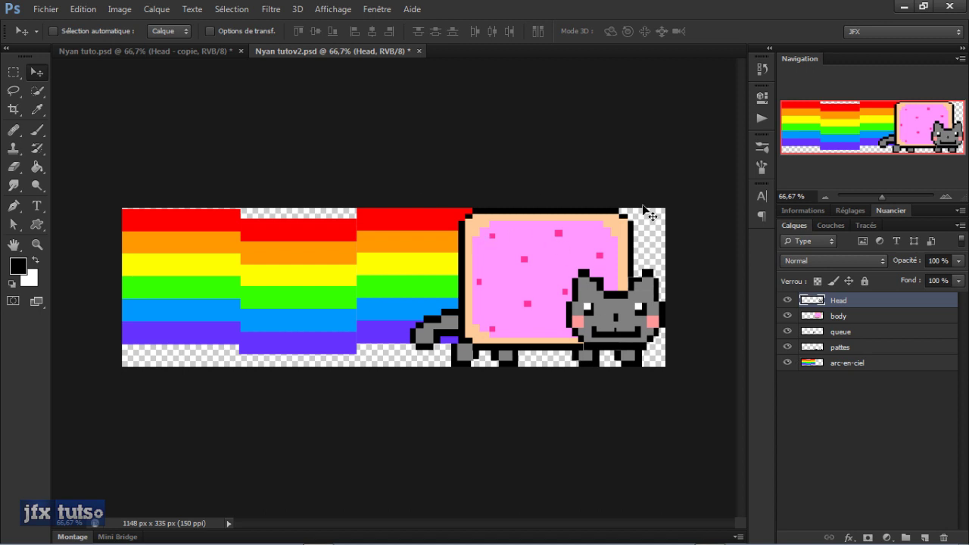
{"action": "left_click", "coordinate": [227, 50]}
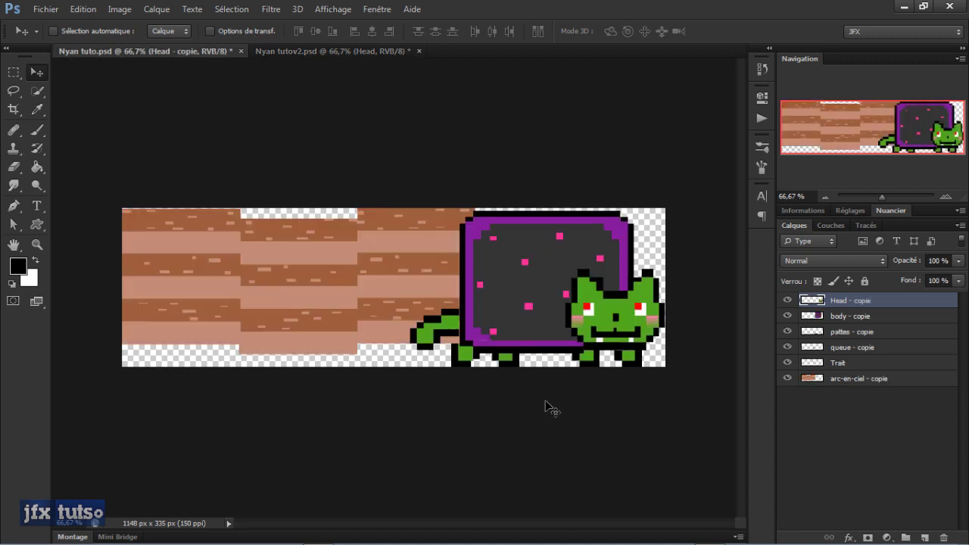
{"action": "left_click", "coordinate": [787, 379]}
{"action": "left_click", "coordinate": [787, 379]}
- In Nyan tutov2.psd, make arc-en-ciel the active layer and hide the Head, body, queue and pattes layers
{"action": "left_click", "coordinate": [343, 50]}
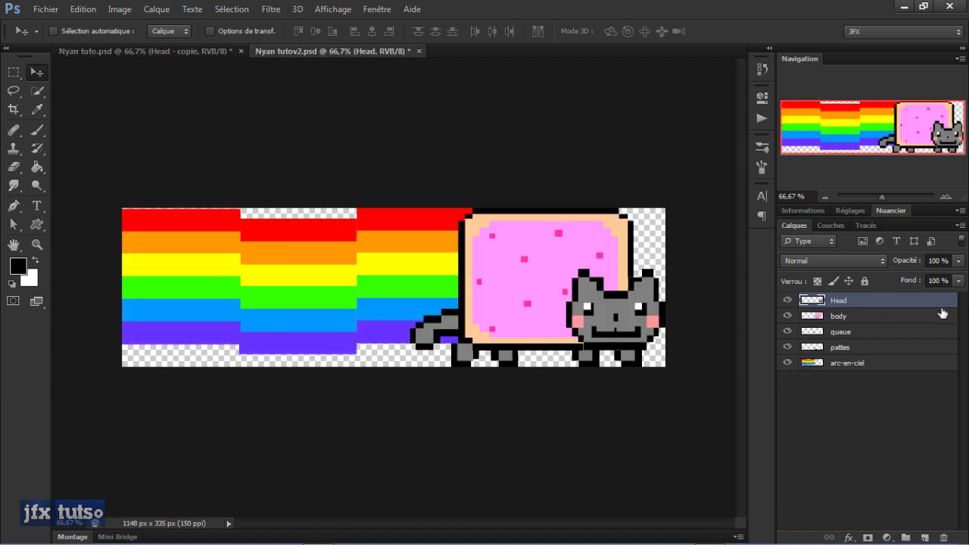
{"action": "left_click", "coordinate": [819, 363]}
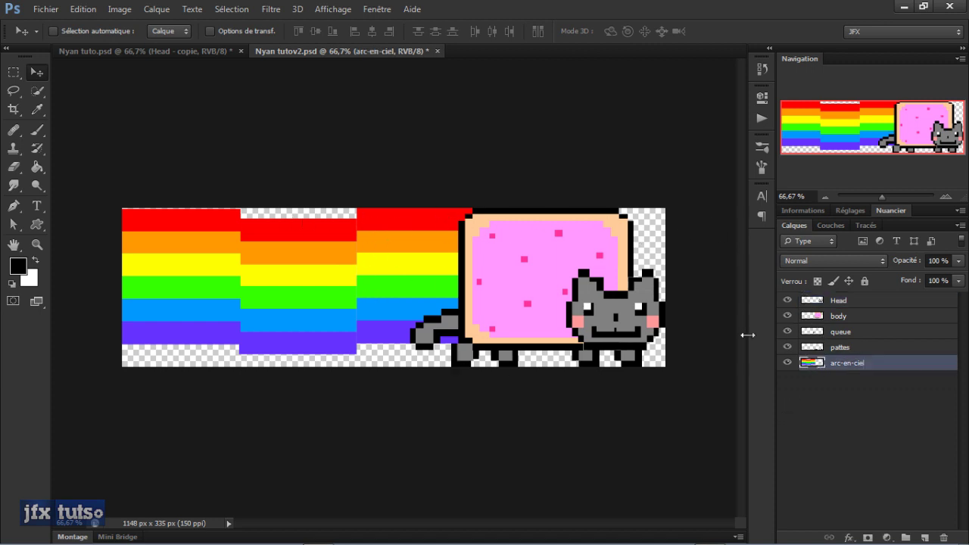
{"action": "left_click_drag", "start_coordinate": [787, 301], "coordinate": [789, 347]}
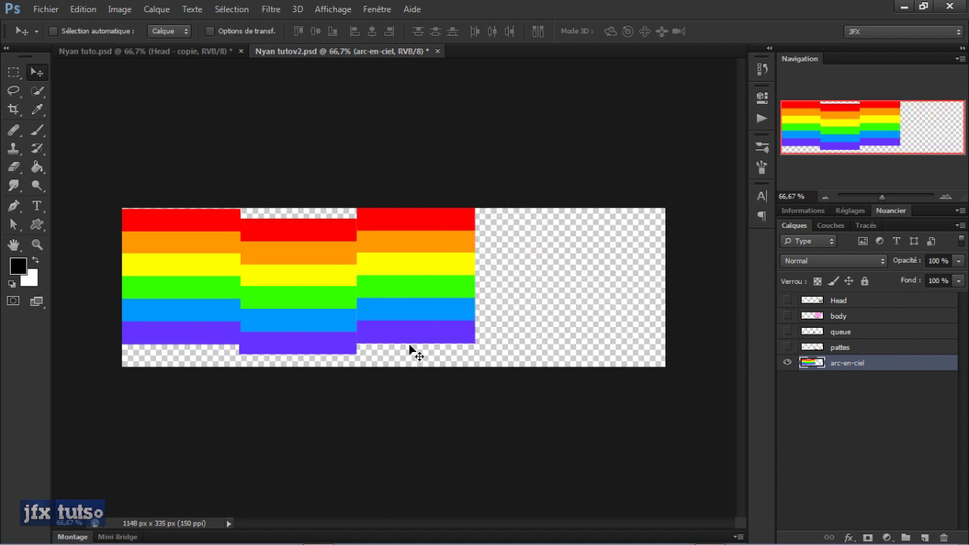
- Select the third rainbow section on arc-en-ciel with a rectangular marquee, cut it to a new layer and hide that layer
{"action": "key", "text": "m"}
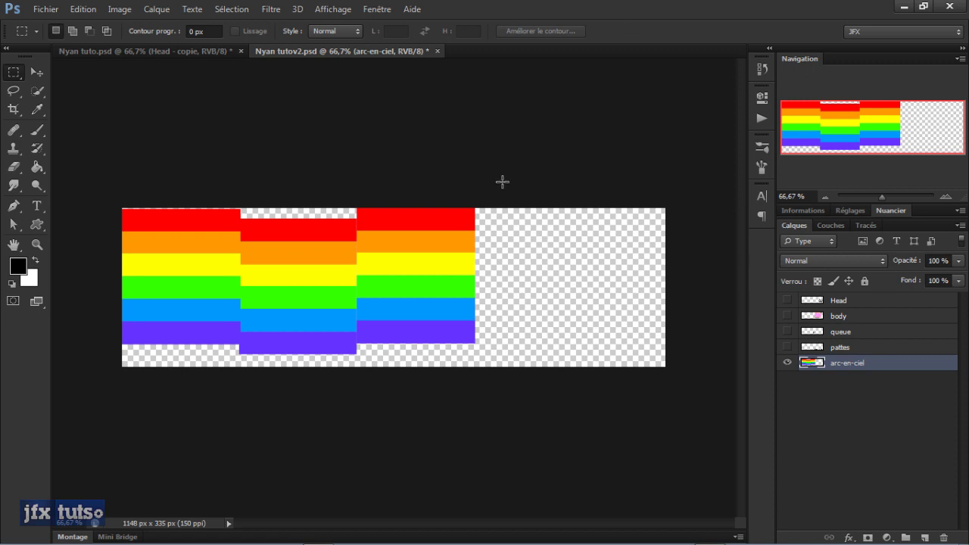
{"action": "left_click_drag", "start_coordinate": [478, 206], "coordinate": [356, 341]}
{"action": "right_click", "coordinate": [378, 301]}
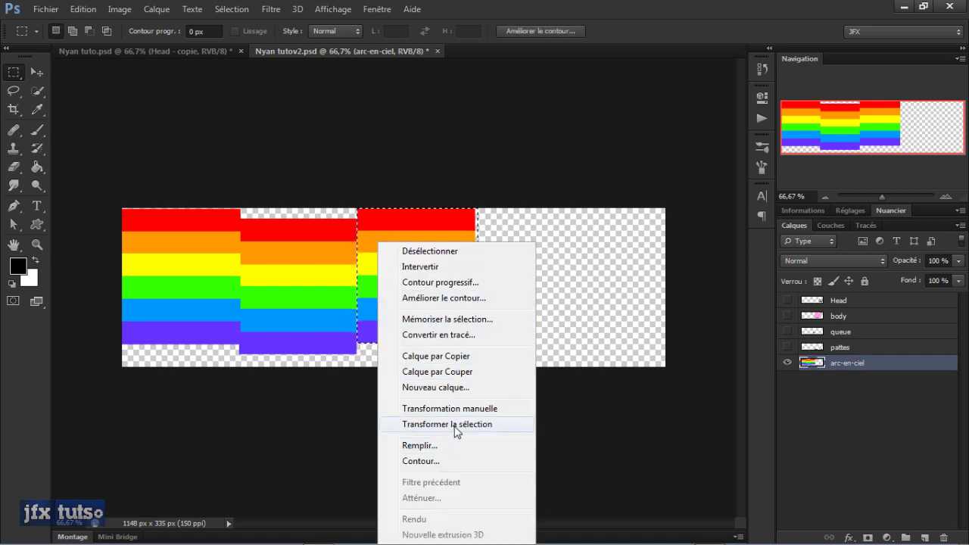
{"action": "left_click", "coordinate": [459, 372]}
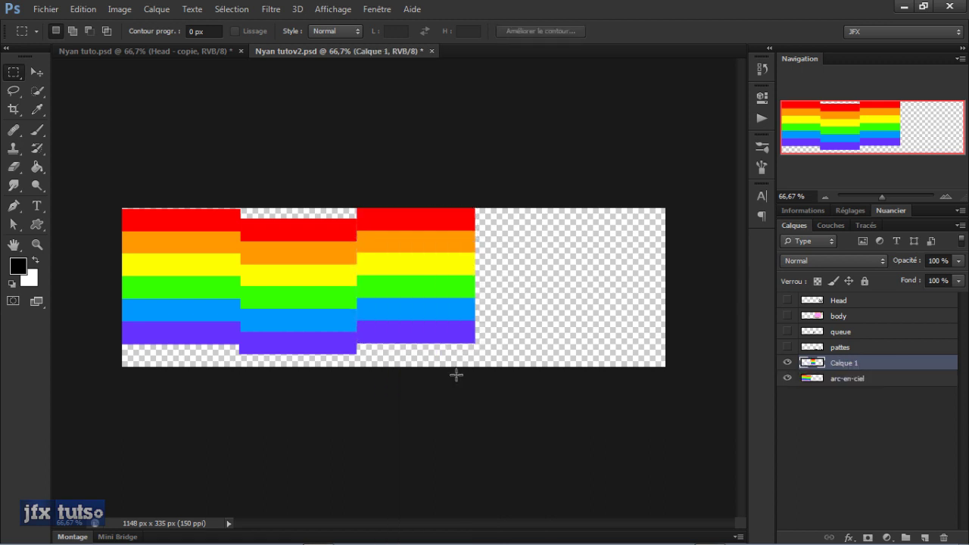
{"action": "left_click", "coordinate": [786, 364]}
- Try to select the middle rainbow section on arc-en-ciel and cut it to a new layer
{"action": "left_click_drag", "start_coordinate": [360, 206], "coordinate": [240, 399]}
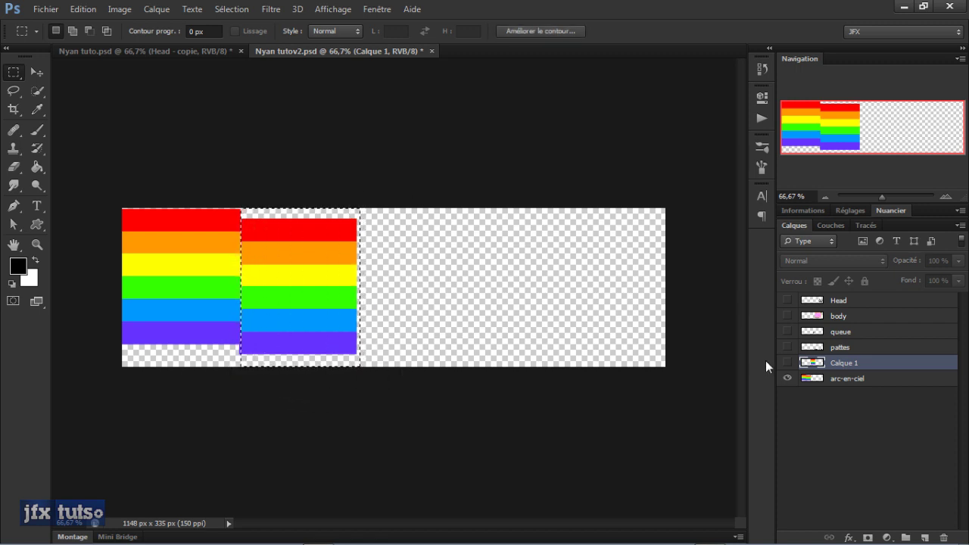
{"action": "left_click", "coordinate": [805, 380]}
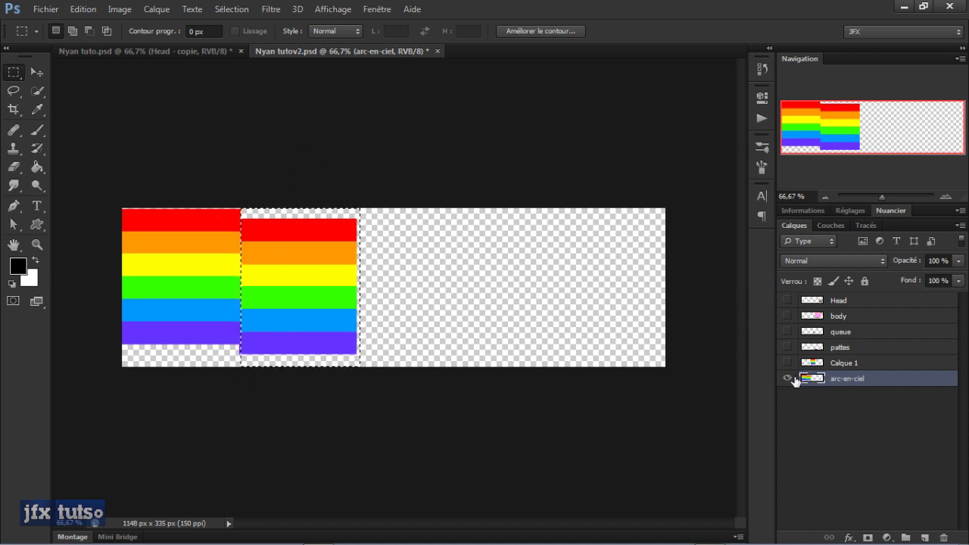
{"action": "right_click", "coordinate": [300, 262]}
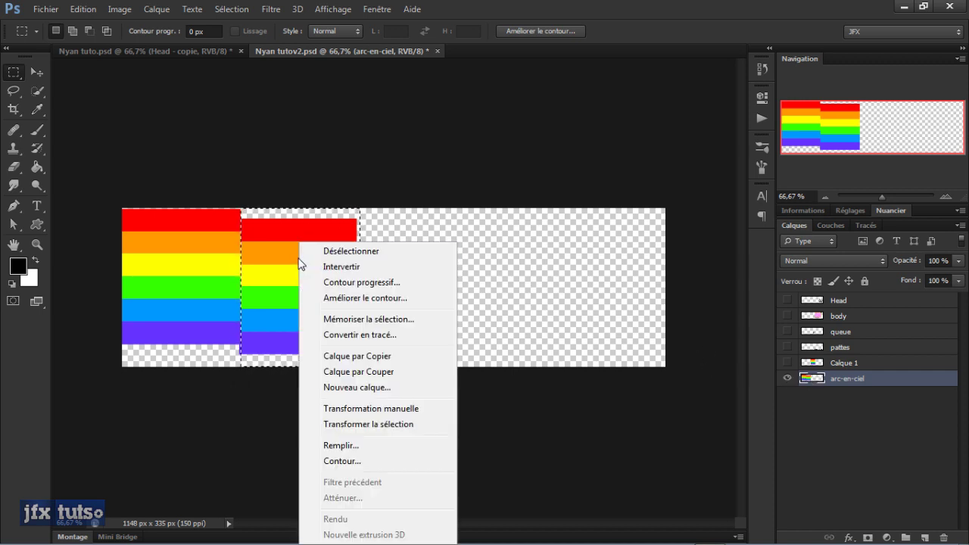
{"action": "left_click", "coordinate": [381, 376]}
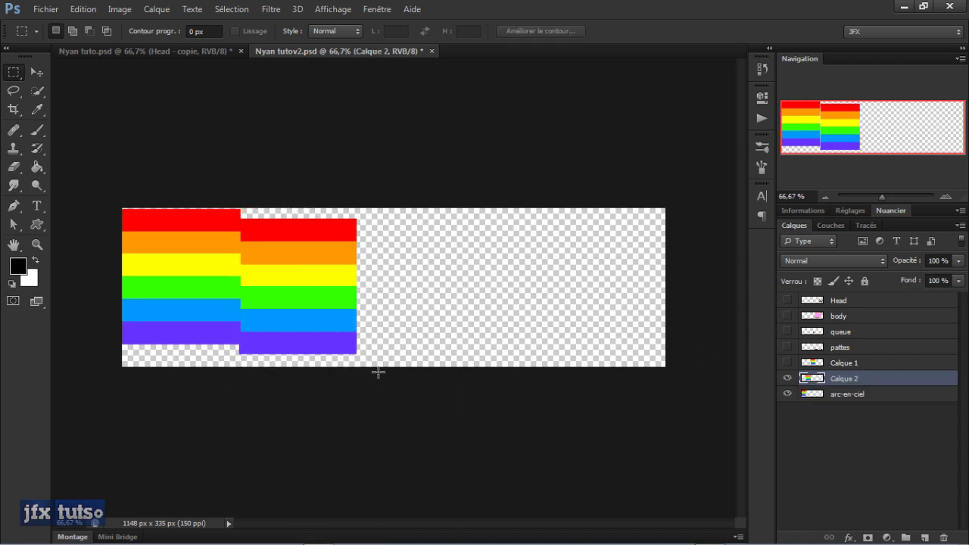
- Try to erase the stray purple strip beneath the first rainbow section on arc-en-ciel, with the middle section's layer hidden for inspection
{"action": "left_click", "coordinate": [787, 378]}
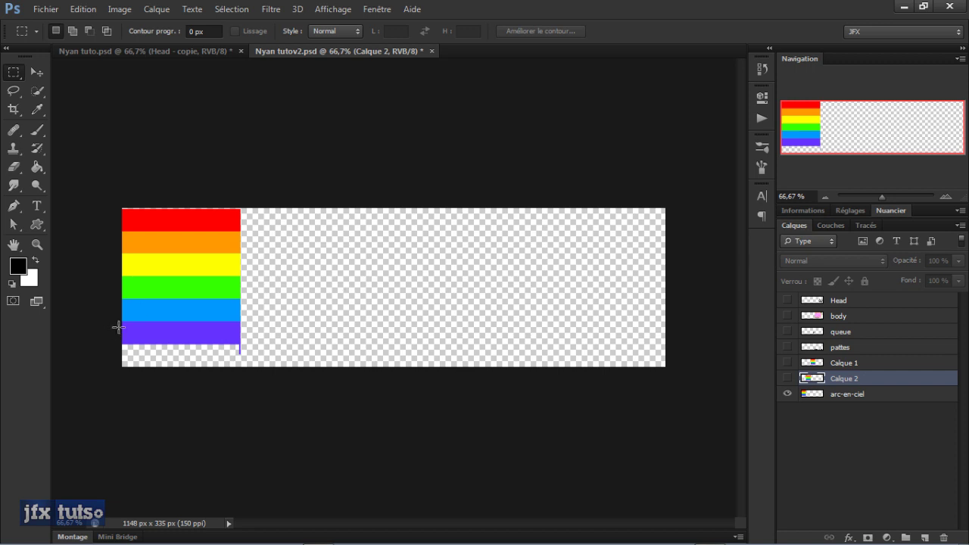
{"action": "left_click", "coordinate": [812, 396]}
{"action": "scroll", "coordinate": [179, 391], "scroll_direction": "up", "scroll_amount": 3}
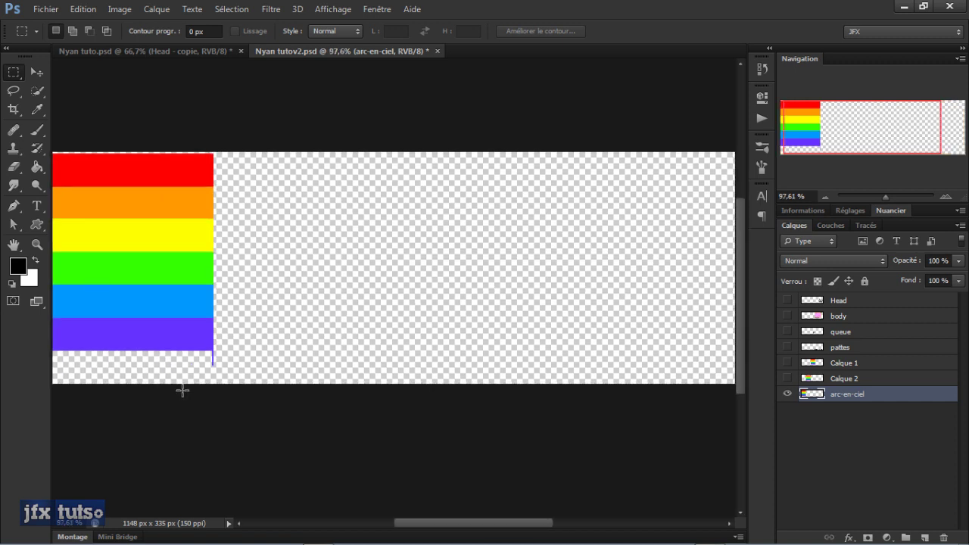
{"action": "scroll", "coordinate": [181, 391], "scroll_direction": "up", "scroll_amount": 1}
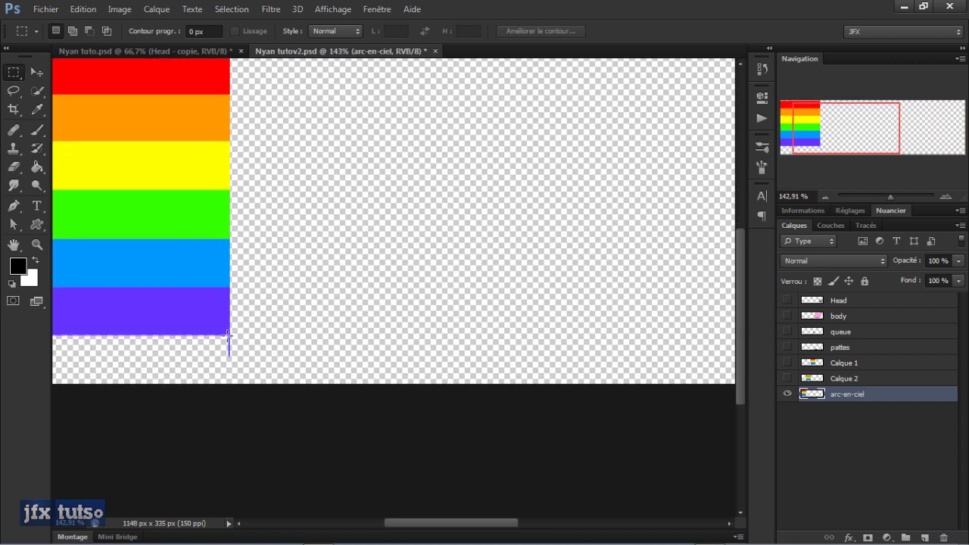
{"action": "left_click", "coordinate": [787, 378]}
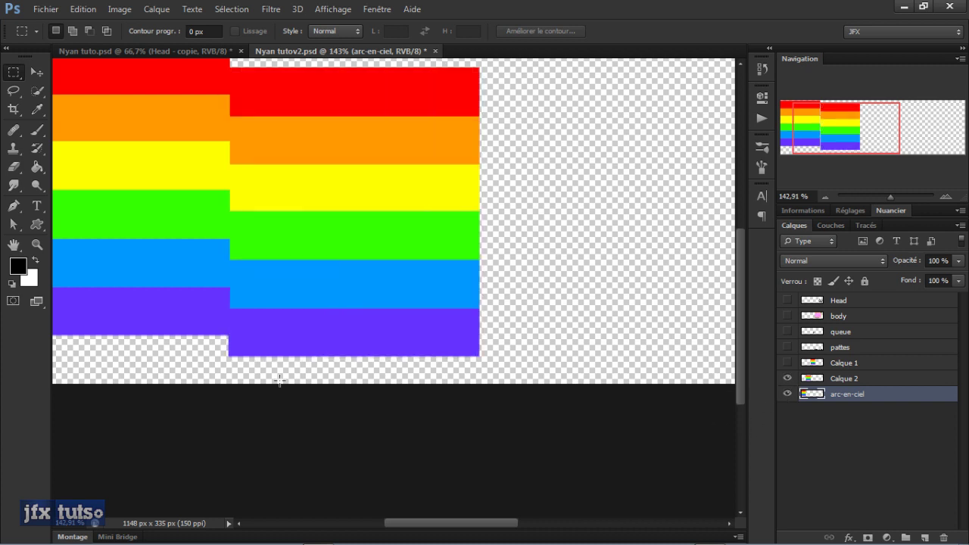
{"action": "left_click_drag", "start_coordinate": [222, 335], "coordinate": [249, 359]}
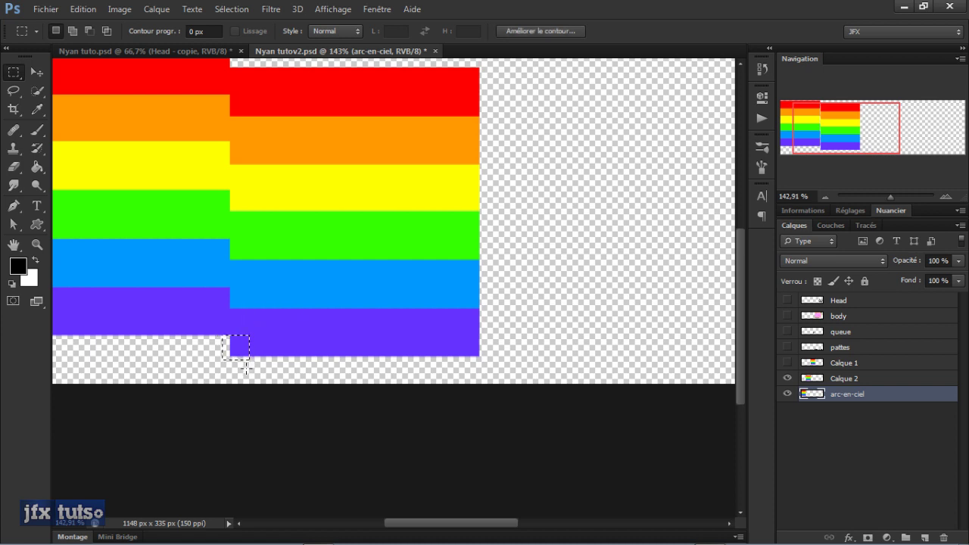
{"action": "left_click", "coordinate": [276, 367]}
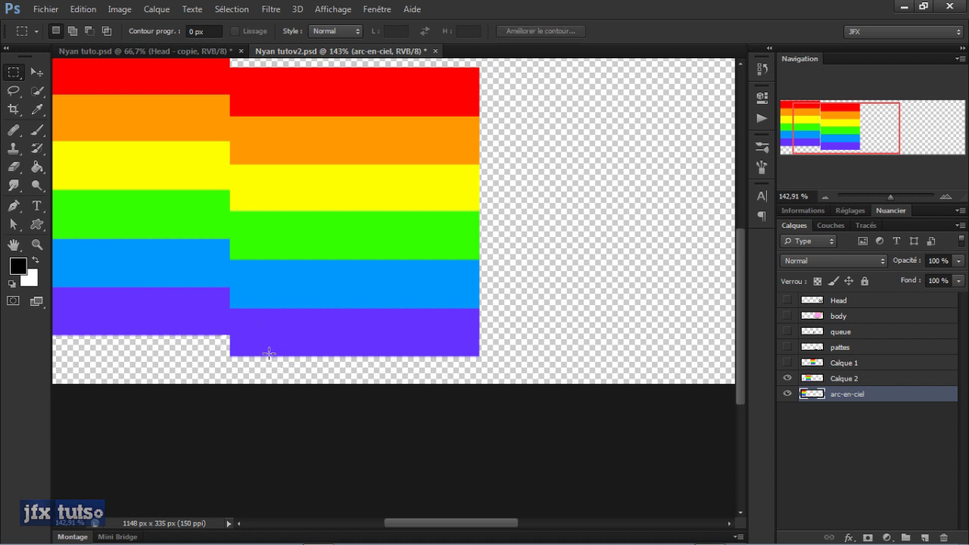
- Undo the strip cleanup and the cutting of the middle rainbow section to its own layer
{"action": "key", "text": "ctrl+z"}
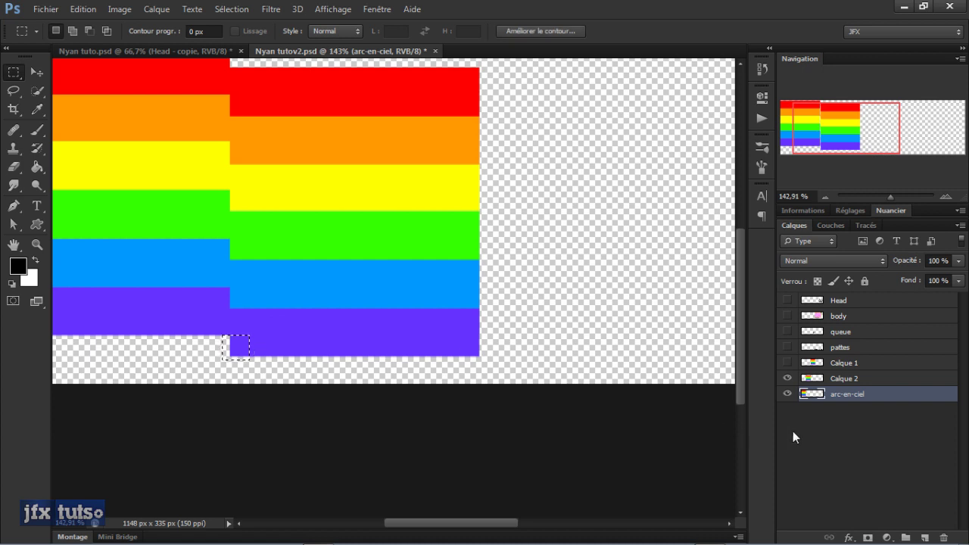
{"action": "key", "text": "ctrl+alt+z"}
{"action": "key", "text": "ctrl+alt+z"}
{"action": "key", "text": "ctrl+alt+z"}
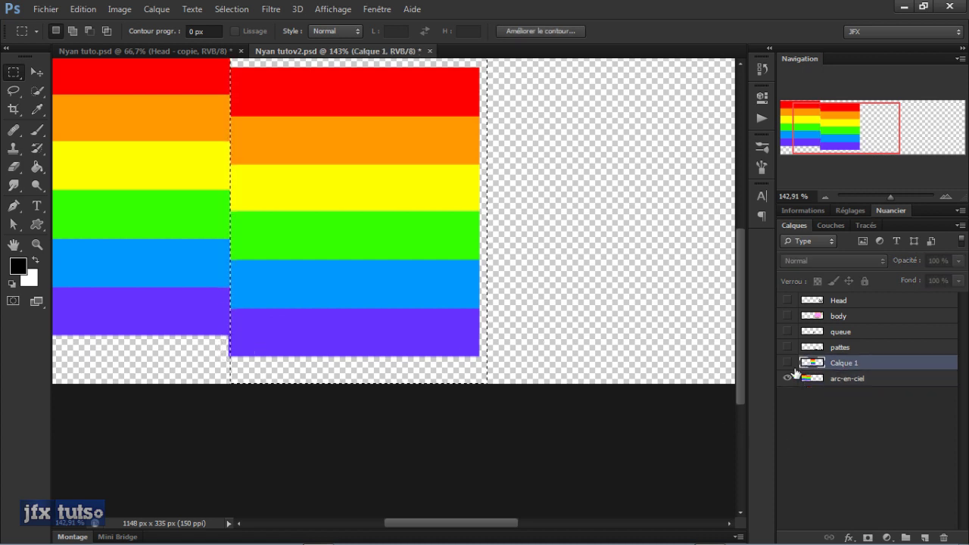
- Make arc-en-ciel active, clear the selection, show the rulers and place a vertical guide where the first and middle rainbow sections meet
{"action": "left_click", "coordinate": [815, 383]}
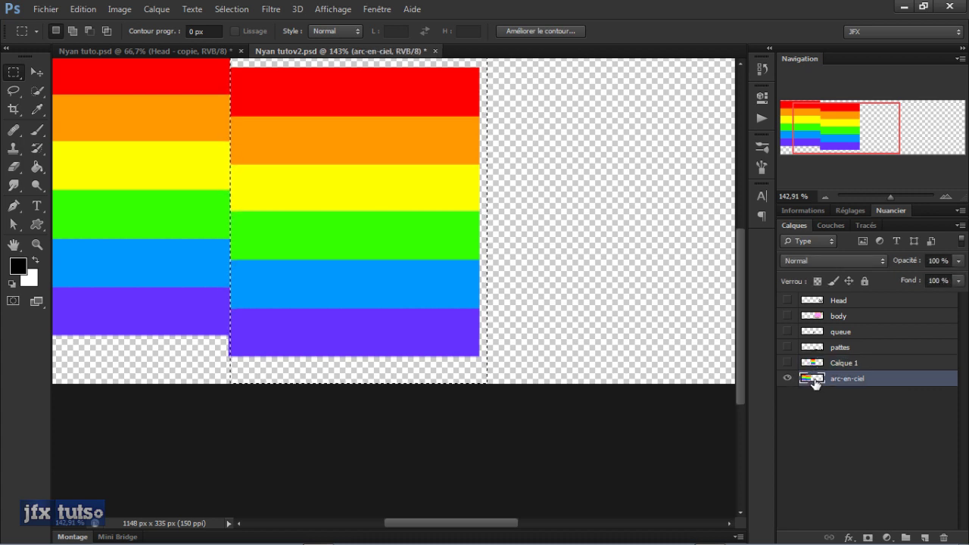
{"action": "left_click", "coordinate": [426, 280]}
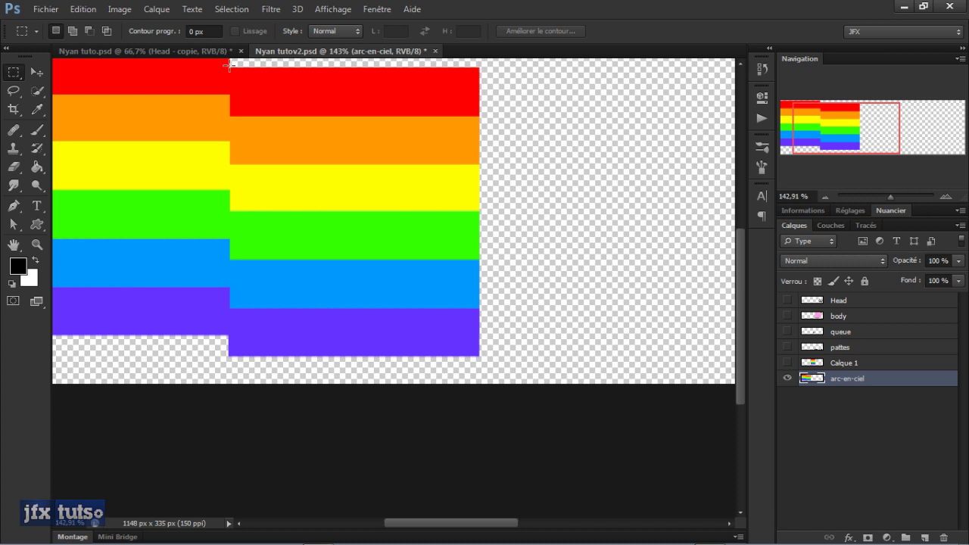
{"action": "left_click_drag", "start_coordinate": [230, 67], "coordinate": [243, 233]}
{"action": "left_click", "coordinate": [247, 135]}
{"action": "scroll", "coordinate": [246, 148], "scroll_direction": "up", "scroll_amount": 3}
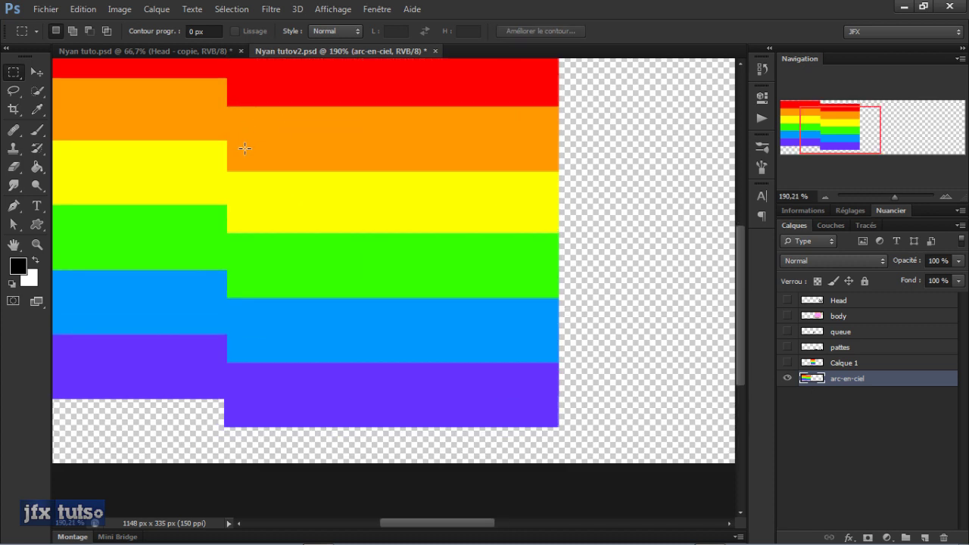
{"action": "scroll", "coordinate": [244, 148], "scroll_direction": "down", "scroll_amount": 4}
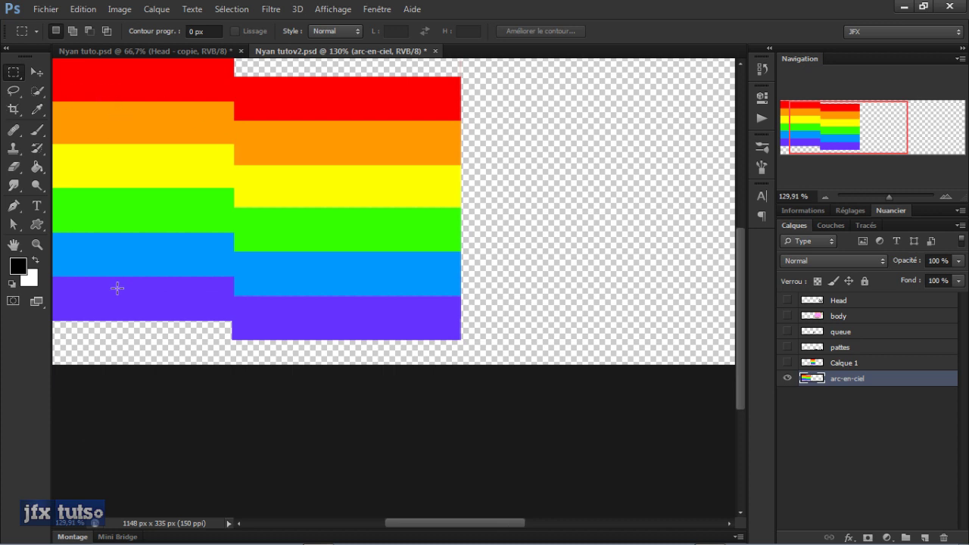
{"action": "key", "text": "ctrl+r"}
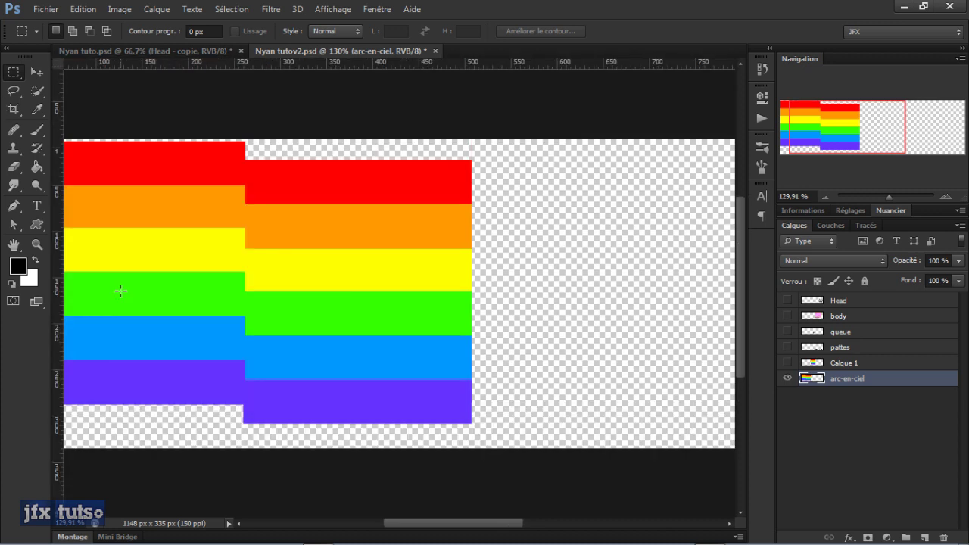
{"action": "key", "text": "v"}
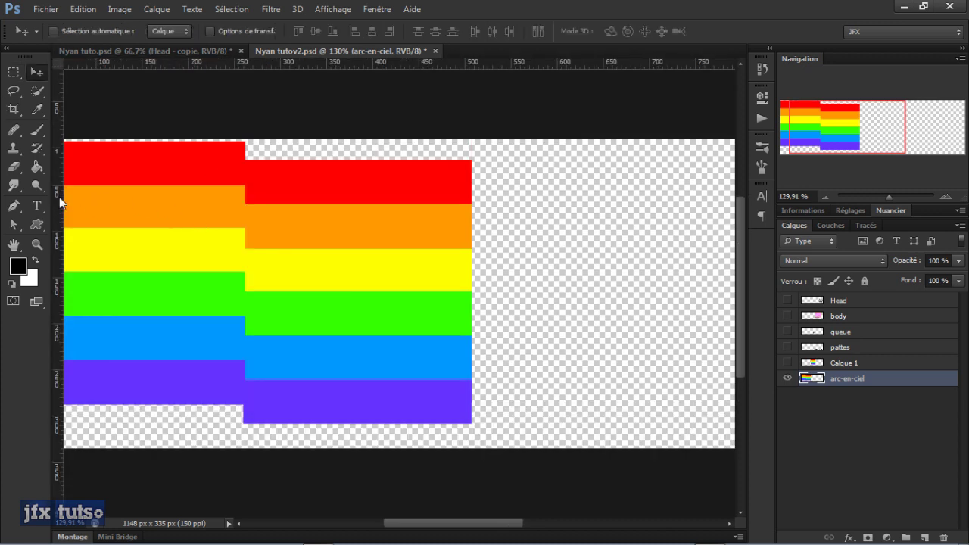
{"action": "left_click_drag", "start_coordinate": [59, 197], "coordinate": [245, 207]}
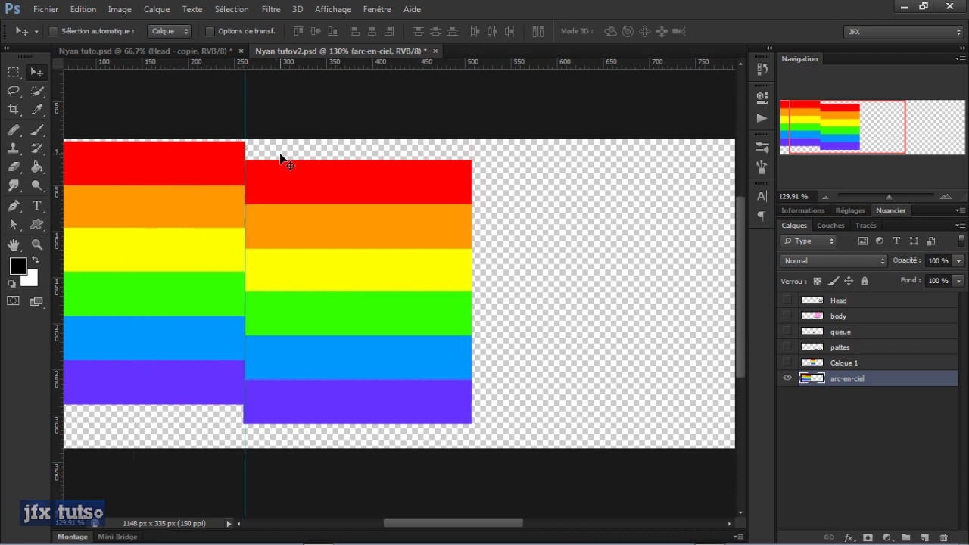
- Try rectangular selections along the guide across the middle rainbow section and clear them
{"action": "key", "text": "m"}
{"action": "left_click_drag", "start_coordinate": [242, 299], "coordinate": [275, 473]}
{"action": "key", "text": "ctrl+d"}
{"action": "left_click_drag", "start_coordinate": [246, 139], "coordinate": [363, 447]}
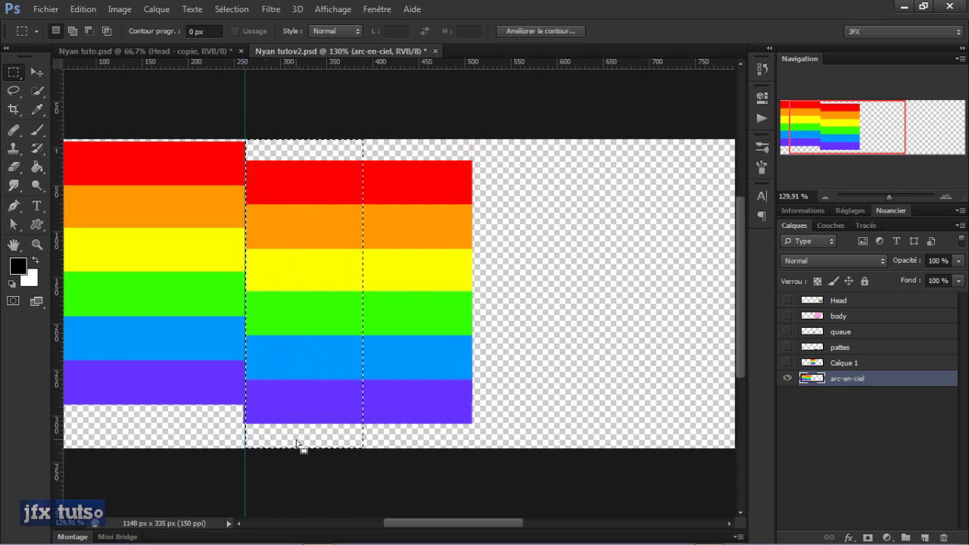
{"action": "key", "text": "ctrl+d"}
- Try the guide at the protruding edge of the purple stripe and return it to the boundary between the two sections
{"action": "key", "text": "v"}
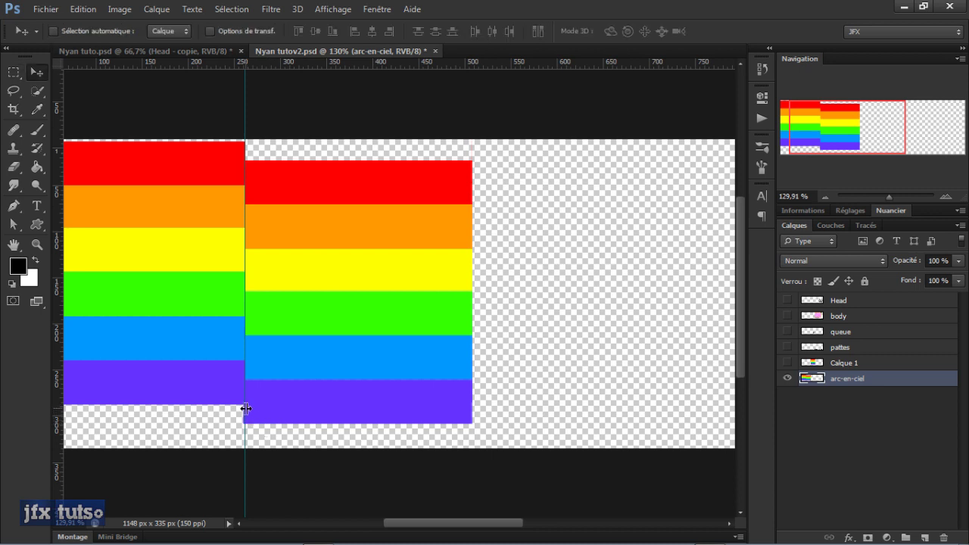
{"action": "left_click_drag", "start_coordinate": [244, 410], "coordinate": [242, 409]}
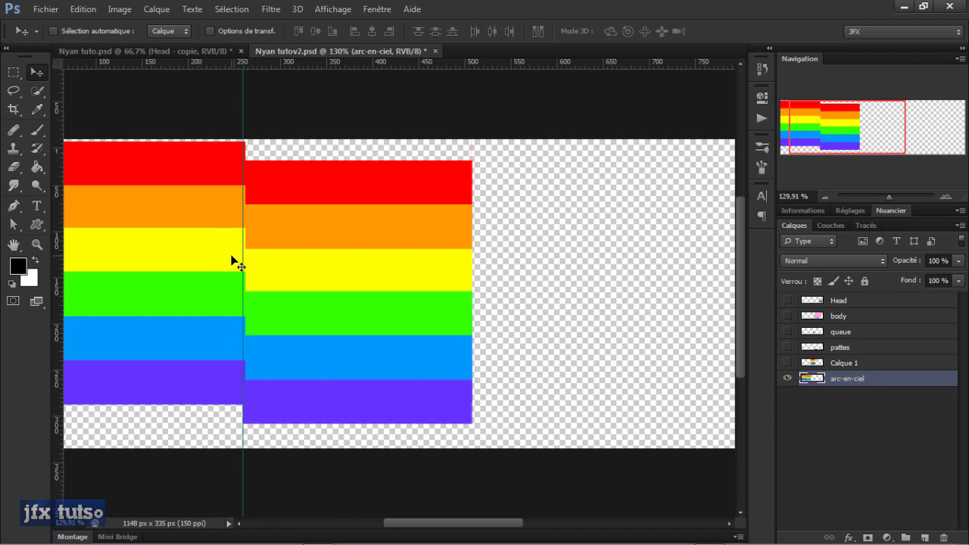
{"action": "left_click_drag", "start_coordinate": [244, 235], "coordinate": [245, 235]}
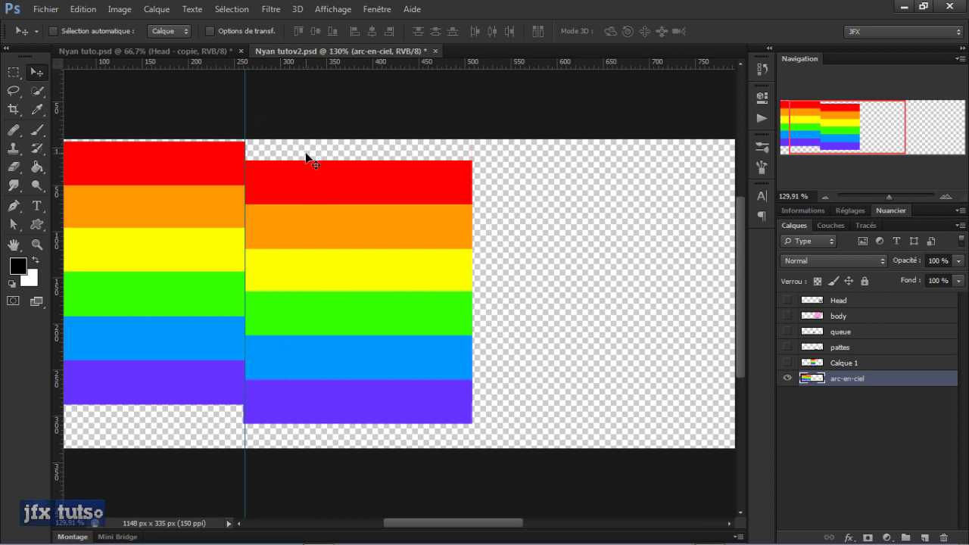
- Select the middle rainbow section on arc-en-ciel from the guide to beyond its far edge and cut it to a new layer
{"action": "key", "text": "m"}
{"action": "left_click_drag", "start_coordinate": [245, 121], "coordinate": [504, 464]}
{"action": "right_click", "coordinate": [398, 316]}
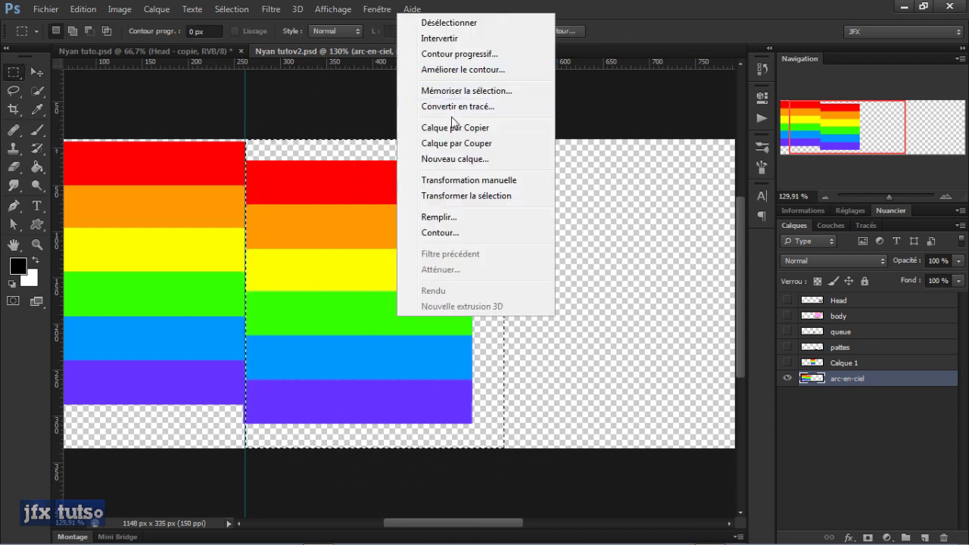
{"action": "left_click", "coordinate": [455, 144]}
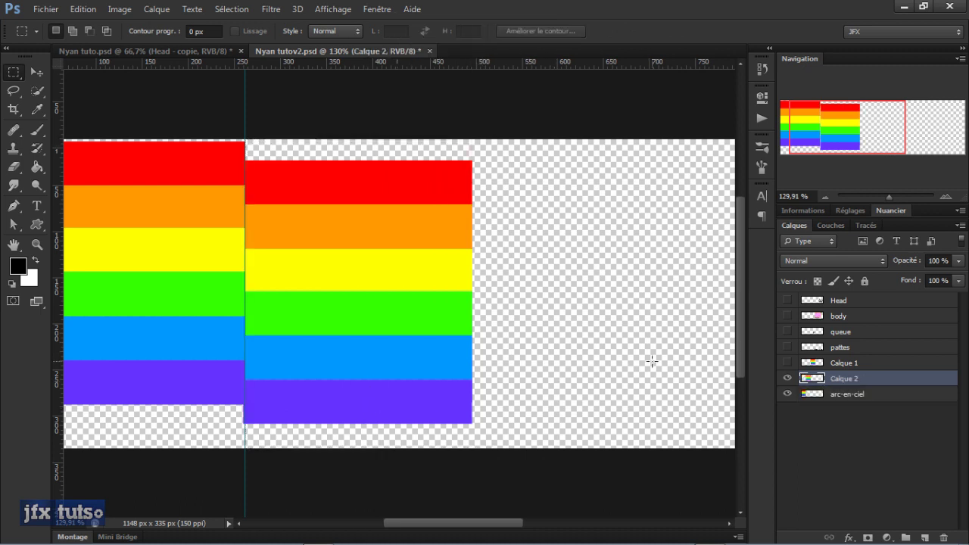
- Erase the stray purple strip beneath the first rainbow section on arc-en-ciel and leave both cut section layers visible
{"action": "left_click", "coordinate": [787, 380]}
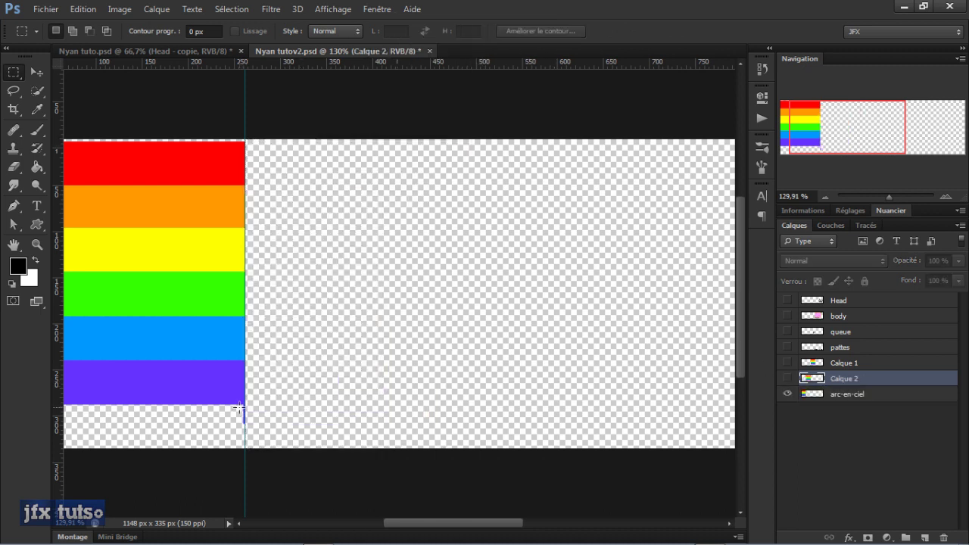
{"action": "left_click_drag", "start_coordinate": [241, 408], "coordinate": [265, 442]}
{"action": "left_click", "coordinate": [826, 394]}
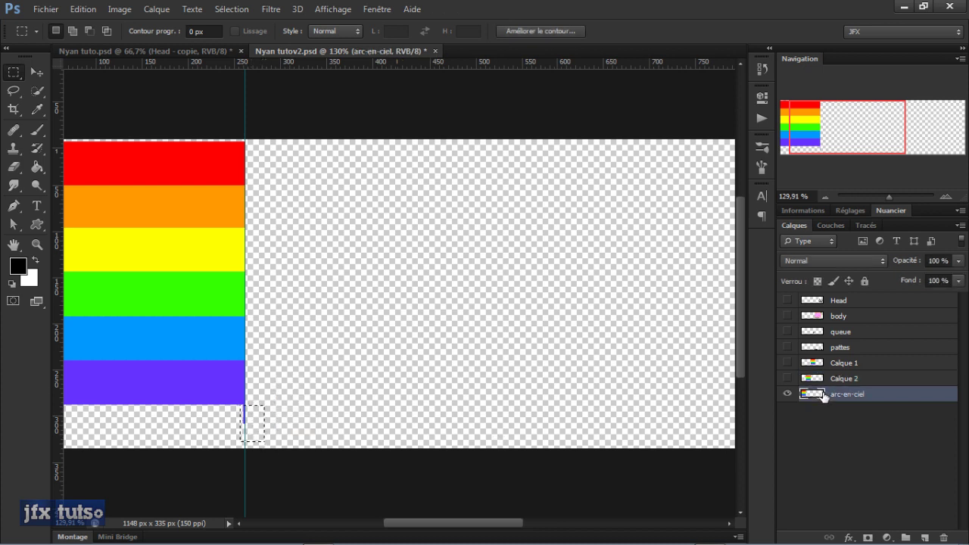
{"action": "key", "text": "ctrl+d"}
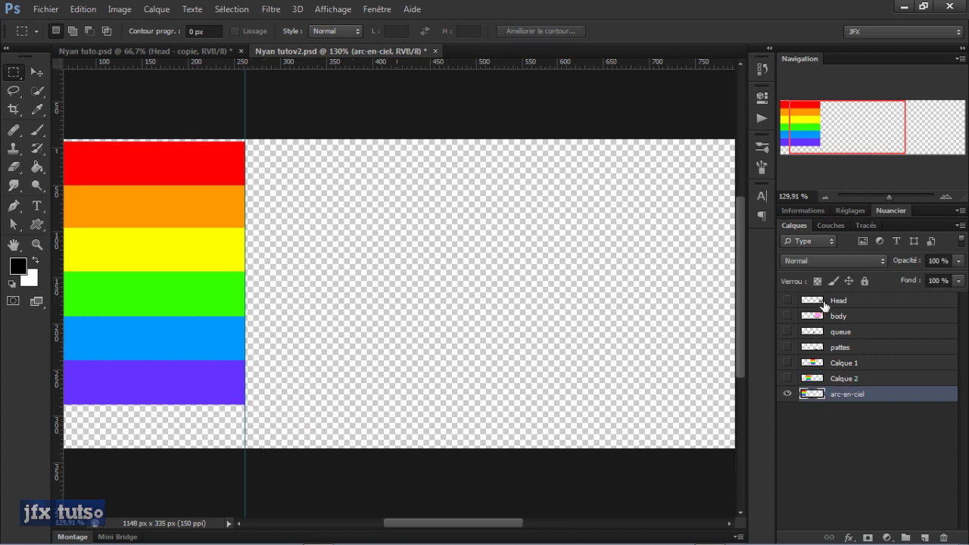
{"action": "left_click", "coordinate": [787, 378]}
{"action": "left_click", "coordinate": [788, 363]}
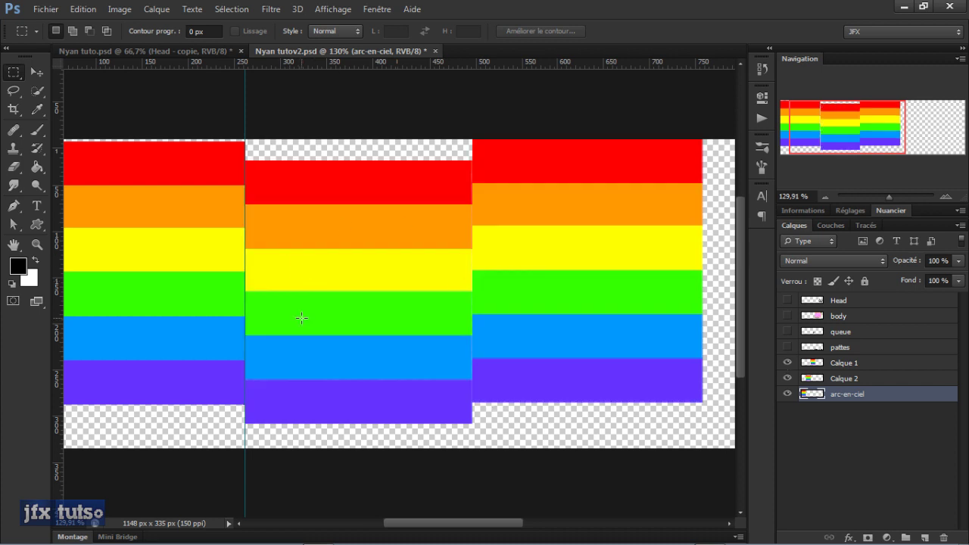
- Rename the Calque 1 layer as c1
{"action": "key", "text": "v"}
{"action": "scroll", "coordinate": [304, 264], "scroll_direction": "down", "scroll_amount": 3}
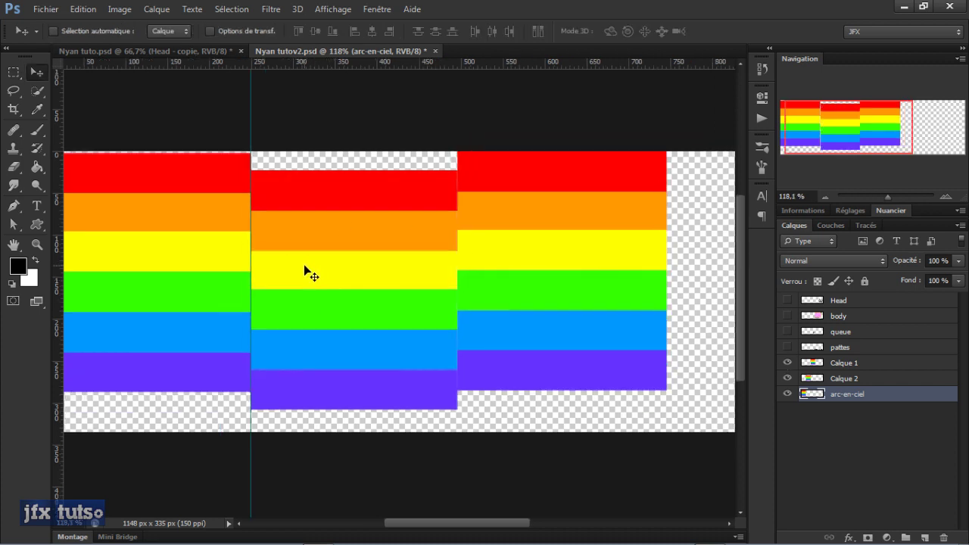
{"action": "left_click", "coordinate": [848, 364]}
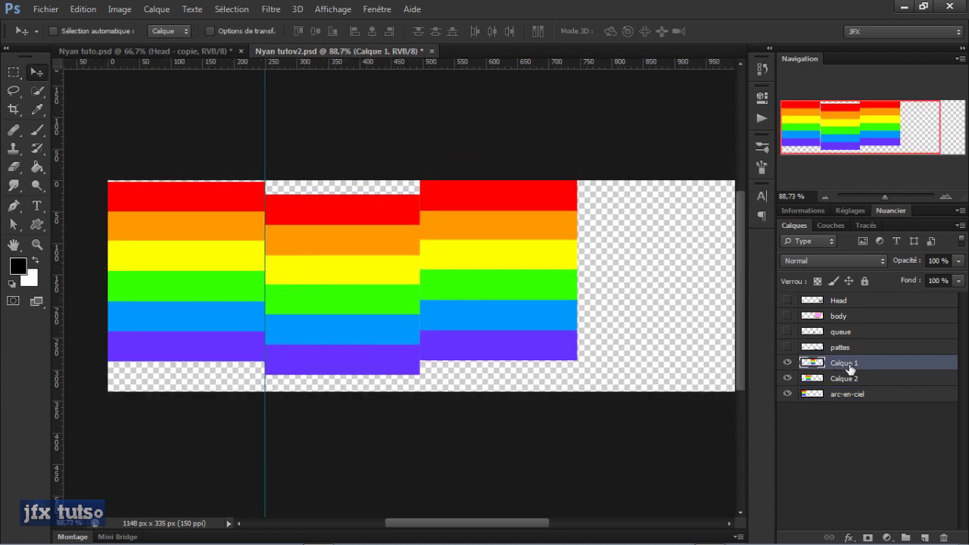
{"action": "double_click", "coordinate": [848, 364]}
{"action": "type", "text": "c1"}
{"action": "key", "text": "Return"}
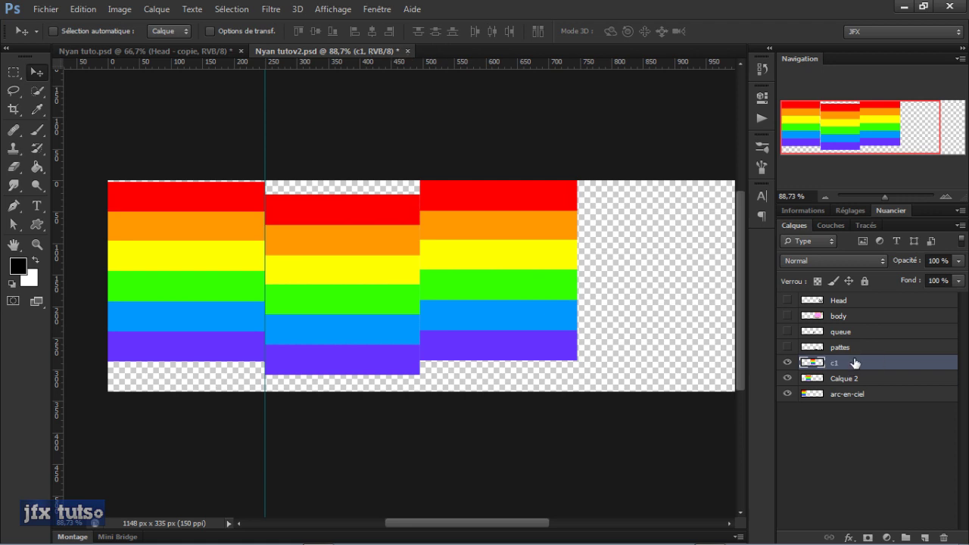
- Rename the Calque 2 layer as c2 and the arc-en-ciel layer as c3
{"action": "left_click", "coordinate": [847, 385]}
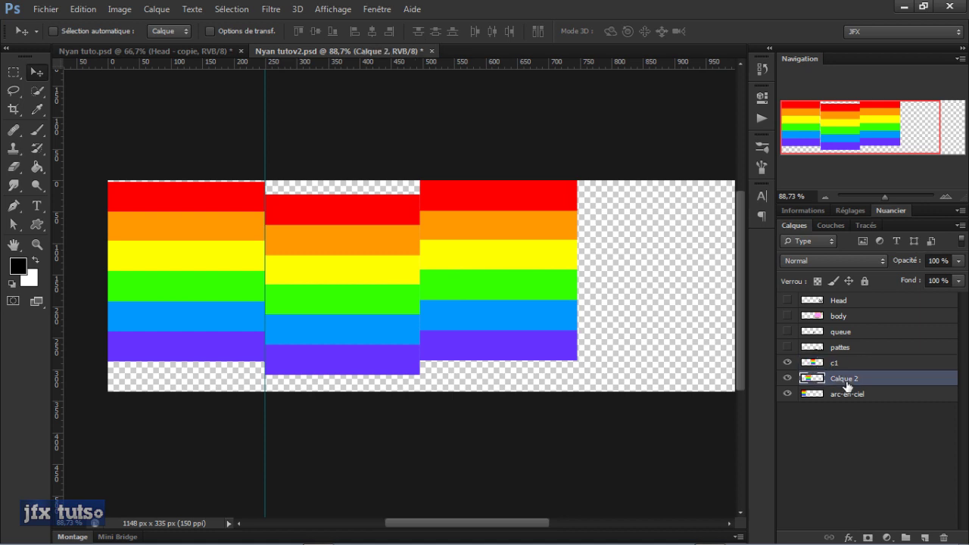
{"action": "double_click", "coordinate": [846, 379]}
{"action": "type", "text": "c2"}
{"action": "key", "text": "Tab"}
{"action": "type", "text": "c"}
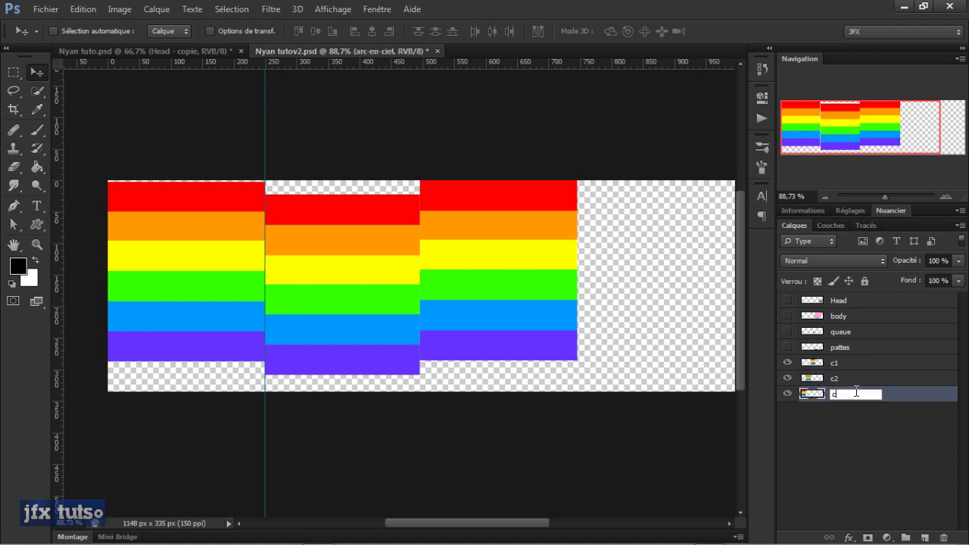
{"action": "type", "text": "3"}
{"action": "key", "text": "Return"}
- Make the Head, body, queue and pattes layers visible again and select the Head layer
{"action": "left_click_drag", "start_coordinate": [787, 300], "coordinate": [787, 350]}
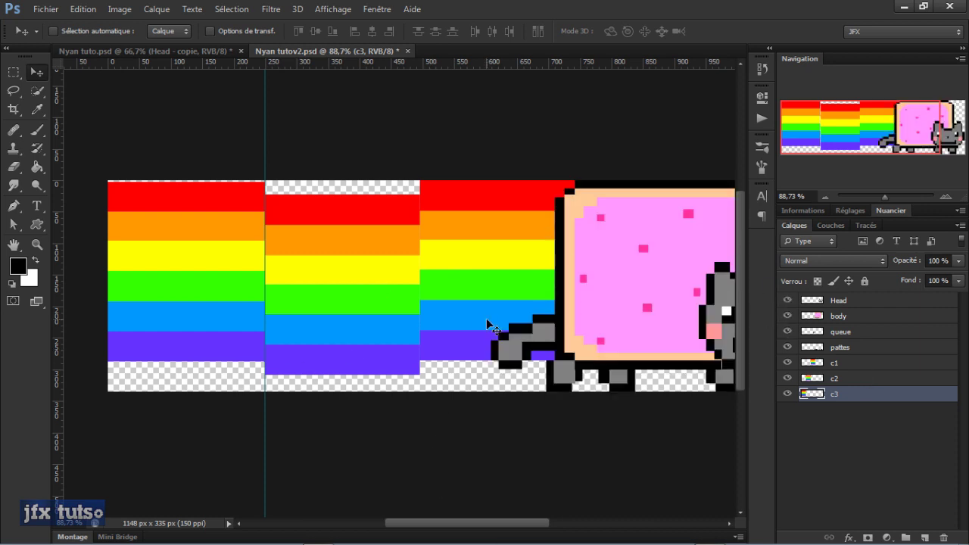
{"action": "scroll", "coordinate": [487, 320], "scroll_direction": "down", "scroll_amount": 2}
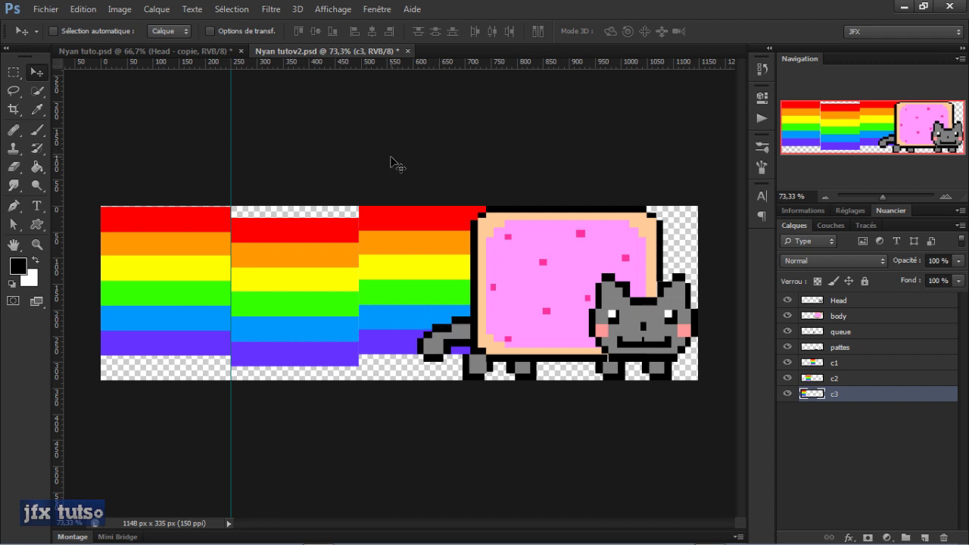
{"action": "left_click", "coordinate": [835, 302]}
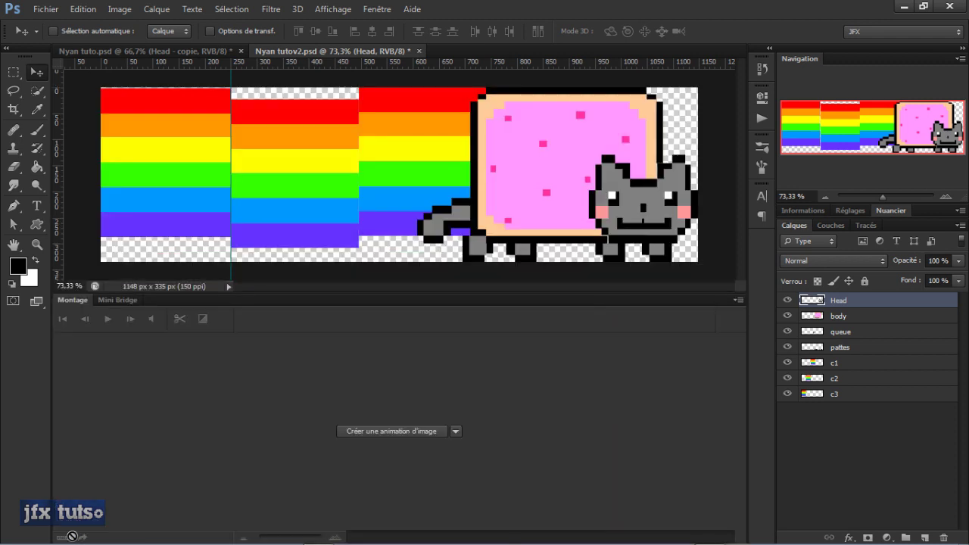
- Create a frame animation, convert it to a video timeline, and widen the time scale so the five-second clips are readable
{"action": "left_click", "coordinate": [73, 537]}
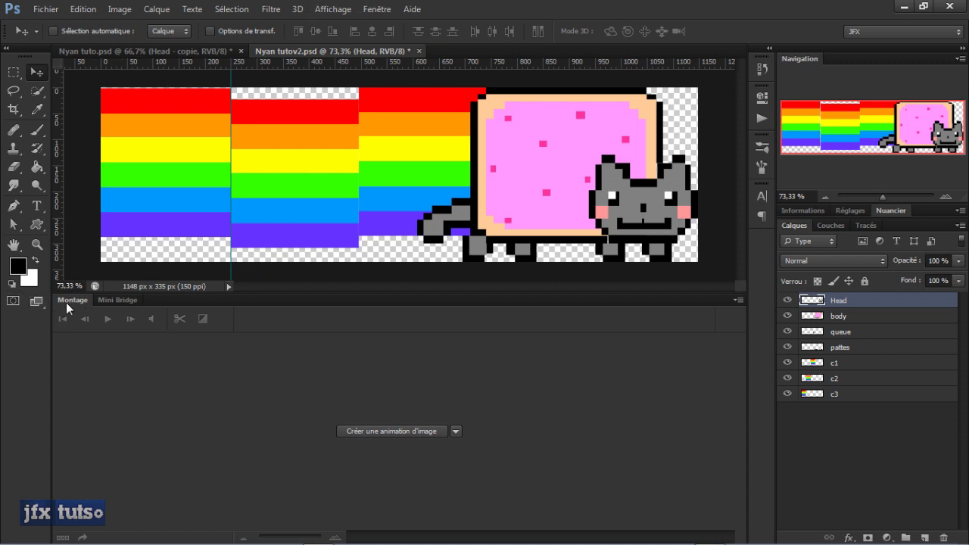
{"action": "left_click", "coordinate": [403, 441]}
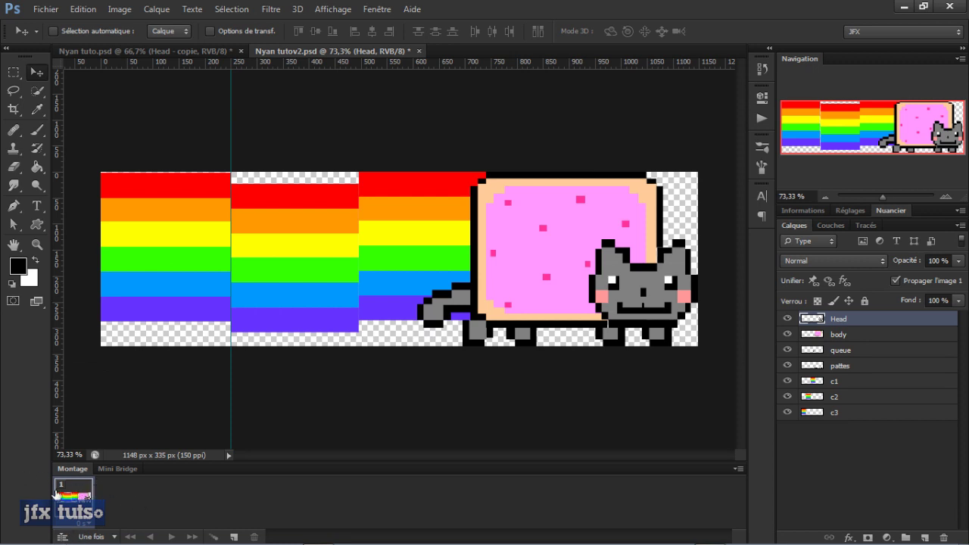
{"action": "left_click", "coordinate": [64, 538]}
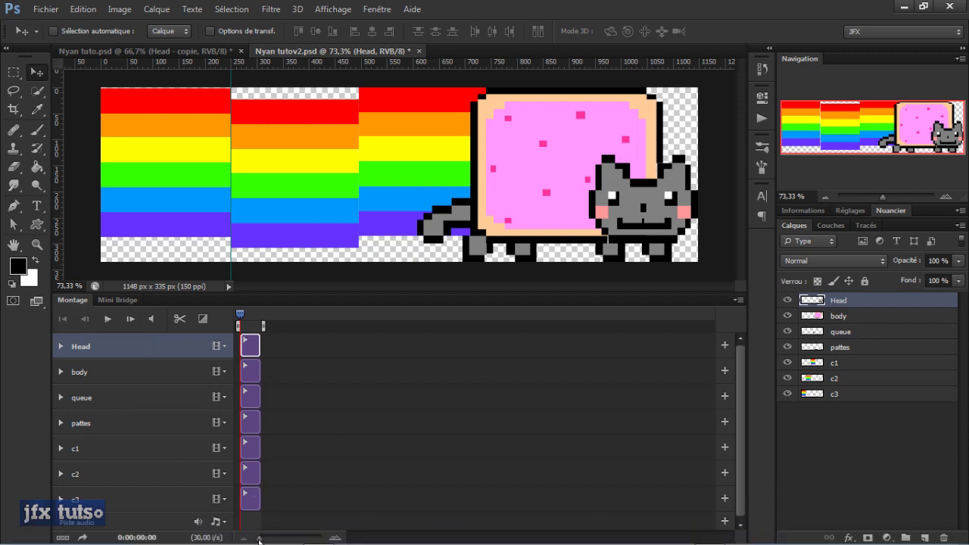
{"action": "left_click_drag", "start_coordinate": [259, 540], "coordinate": [276, 540]}
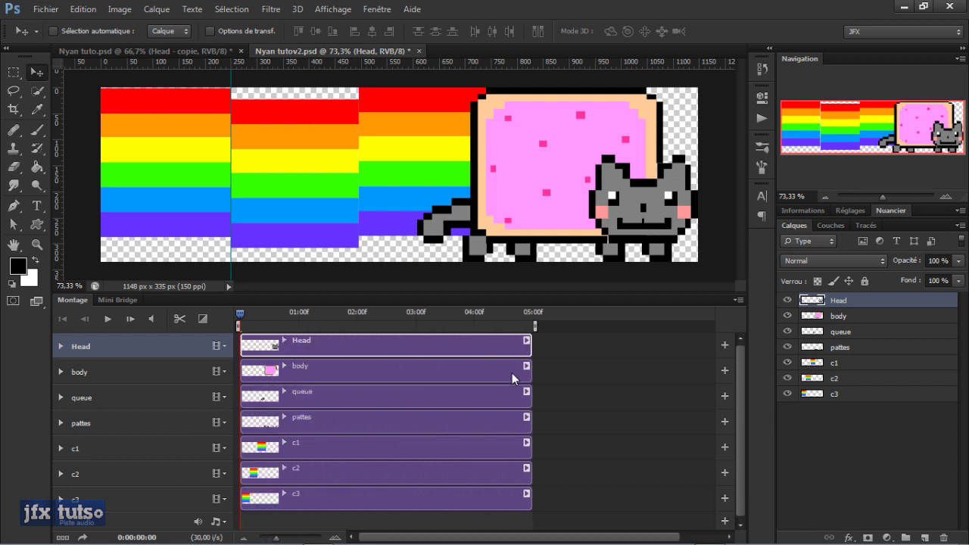
{"action": "left_click_drag", "start_coordinate": [533, 313], "coordinate": [481, 314]}
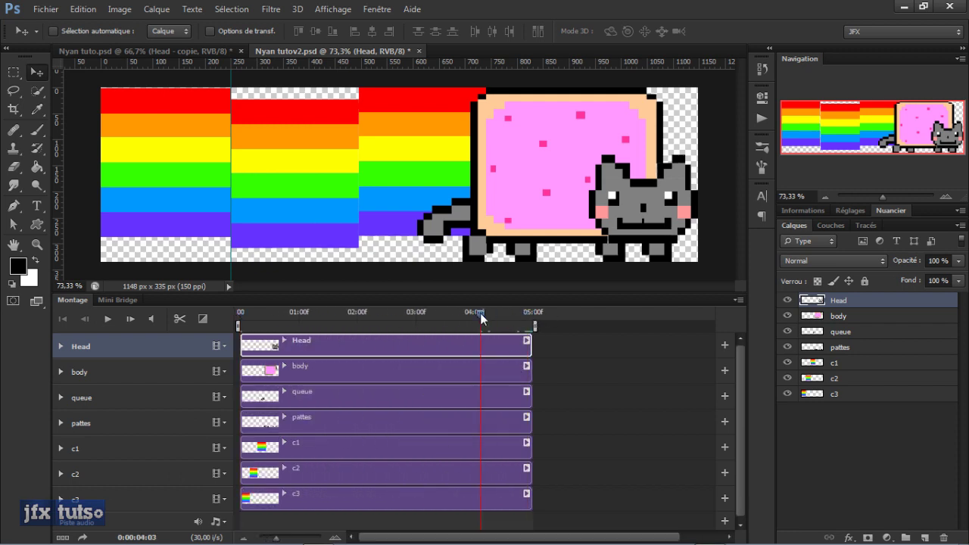
{"action": "left_click_drag", "start_coordinate": [282, 312], "coordinate": [224, 314]}
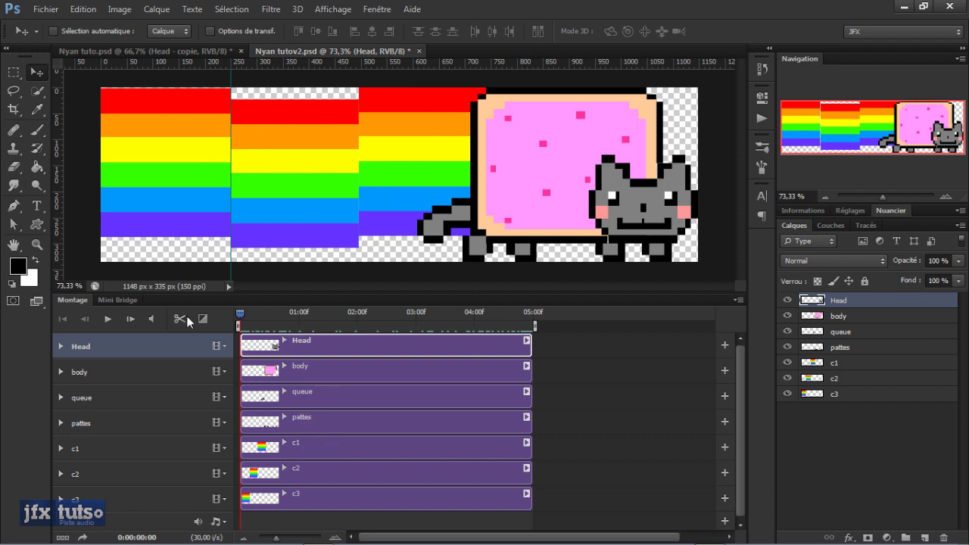
- Nudge c3 up two steps to level it with the c1 section and set its first Position keyframe at the timeline start
{"action": "left_click", "coordinate": [263, 499]}
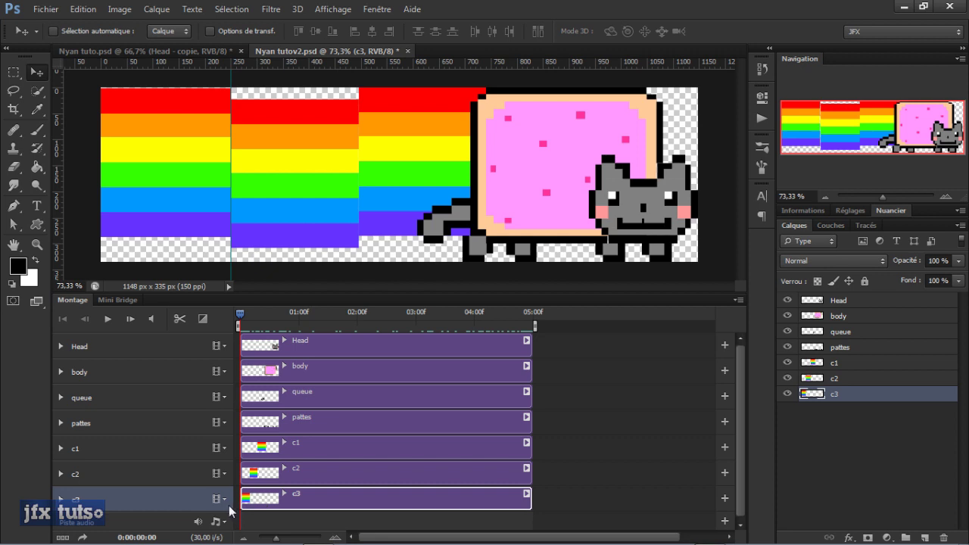
{"action": "scroll", "coordinate": [383, 475], "scroll_direction": "down", "scroll_amount": 1}
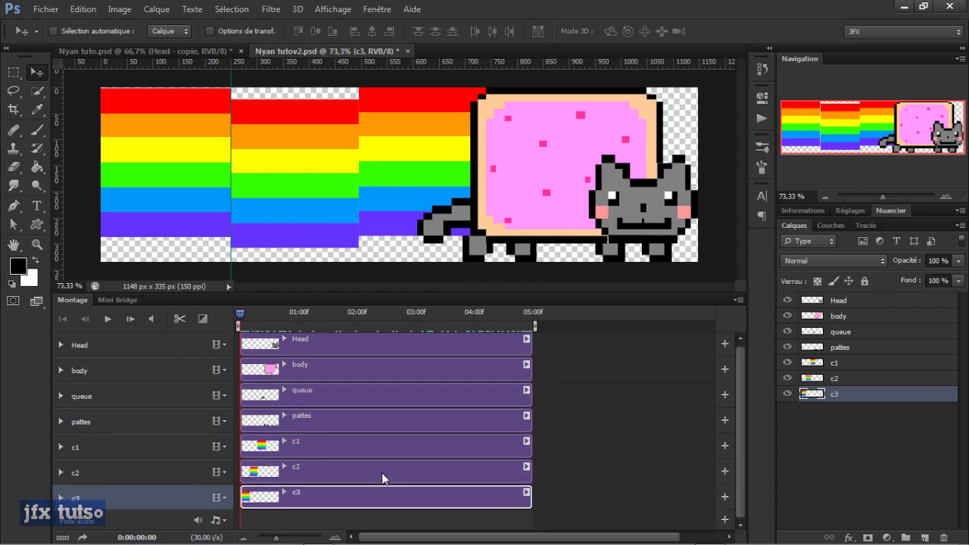
{"action": "left_click", "coordinate": [61, 498]}
{"action": "scroll", "coordinate": [345, 463], "scroll_direction": "down", "scroll_amount": 3}
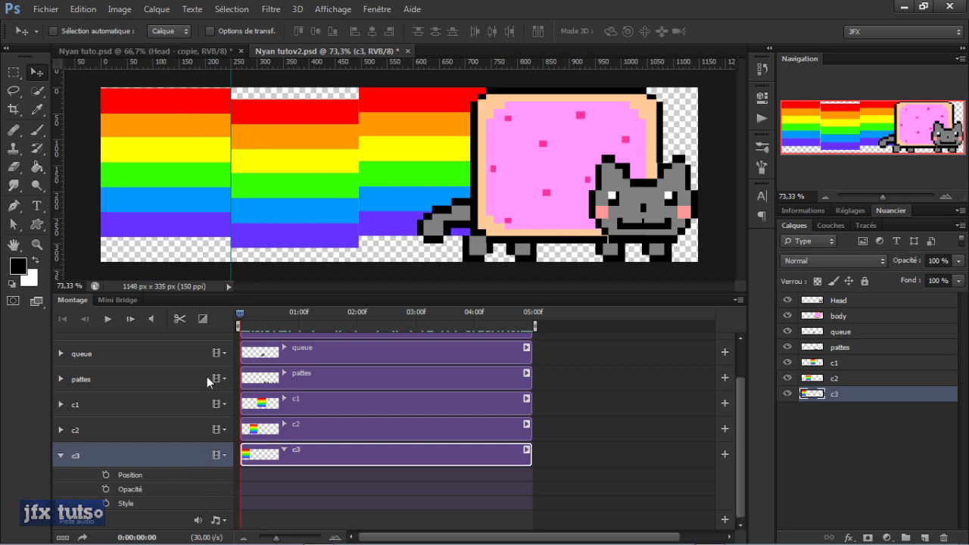
{"action": "key", "text": "Up"}
{"action": "key", "text": "Up"}
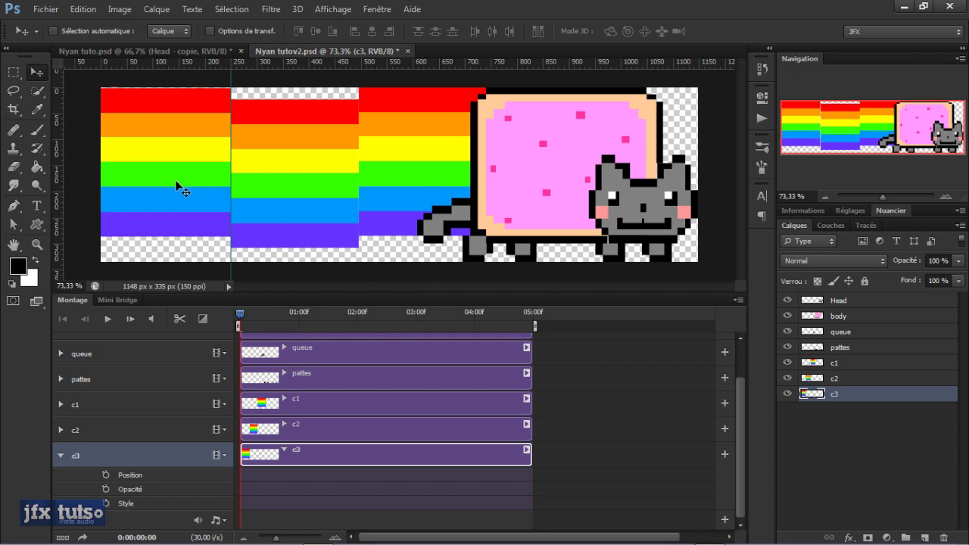
{"action": "left_click", "coordinate": [106, 475]}
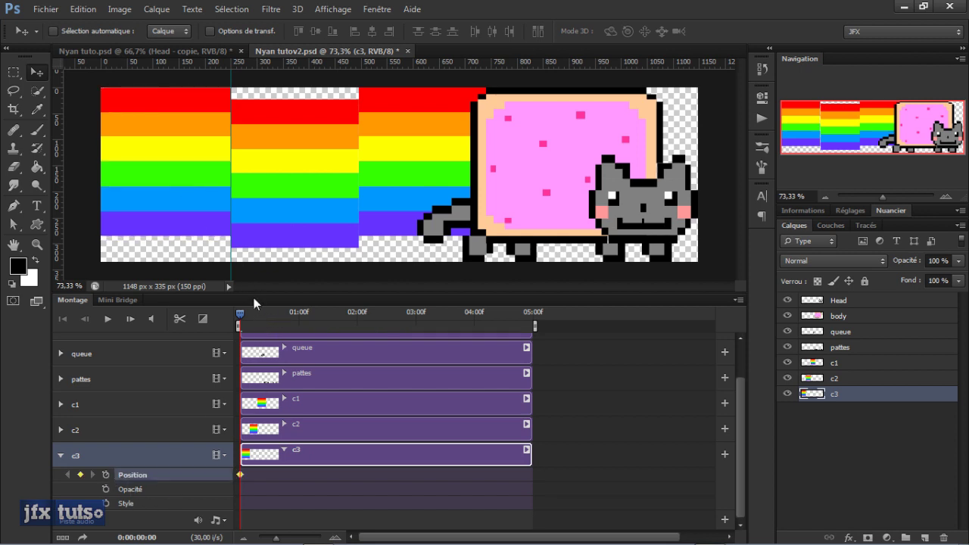
- Add a Position keyframe for c3 at 01:00 and lower the section until it lines up with c2
{"action": "left_click_drag", "start_coordinate": [239, 314], "coordinate": [302, 317]}
{"action": "left_click", "coordinate": [80, 474]}
{"action": "key", "text": "Down"}
{"action": "key", "text": "Down"}
{"action": "key", "text": "Down"}
{"action": "key", "text": "Down"}
{"action": "key", "text": "Down"}
{"action": "key", "text": "Down"}
{"action": "key", "text": "Down"}
{"action": "key", "text": "Down"}
{"action": "key", "text": "Down"}
{"action": "key", "text": "Down"}
{"action": "key", "text": "Down"}
{"action": "key", "text": "Down"}
{"action": "key", "text": "Down"}
{"action": "key", "text": "Down"}
{"action": "key", "text": "Down"}
{"action": "key", "text": "Down"}
{"action": "key", "text": "Down"}
{"action": "key", "text": "Down"}
{"action": "key", "text": "Down"}
{"action": "key", "text": "Down"}
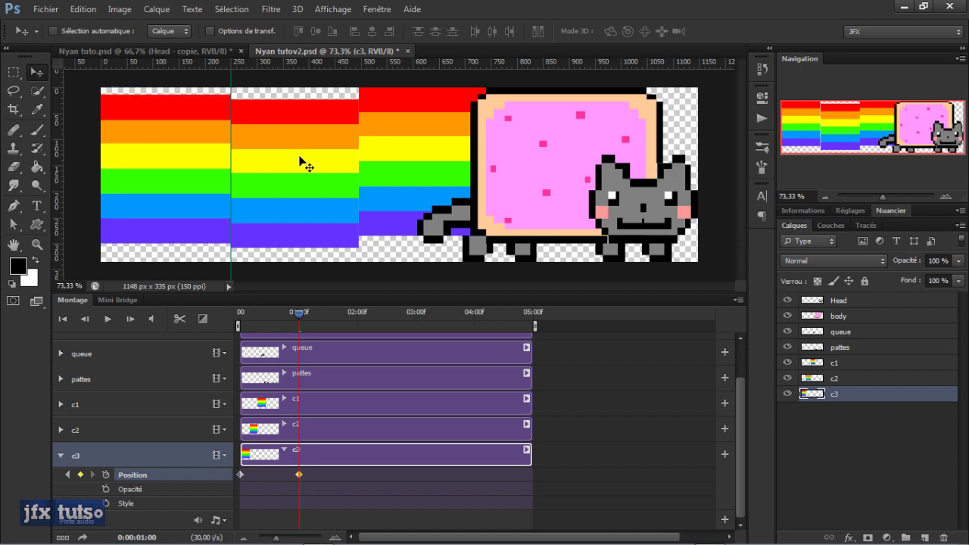
{"action": "key", "text": "Down"}
{"action": "key", "text": "Down"}
{"action": "key", "text": "Down"}
{"action": "key", "text": "Down"}
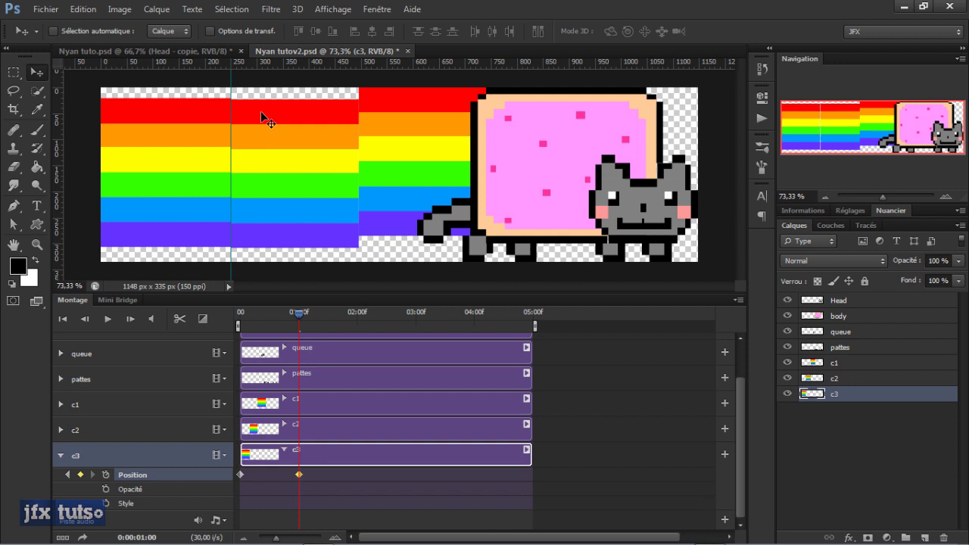
{"action": "key", "text": "Down"}
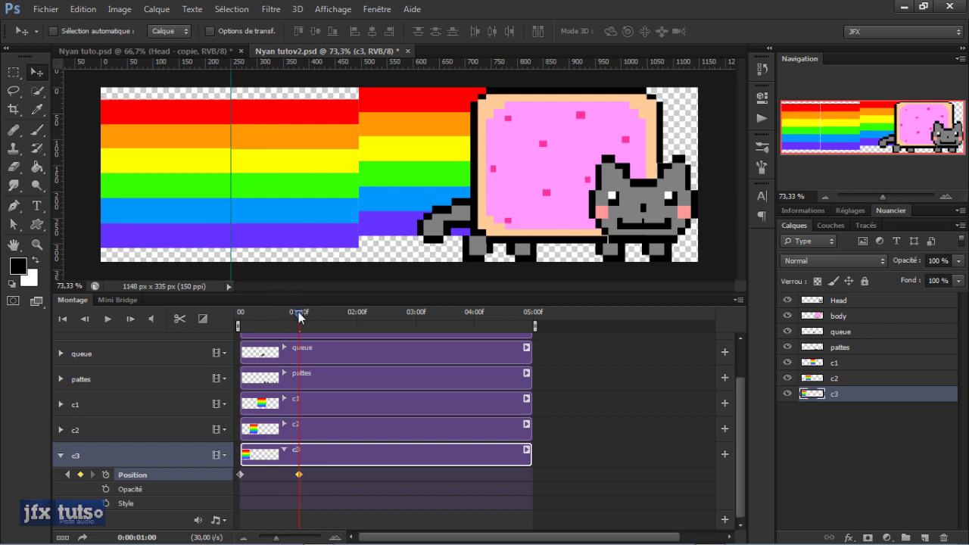
- Keyframe c3 at 02:00 by raising the section until it is level with c1
{"action": "left_click_drag", "start_coordinate": [298, 312], "coordinate": [360, 317]}
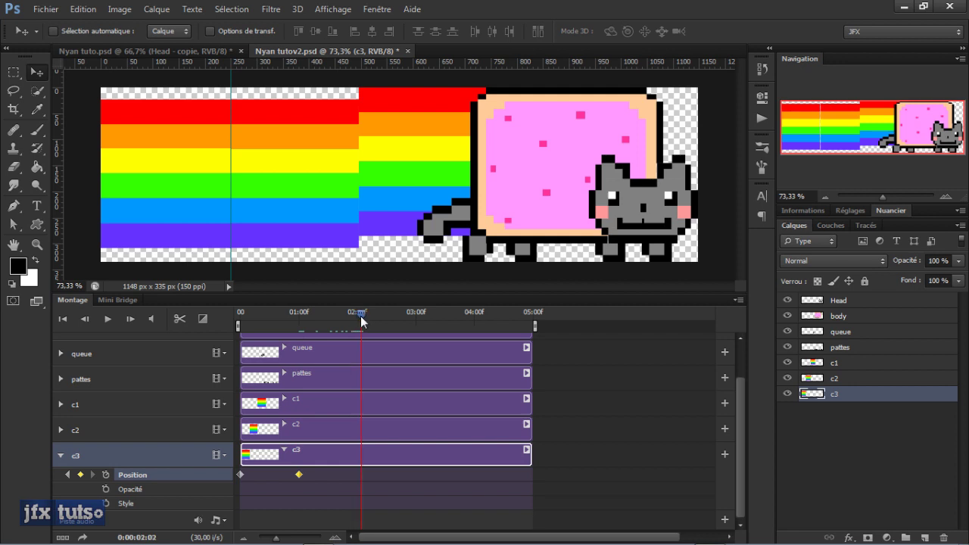
{"action": "key", "text": "Up"}
{"action": "key", "text": "Up"}
{"action": "key", "text": "Up"}
{"action": "key", "text": "Up"}
{"action": "key", "text": "Up"}
{"action": "key", "text": "Up"}
{"action": "key", "text": "Up"}
{"action": "key", "text": "Up"}
{"action": "key", "text": "Up"}
{"action": "key", "text": "Up"}
{"action": "key", "text": "Up"}
{"action": "key", "text": "Up"}
{"action": "key", "text": "Up"}
{"action": "key", "text": "Up"}
{"action": "key", "text": "Up"}
{"action": "key", "text": "Up"}
{"action": "key", "text": "Up"}
{"action": "key", "text": "Up"}
{"action": "key", "text": "Up"}
{"action": "key", "text": "Up"}
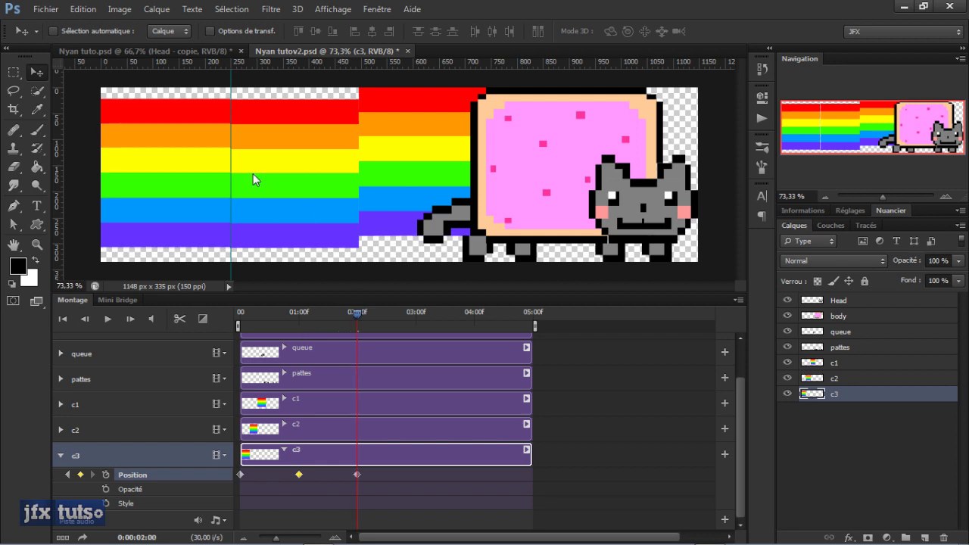
{"action": "key", "text": "Up"}
{"action": "key", "text": "Up"}
{"action": "key", "text": "Up"}
{"action": "key", "text": "Up"}
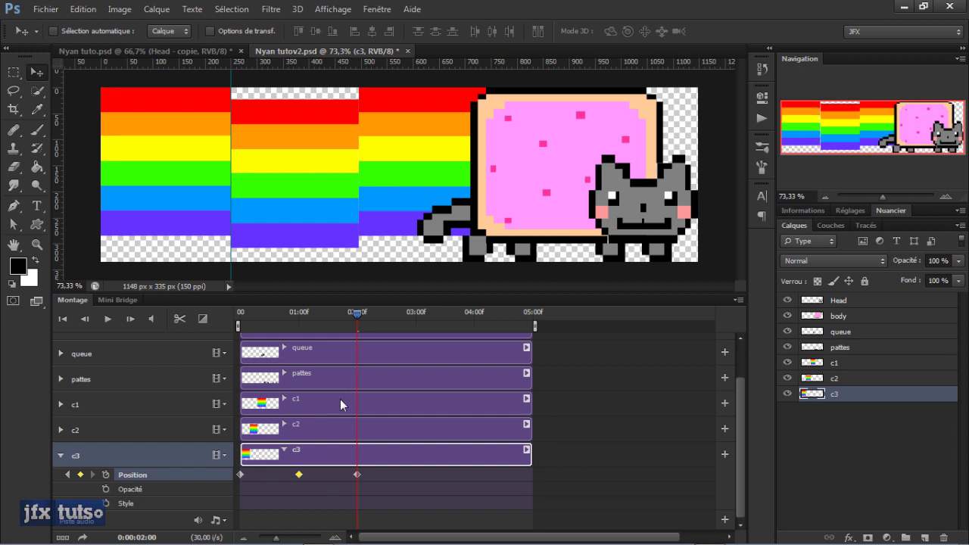
- Keyframe c3 at 03:00 by lowering the section until its stripes line up with c2
{"action": "left_click_drag", "start_coordinate": [360, 313], "coordinate": [408, 323]}
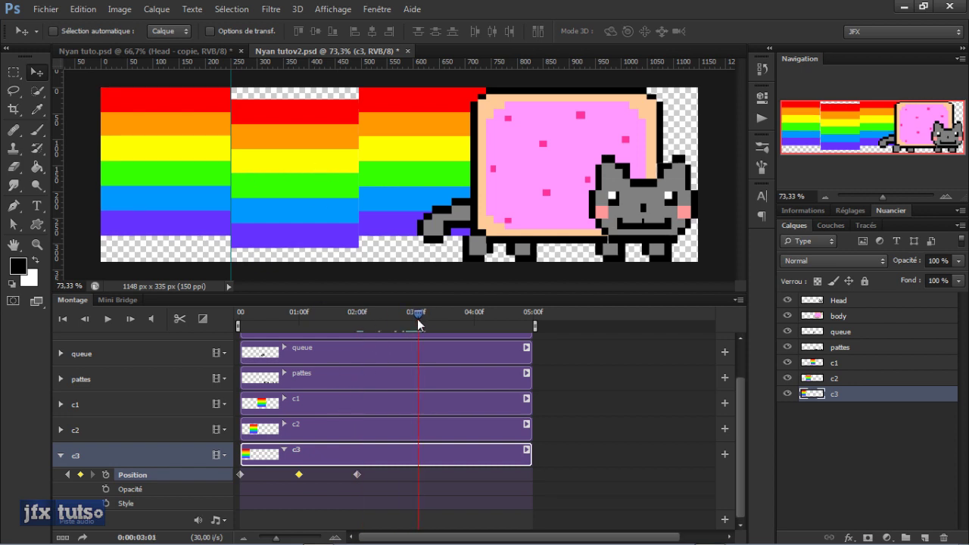
{"action": "key", "text": "Down"}
{"action": "key", "text": "Down"}
{"action": "key", "text": "Down"}
{"action": "key", "text": "Down"}
{"action": "key", "text": "Down"}
{"action": "key", "text": "Down"}
{"action": "key", "text": "Down"}
{"action": "key", "text": "Down"}
{"action": "key", "text": "Down"}
{"action": "key", "text": "Down"}
{"action": "key", "text": "Down"}
{"action": "key", "text": "Down"}
{"action": "key", "text": "Down"}
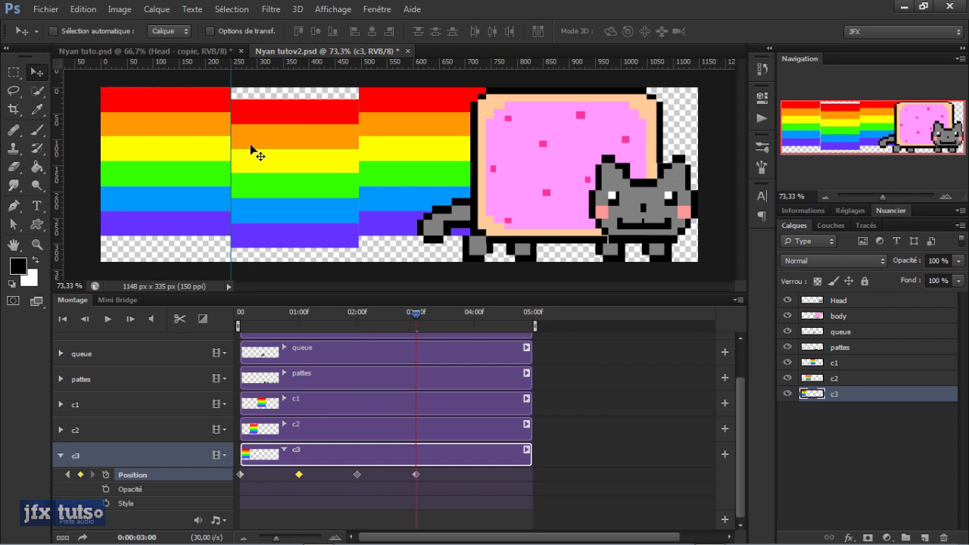
{"action": "key", "text": "Down"}
{"action": "key", "text": "Down"}
{"action": "key", "text": "Down"}
{"action": "key", "text": "Down"}
{"action": "key", "text": "Down"}
{"action": "key", "text": "Down"}
{"action": "key", "text": "Down"}
{"action": "key", "text": "Down"}
{"action": "key", "text": "Down"}
{"action": "key", "text": "Down"}
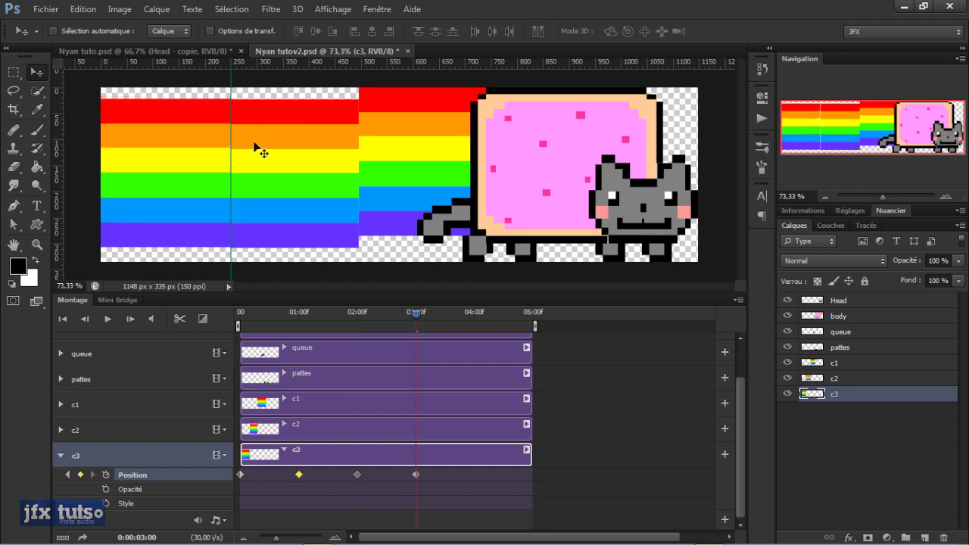
{"action": "left_click", "coordinate": [36, 184]}
{"action": "key", "text": "v"}
{"action": "key", "text": "Down"}
{"action": "key", "text": "Down"}
{"action": "key", "text": "Down"}
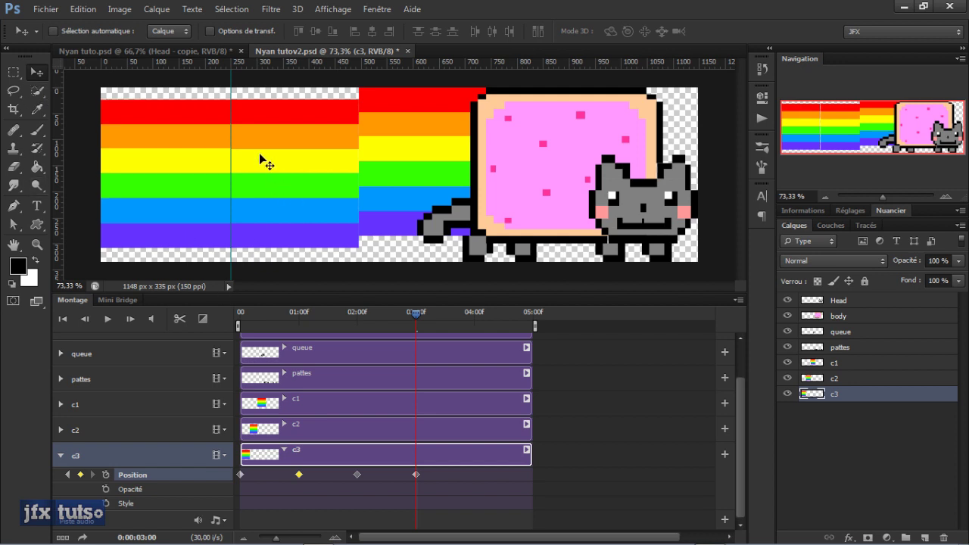
- Keyframe c3 at 03:29 by raising the section back to the level of c1
{"action": "left_click_drag", "start_coordinate": [419, 318], "coordinate": [490, 324]}
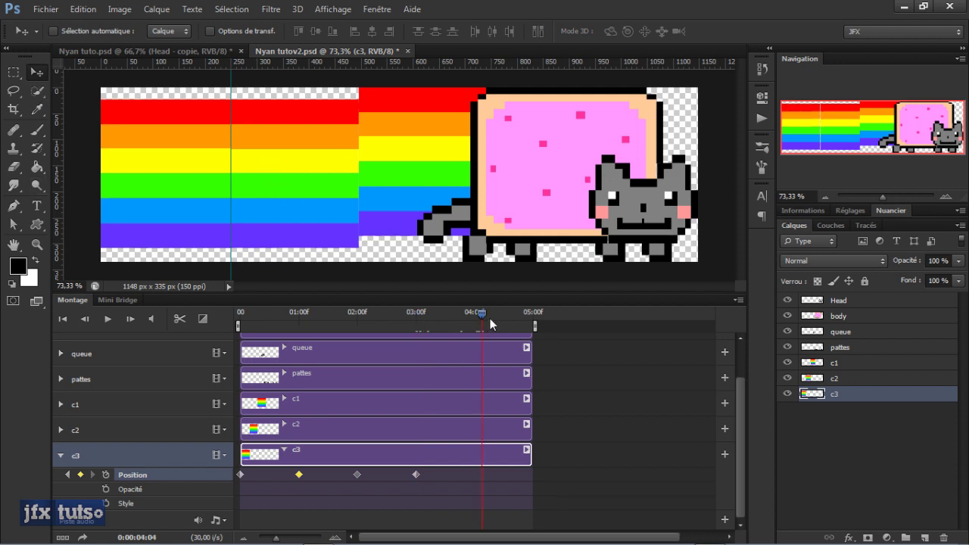
{"action": "key", "text": "Up"}
{"action": "key", "text": "Up"}
{"action": "key", "text": "Up"}
{"action": "key", "text": "Up"}
{"action": "key", "text": "Up"}
{"action": "key", "text": "Up"}
{"action": "key", "text": "Up"}
{"action": "key", "text": "Up"}
{"action": "key", "text": "Up"}
{"action": "key", "text": "Up"}
{"action": "key", "text": "Up"}
{"action": "key", "text": "Up"}
{"action": "key", "text": "Up"}
{"action": "key", "text": "Up"}
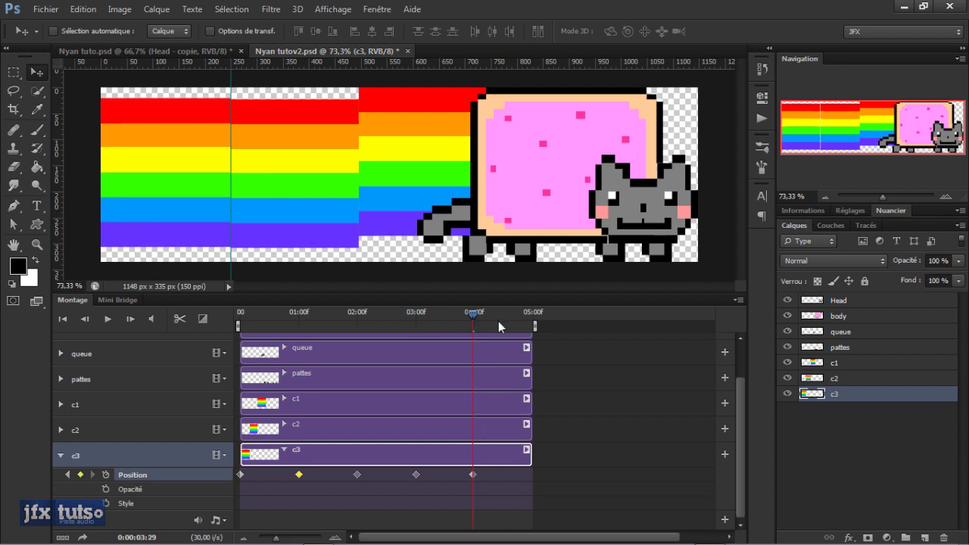
{"action": "key", "text": "Up"}
{"action": "key", "text": "Up"}
{"action": "key", "text": "Up"}
{"action": "key", "text": "Up"}
{"action": "key", "text": "Up"}
{"action": "key", "text": "Up"}
{"action": "key", "text": "Up"}
{"action": "key", "text": "Up"}
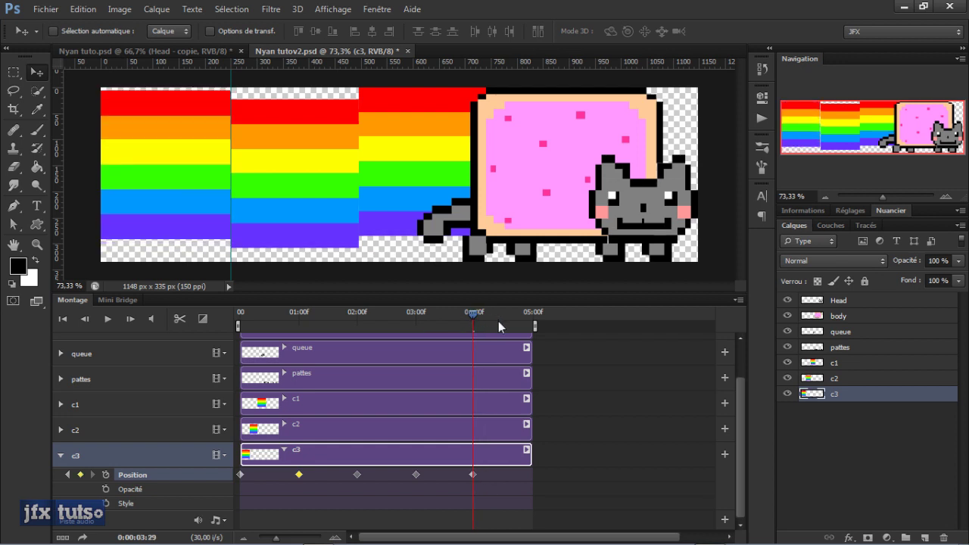
{"action": "key", "text": "Up"}
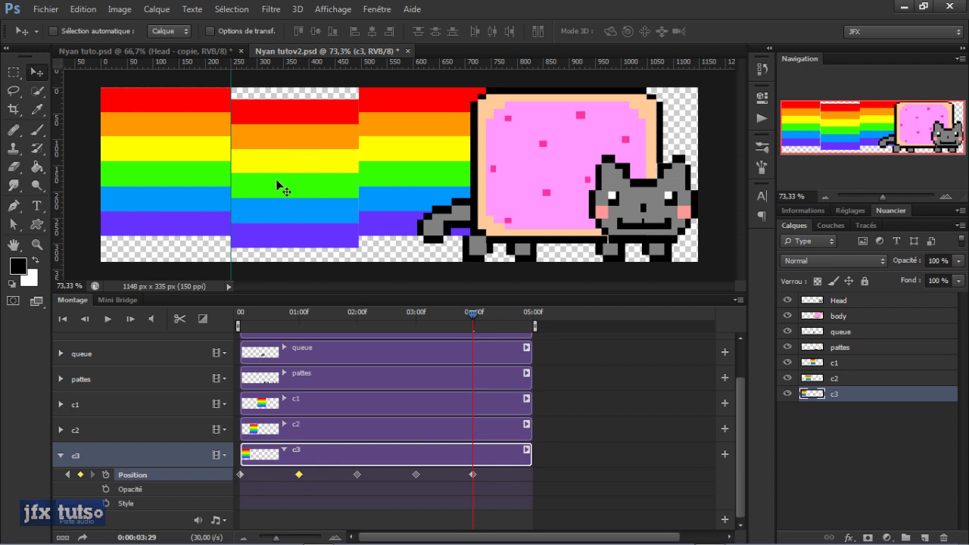
{"action": "key", "text": "Up"}
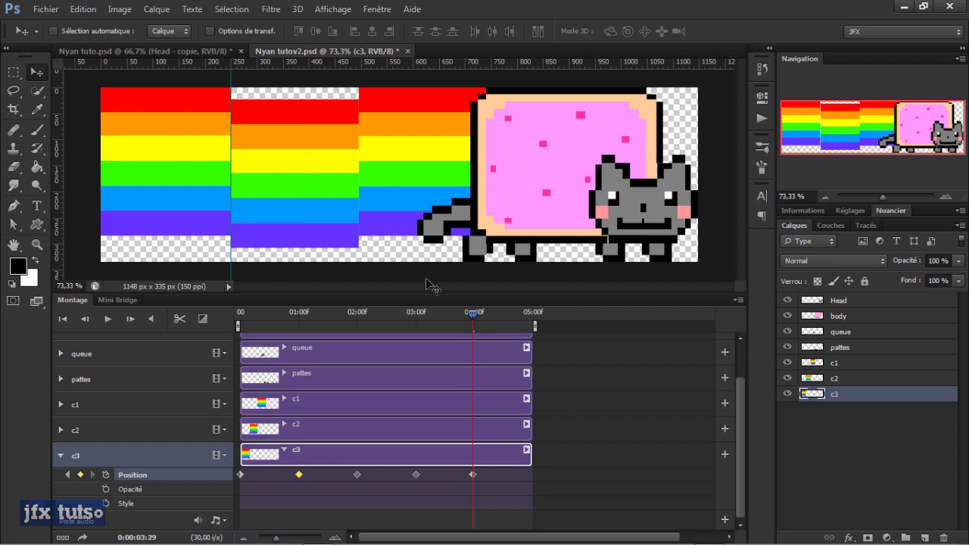
- Keyframe c3 at the end of the timeline, 04:29, by lowering the section to line up with c2
{"action": "left_click_drag", "start_coordinate": [470, 319], "coordinate": [538, 323]}
{"action": "key", "text": "Down"}
{"action": "key", "text": "Down"}
{"action": "key", "text": "Down"}
{"action": "key", "text": "Down"}
{"action": "key", "text": "Down"}
{"action": "key", "text": "Down"}
{"action": "key", "text": "Down"}
{"action": "key", "text": "Down"}
{"action": "key", "text": "Down"}
{"action": "key", "text": "Down"}
{"action": "key", "text": "Down"}
{"action": "key", "text": "Down"}
{"action": "key", "text": "Down"}
{"action": "key", "text": "Down"}
{"action": "key", "text": "Down"}
{"action": "key", "text": "Down"}
{"action": "key", "text": "Down"}
{"action": "key", "text": "Down"}
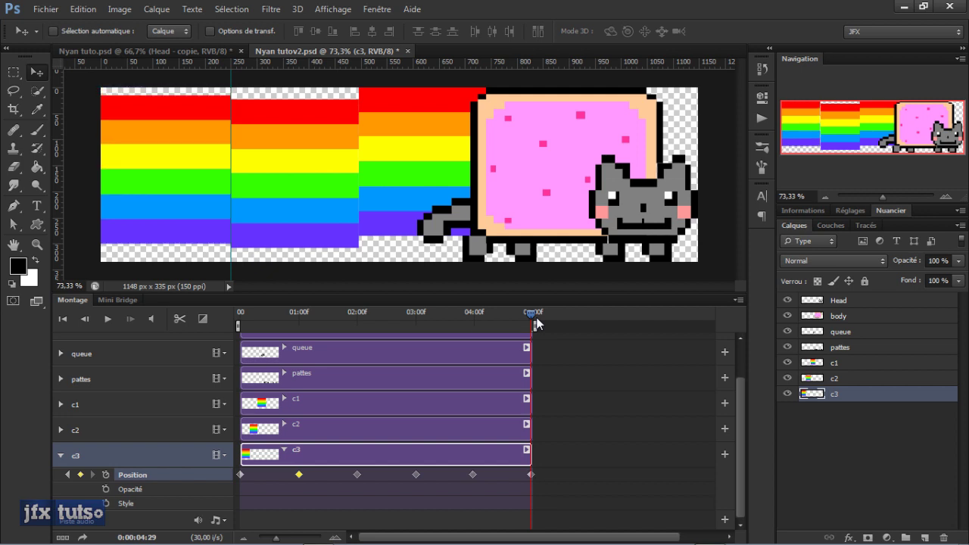
{"action": "key", "text": "Down"}
{"action": "key", "text": "Down"}
{"action": "key", "text": "Down"}
{"action": "key", "text": "Down"}
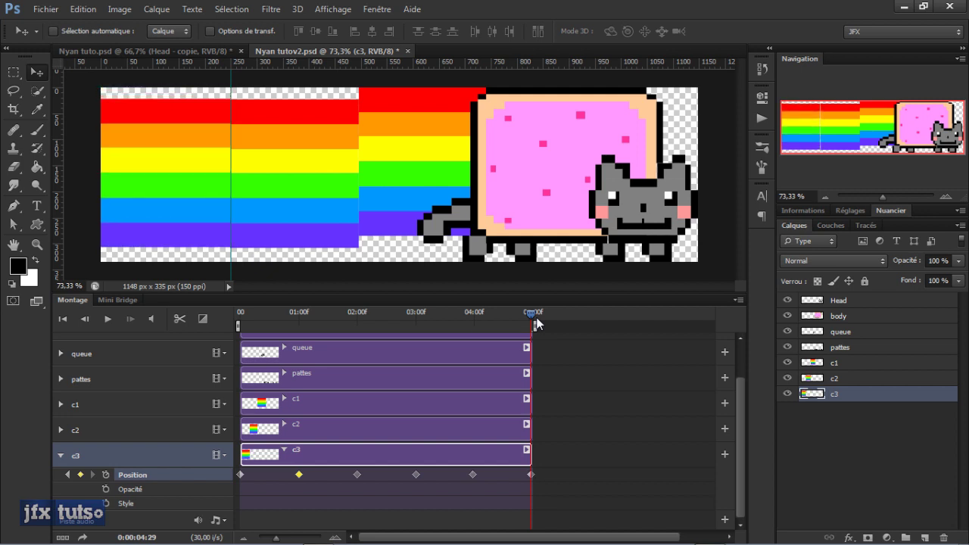
- Select all of c3's position keyframes on the timeline and copy them
{"action": "left_click", "coordinate": [566, 435]}
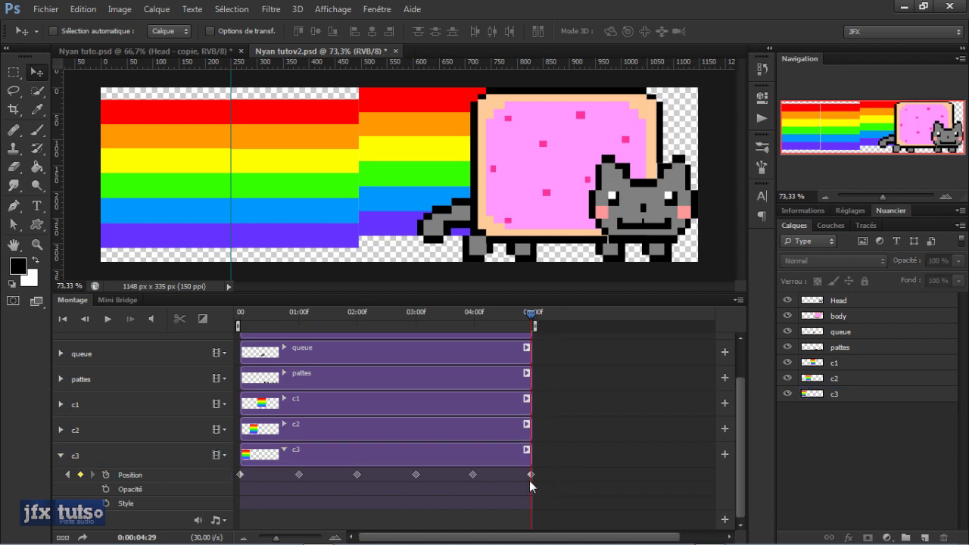
{"action": "left_click_drag", "start_coordinate": [550, 474], "coordinate": [231, 493]}
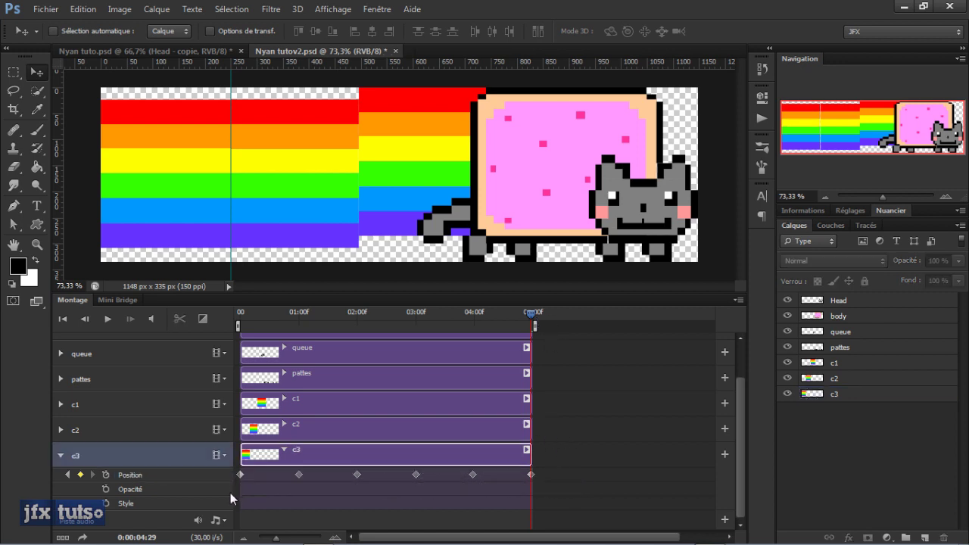
{"action": "right_click", "coordinate": [240, 476]}
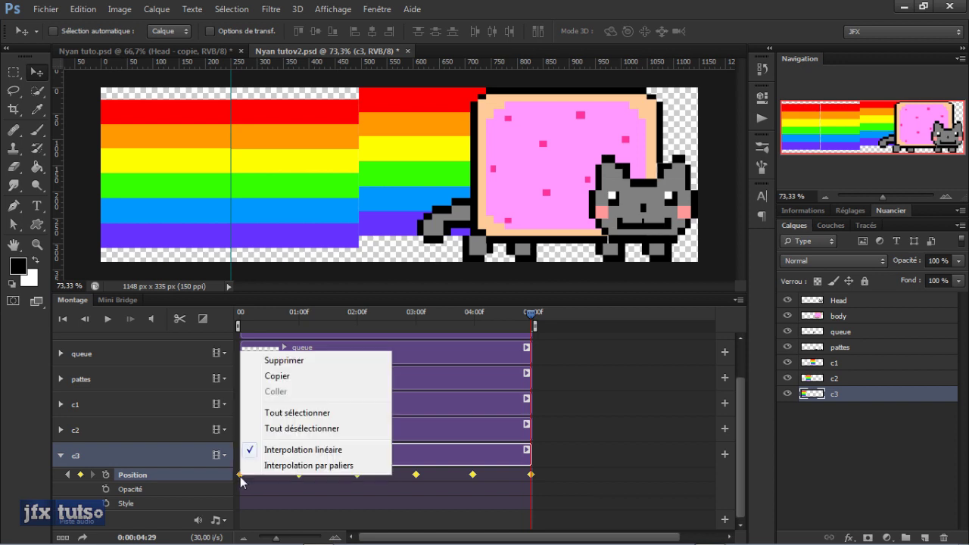
{"action": "left_click", "coordinate": [277, 377]}
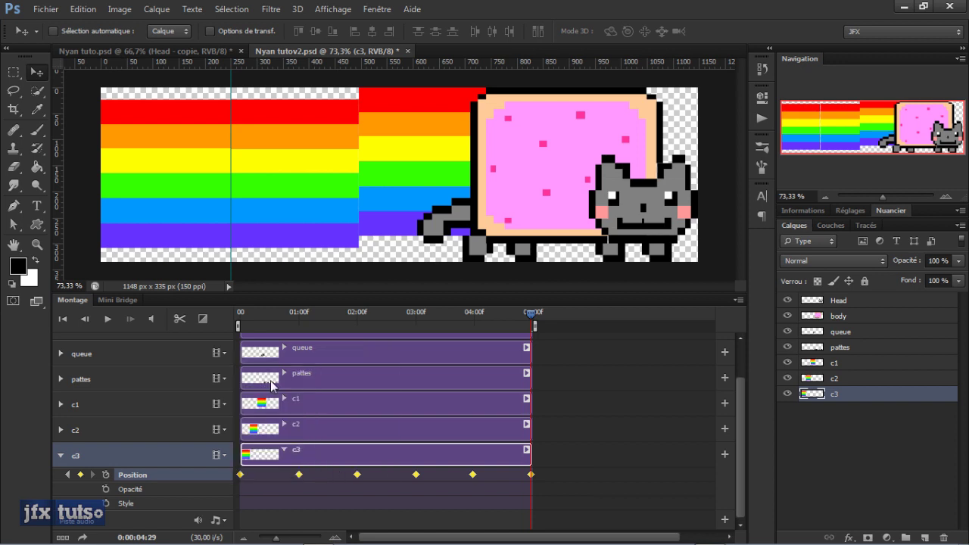
- Preview c3's motion by playing the animation from the beginning, and return the playhead to the first frame
{"action": "left_click", "coordinate": [261, 314]}
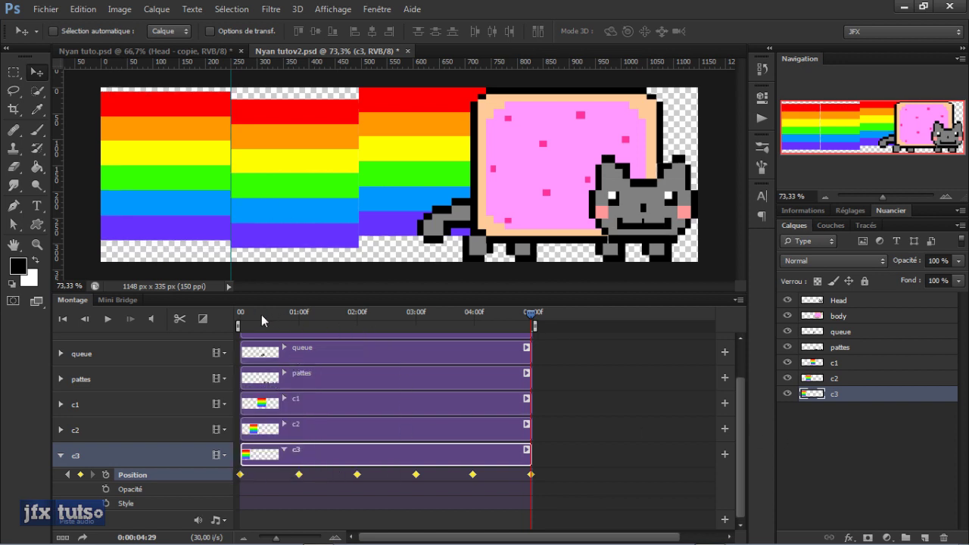
{"action": "left_click_drag", "start_coordinate": [261, 322], "coordinate": [236, 323]}
{"action": "key", "text": "space"}
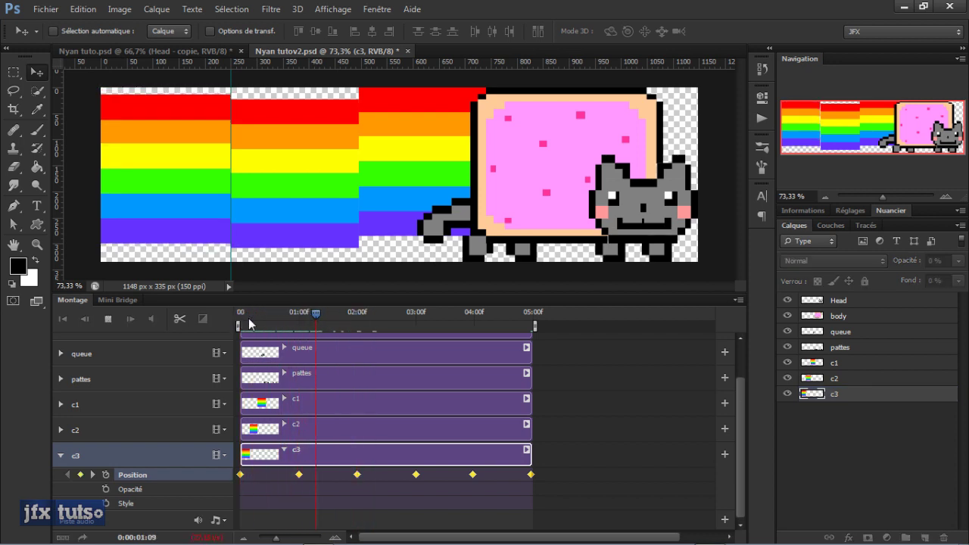
{"action": "key", "text": "space"}
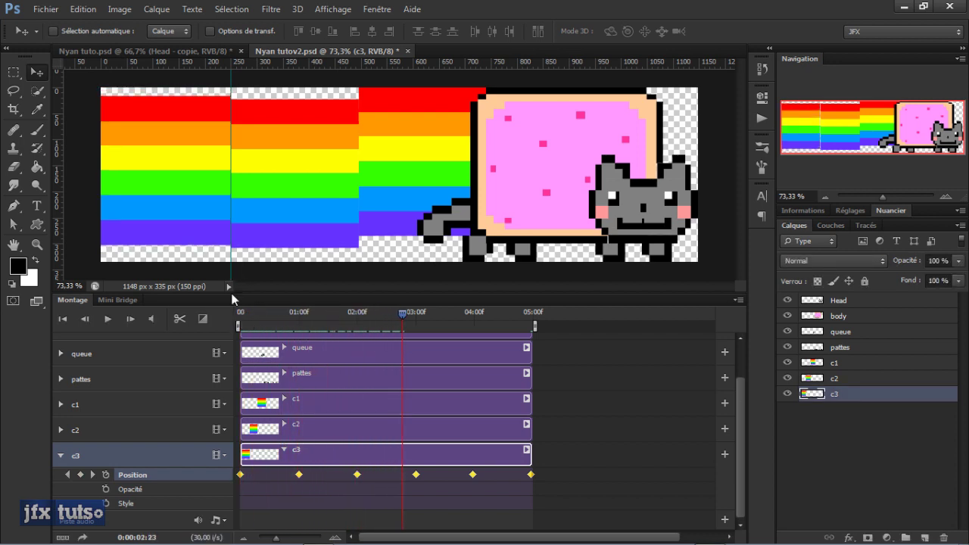
{"action": "left_click", "coordinate": [247, 324]}
{"action": "left_click_drag", "start_coordinate": [247, 324], "coordinate": [210, 322]}
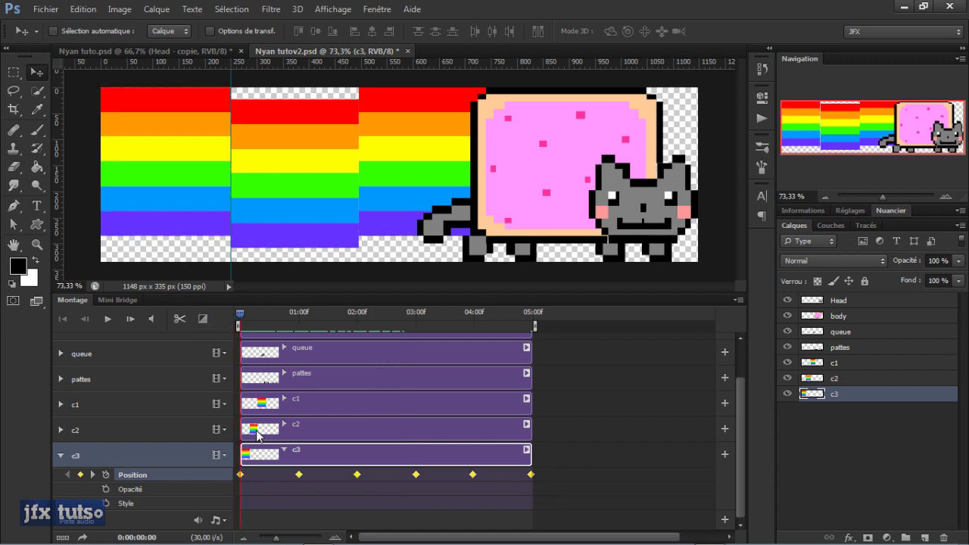
- Collapse the c3 track, show c2's animation properties and turn on position keyframing for c2 at 00
{"action": "left_click", "coordinate": [257, 434]}
{"action": "left_click", "coordinate": [61, 457]}
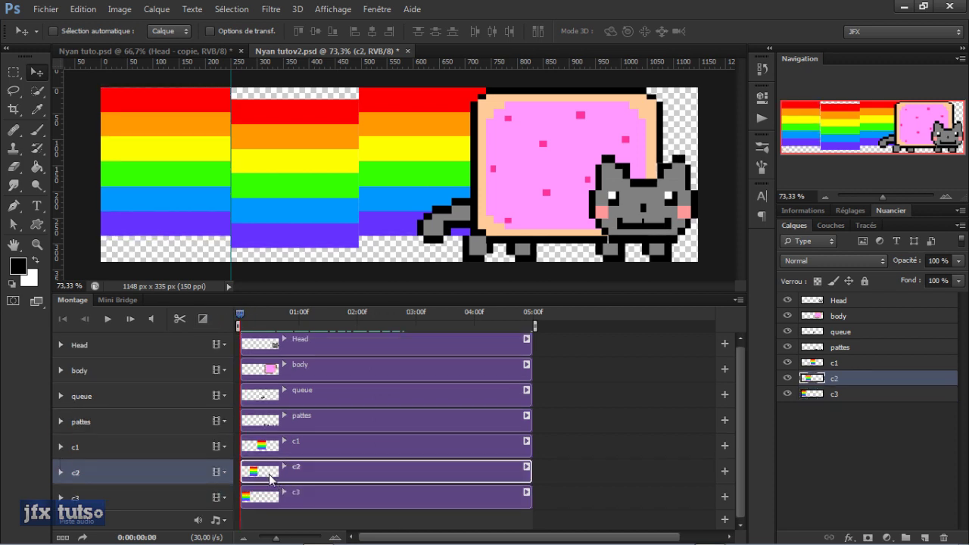
{"action": "left_click", "coordinate": [62, 472]}
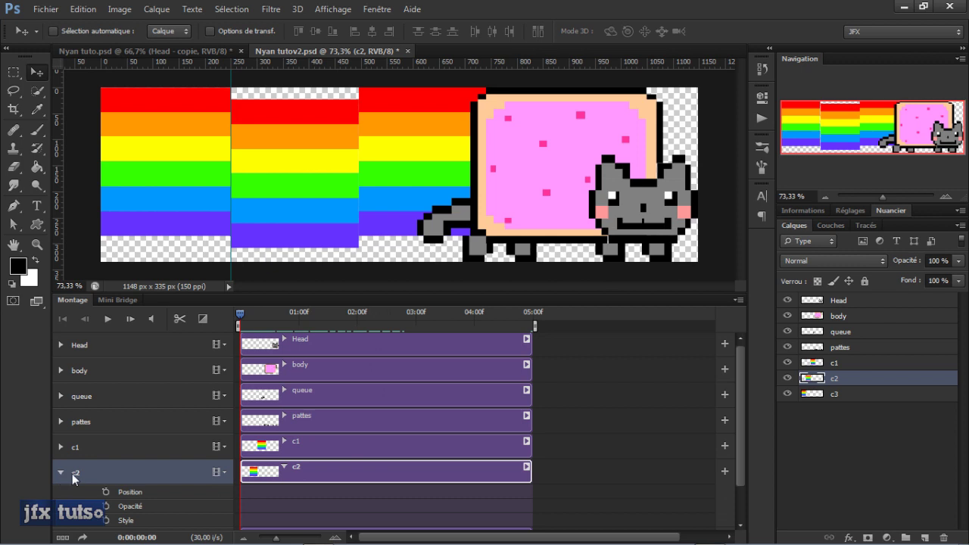
{"action": "right_click", "coordinate": [266, 478]}
{"action": "left_click", "coordinate": [262, 489]}
{"action": "left_click", "coordinate": [106, 492]}
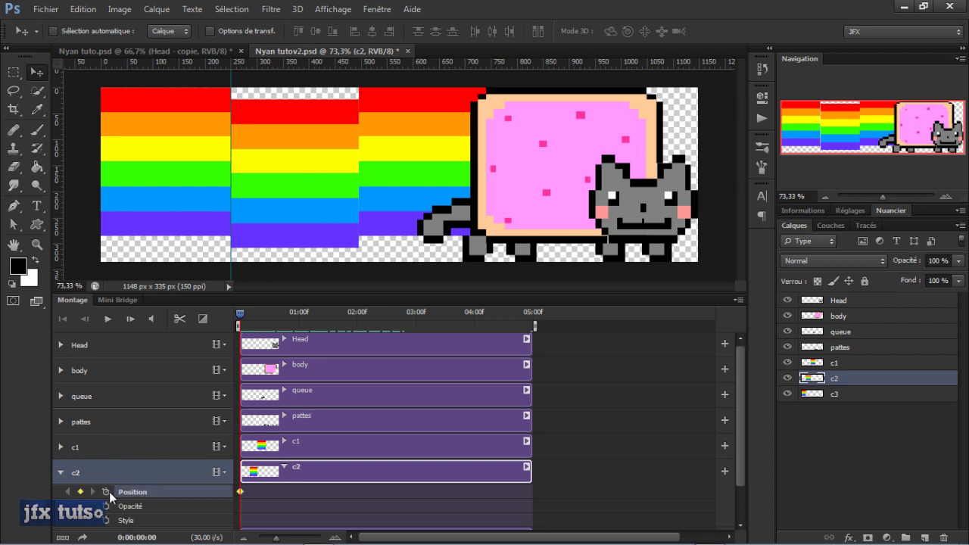
- Add position keyframes to c2 at 01:00, 02:00, 03:00, 04:00 and 04:29
{"action": "left_click_drag", "start_coordinate": [242, 321], "coordinate": [299, 321]}
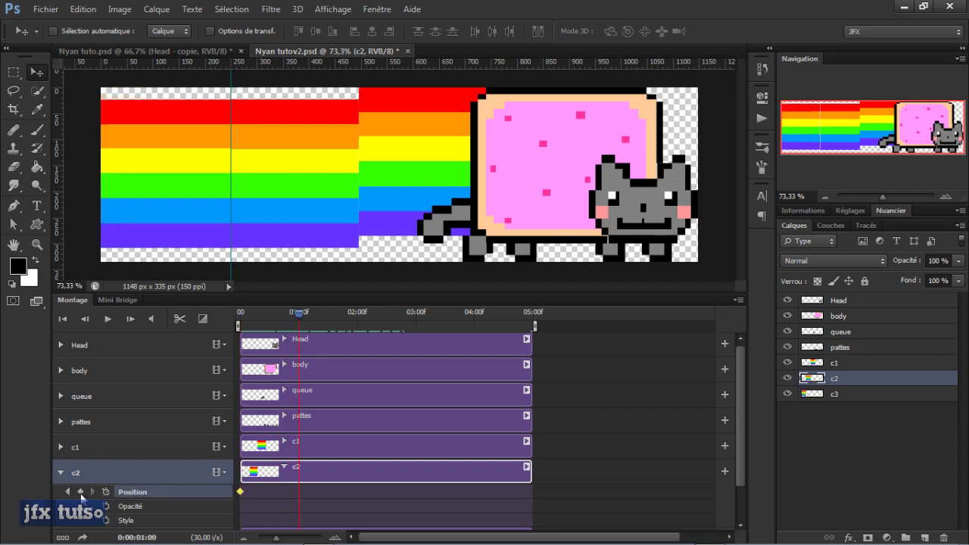
{"action": "left_click_drag", "start_coordinate": [299, 313], "coordinate": [358, 313]}
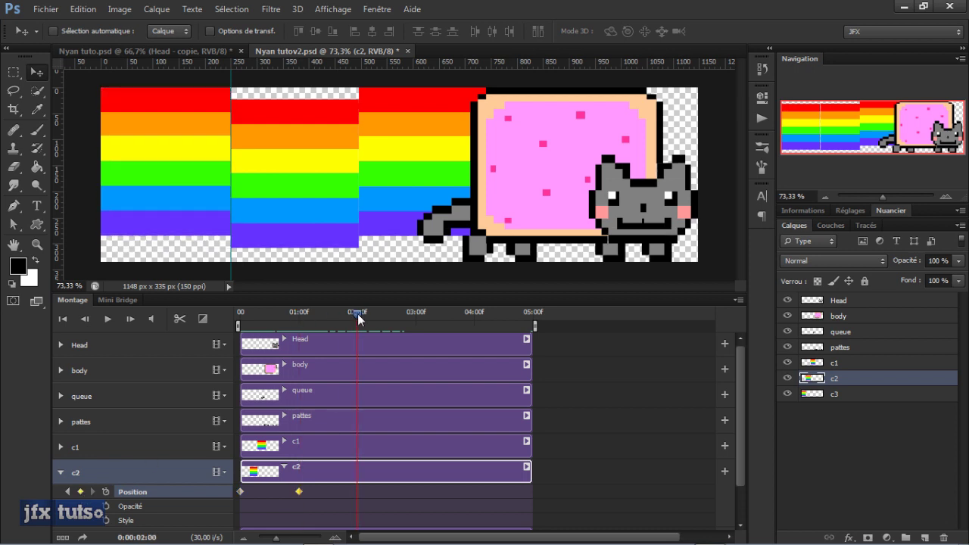
{"action": "left_click_drag", "start_coordinate": [359, 313], "coordinate": [357, 313]}
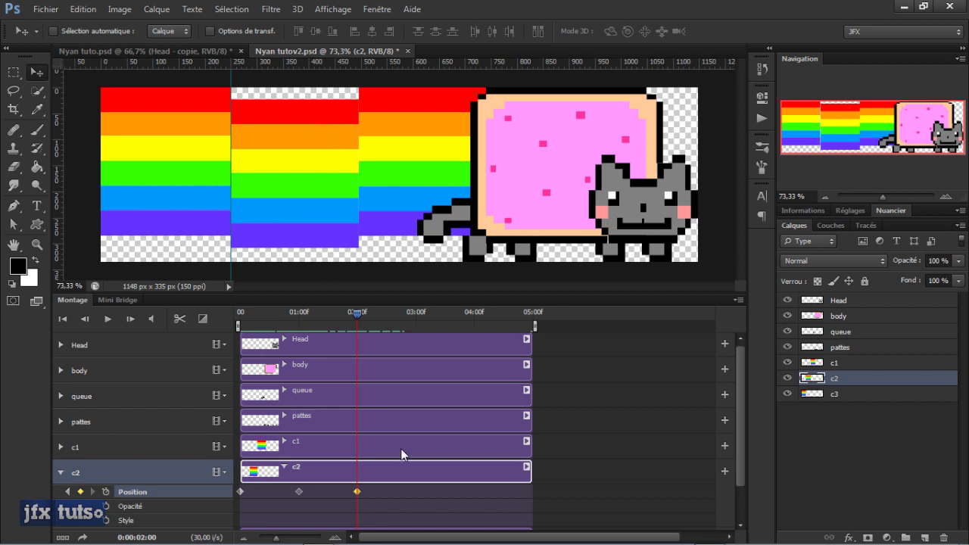
{"action": "left_click_drag", "start_coordinate": [355, 312], "coordinate": [415, 322]}
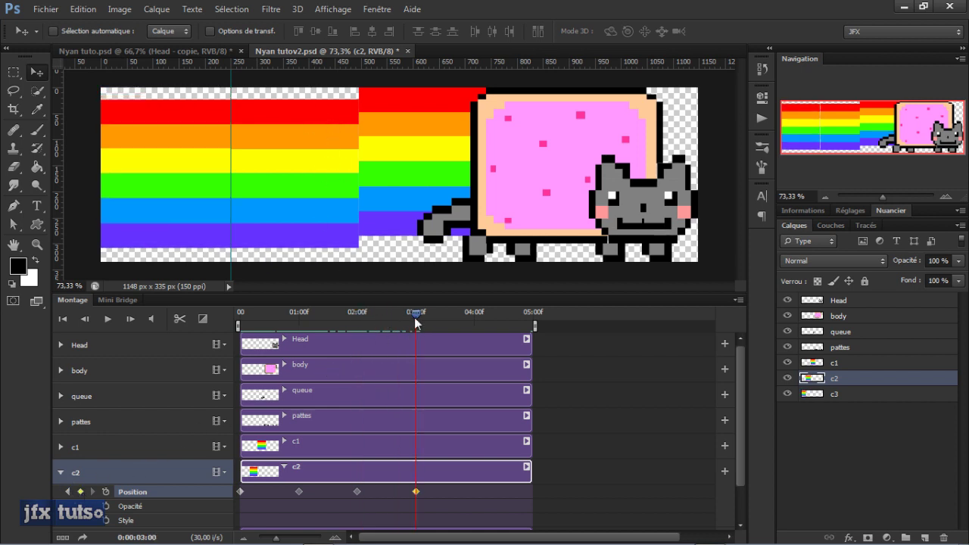
{"action": "left_click_drag", "start_coordinate": [414, 317], "coordinate": [531, 318]}
- Turn on position keyframing for c1 at 04:29 and add keyframes at 04:00, 03:00, 02:00, 01:01 and 00
{"action": "left_click", "coordinate": [301, 444]}
{"action": "left_click", "coordinate": [60, 447]}
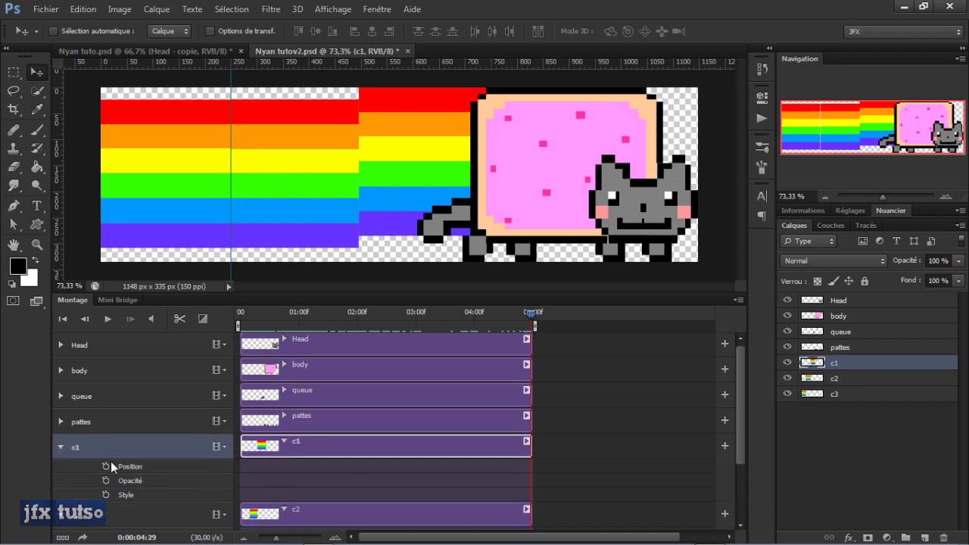
{"action": "left_click", "coordinate": [105, 465]}
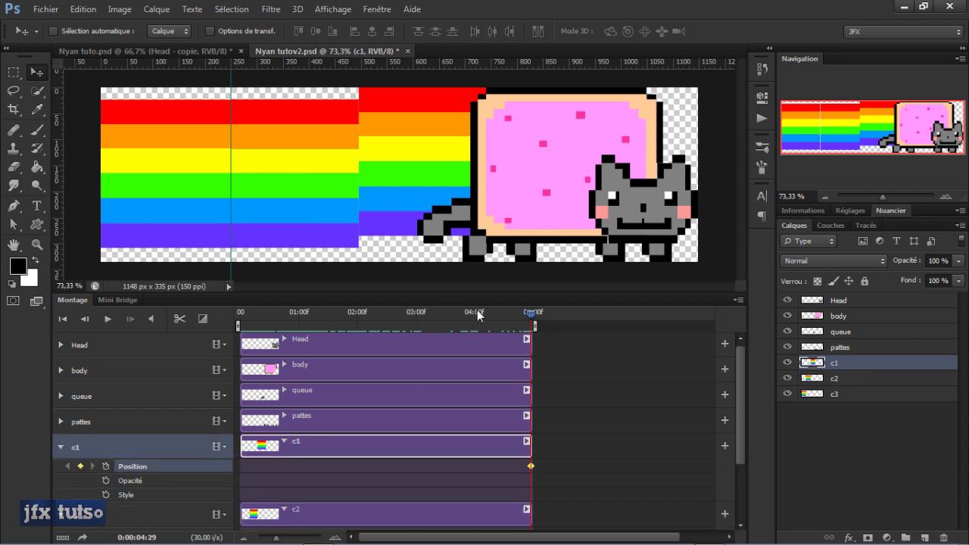
{"action": "mouse_move", "coordinate": [477, 310]}
{"action": "left_mouse_down"}
{"action": "mouse_move", "coordinate": [485, 312]}
{"action": "mouse_move", "coordinate": [474, 313]}
{"action": "left_mouse_up"}
{"action": "left_click", "coordinate": [416, 317]}
{"action": "left_click_drag", "start_coordinate": [365, 315], "coordinate": [357, 315]}
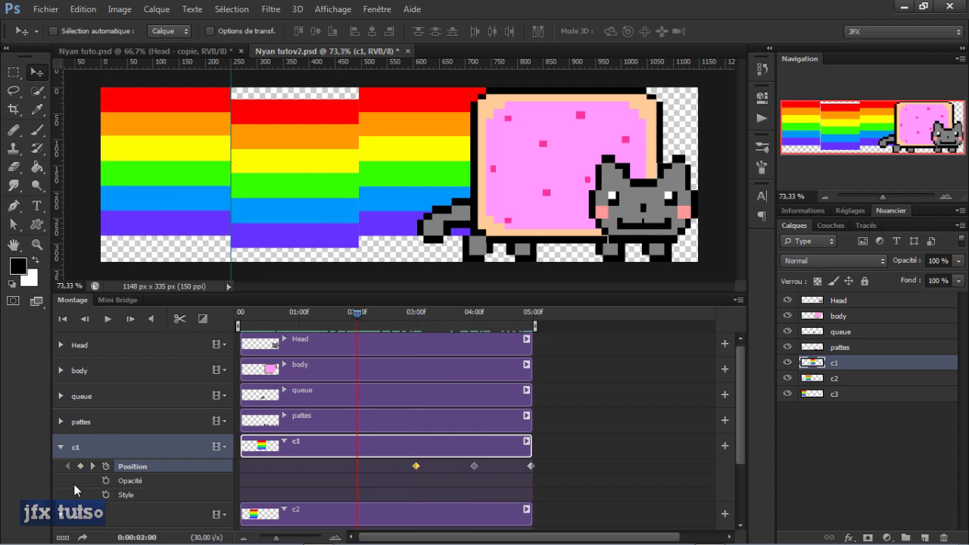
{"action": "left_click", "coordinate": [303, 318]}
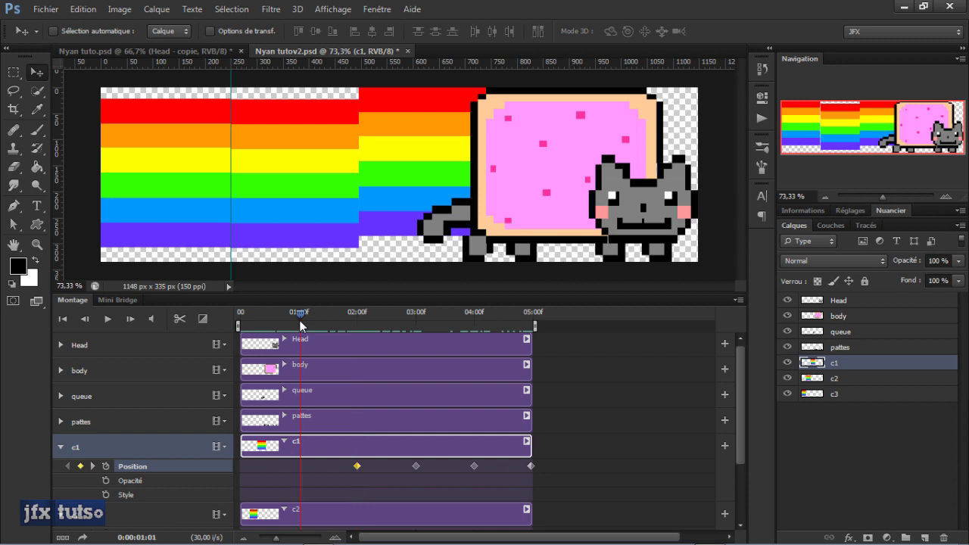
{"action": "left_click", "coordinate": [80, 467]}
{"action": "left_click_drag", "start_coordinate": [301, 313], "coordinate": [239, 312]}
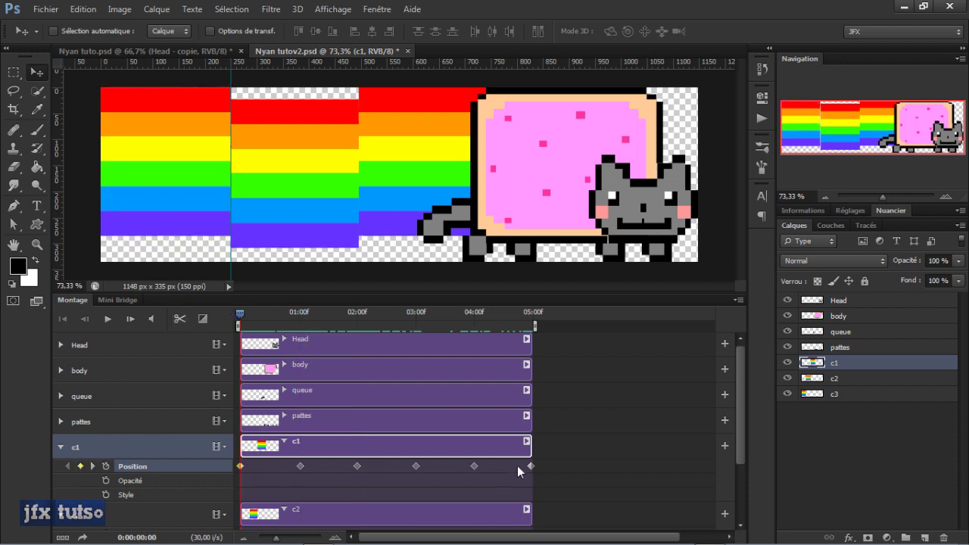
- Paste the copied c3 position keyframes onto c1 from 00, scrub to the end to check the motion, and collapse c1
{"action": "left_click_drag", "start_coordinate": [588, 471], "coordinate": [281, 466]}
{"action": "right_click", "coordinate": [301, 466]}
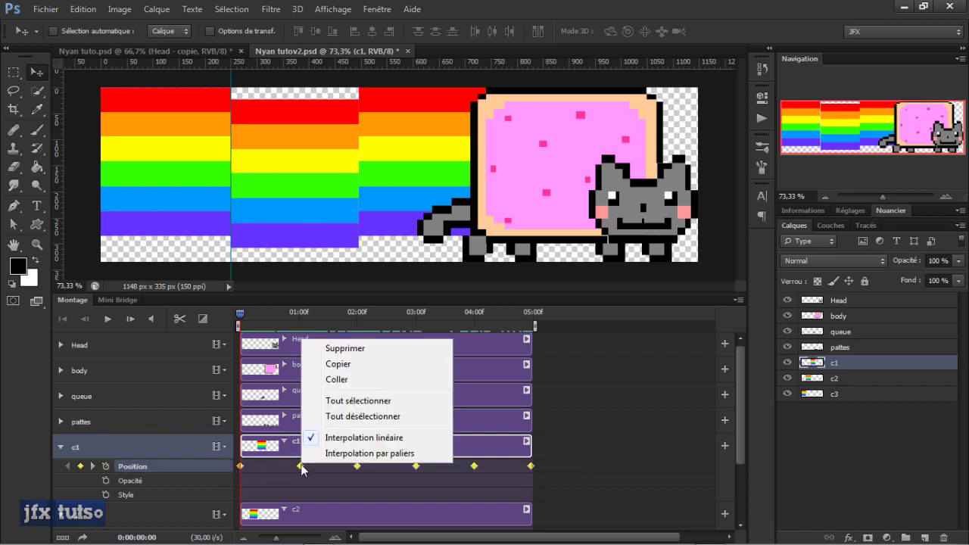
{"action": "right_click", "coordinate": [240, 467]}
{"action": "left_click", "coordinate": [282, 380]}
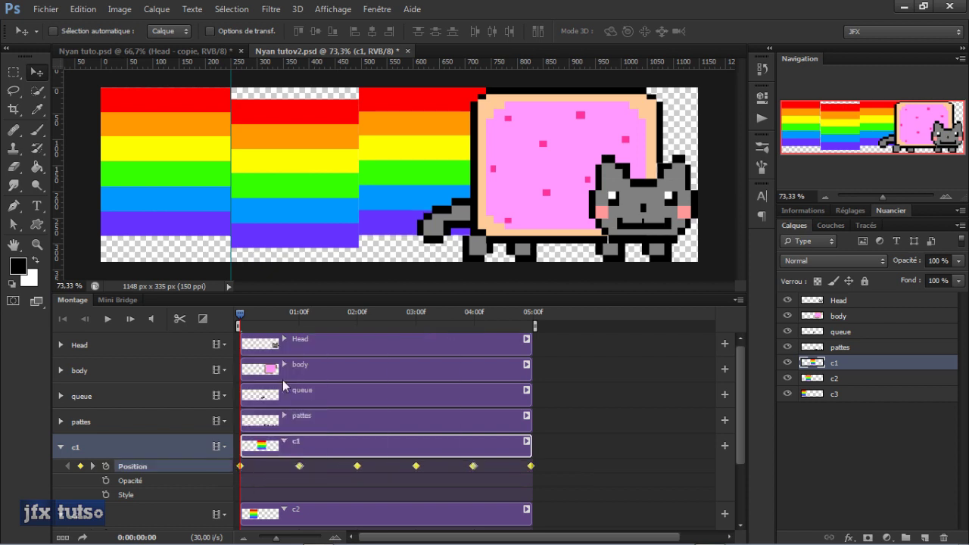
{"action": "left_click_drag", "start_coordinate": [240, 314], "coordinate": [535, 333]}
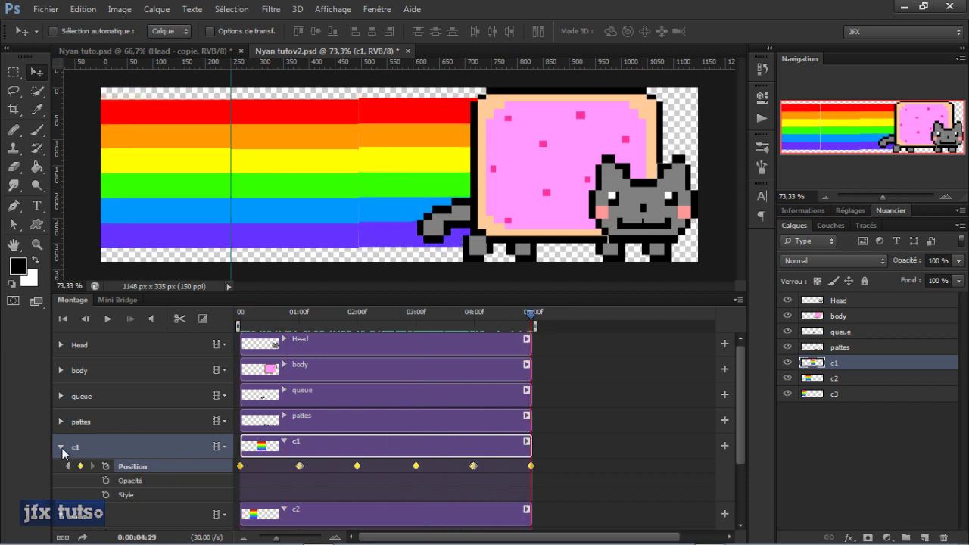
{"action": "left_click", "coordinate": [60, 446]}
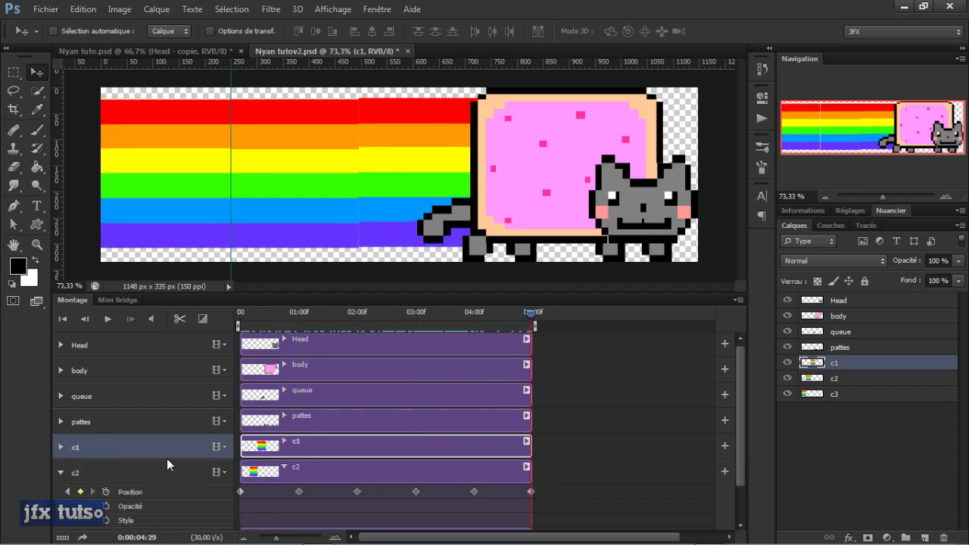
- Raise the c2 section to the canvas's upper edge at 04:29 to keyframe its position there
{"action": "left_click", "coordinate": [240, 492]}
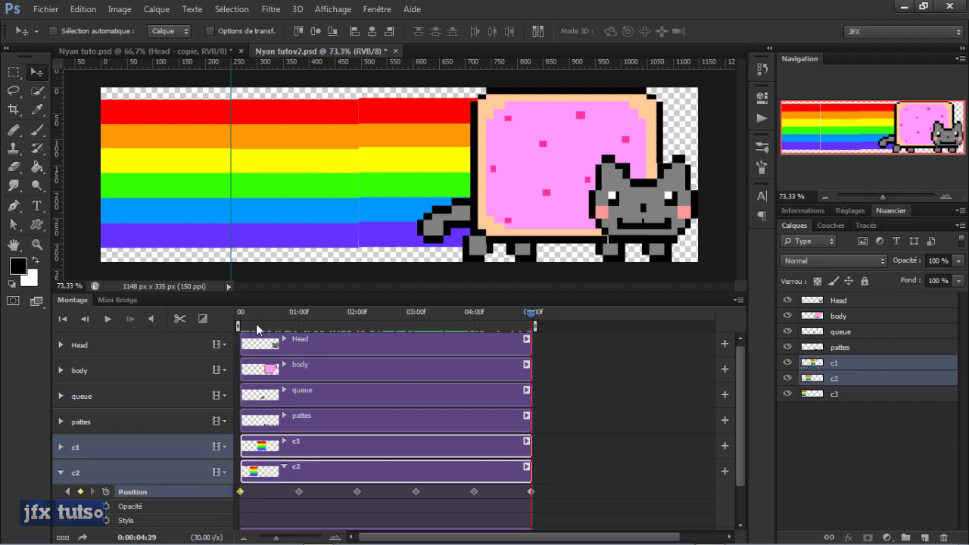
{"action": "left_click", "coordinate": [532, 492]}
{"action": "left_click", "coordinate": [839, 378]}
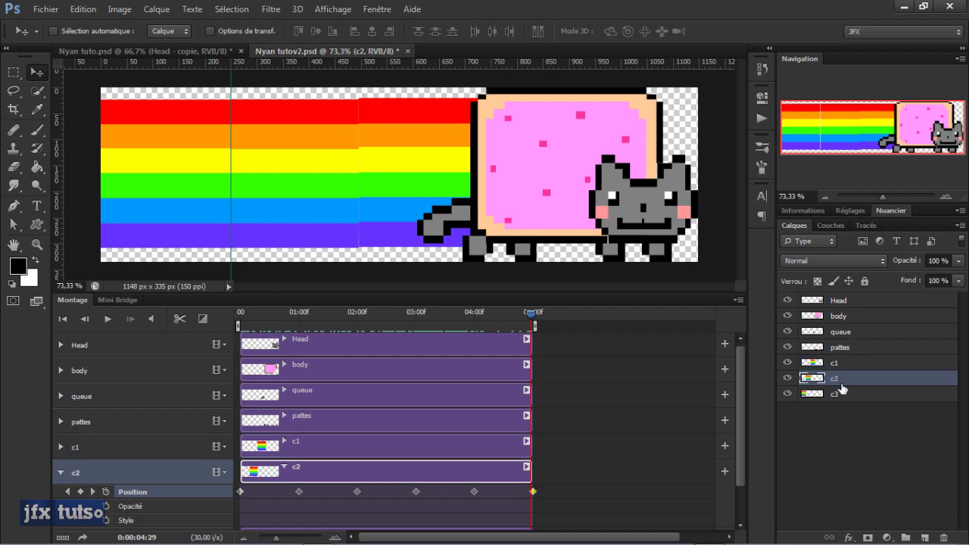
{"action": "key", "text": "Up"}
{"action": "key", "text": "Up"}
{"action": "key", "text": "Up"}
{"action": "key", "text": "Up"}
{"action": "key", "text": "Up"}
{"action": "key", "text": "Up"}
{"action": "key", "text": "Up"}
{"action": "key", "text": "Up"}
{"action": "key", "text": "Up"}
{"action": "key", "text": "Up"}
{"action": "key", "text": "Up"}
{"action": "key", "text": "Up"}
{"action": "key", "text": "Up"}
{"action": "key", "text": "Up"}
{"action": "key", "text": "Up"}
{"action": "key", "text": "Up"}
{"action": "key", "text": "Up"}
{"action": "key", "text": "Up"}
{"action": "key", "text": "Up"}
{"action": "key", "text": "Up"}
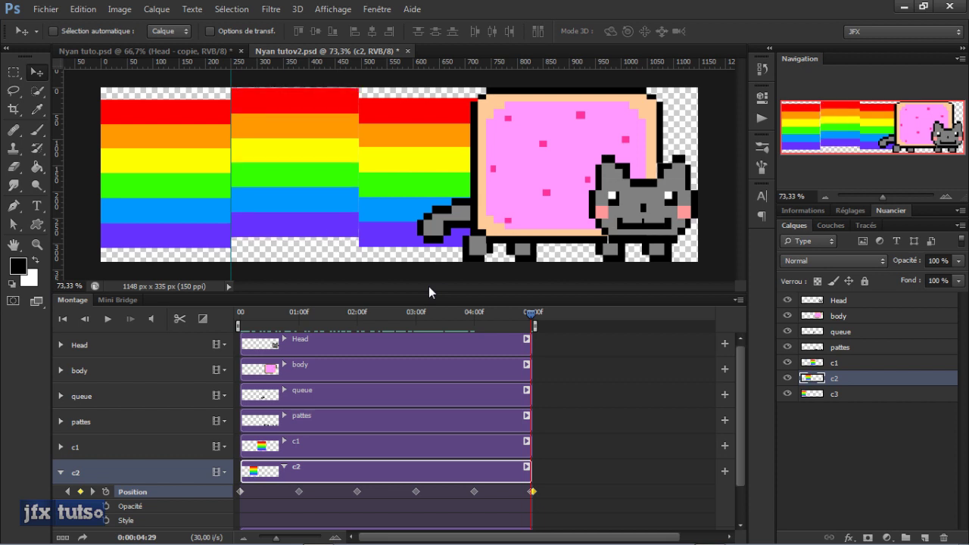
{"action": "key", "text": "Up"}
{"action": "key", "text": "Up"}
{"action": "key", "text": "Up"}
{"action": "key", "text": "Up"}
{"action": "key", "text": "Up"}
{"action": "key", "text": "Up"}
{"action": "key", "text": "Up"}
{"action": "key", "text": "Up"}
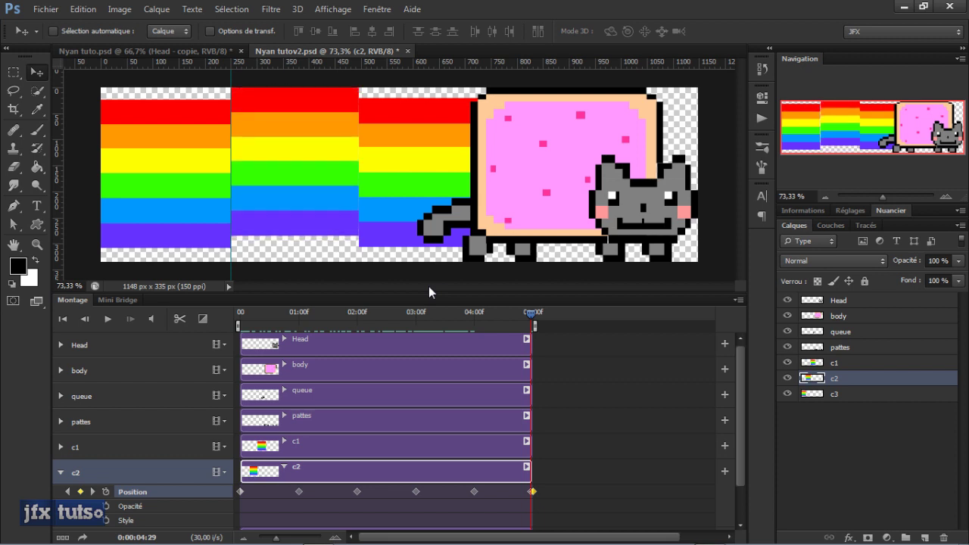
- Step back through c2's position keyframes from 04:29 to 00 to examine how the rainbow sections align
{"action": "left_click", "coordinate": [68, 492]}
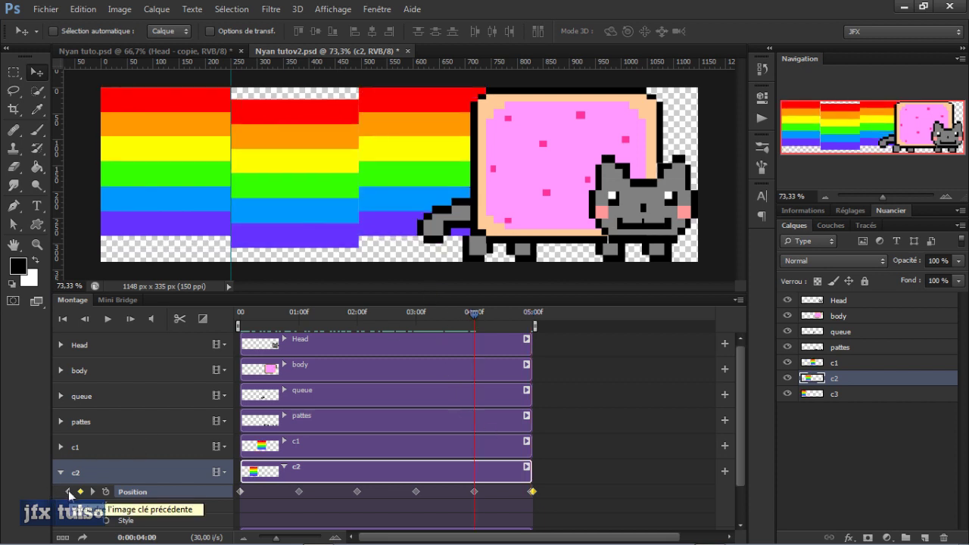
{"action": "left_click", "coordinate": [68, 492]}
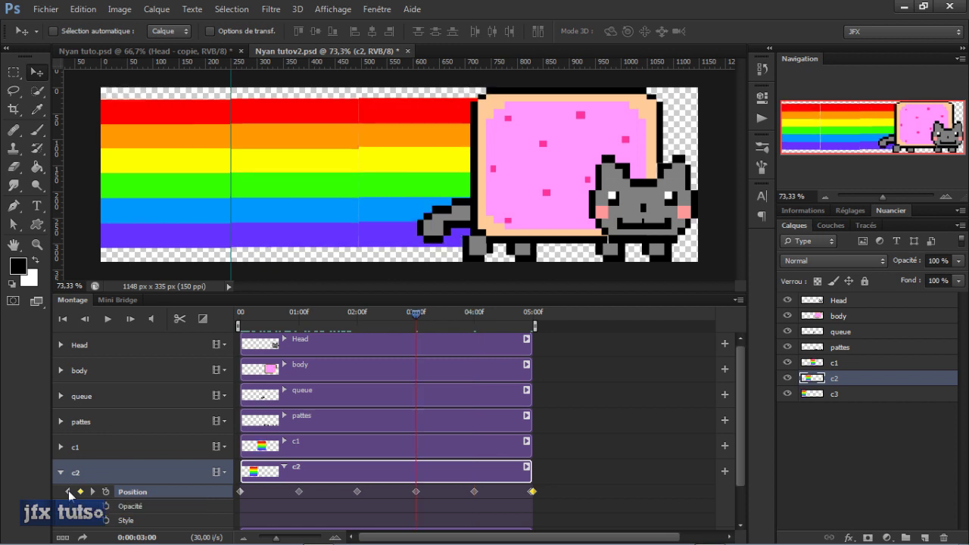
{"action": "left_click", "coordinate": [68, 492]}
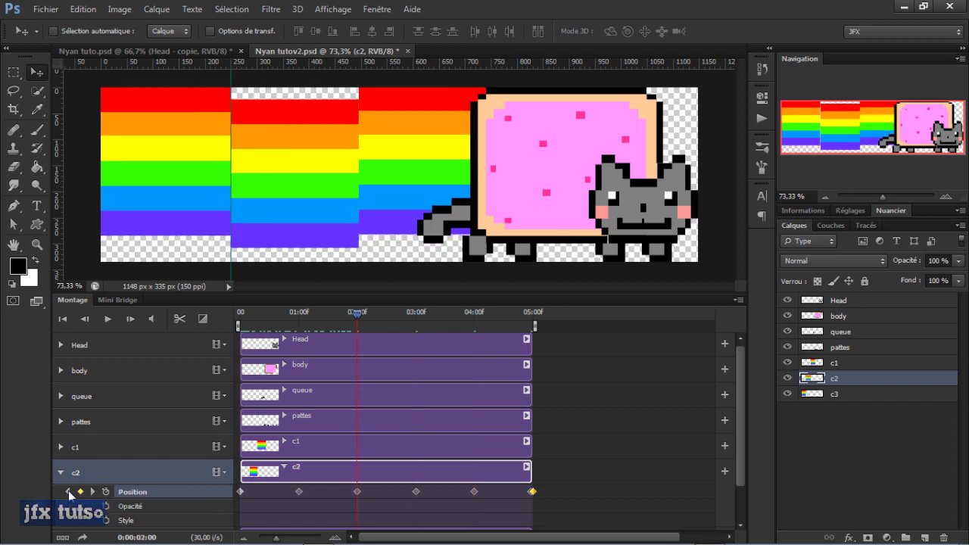
{"action": "left_click", "coordinate": [68, 492]}
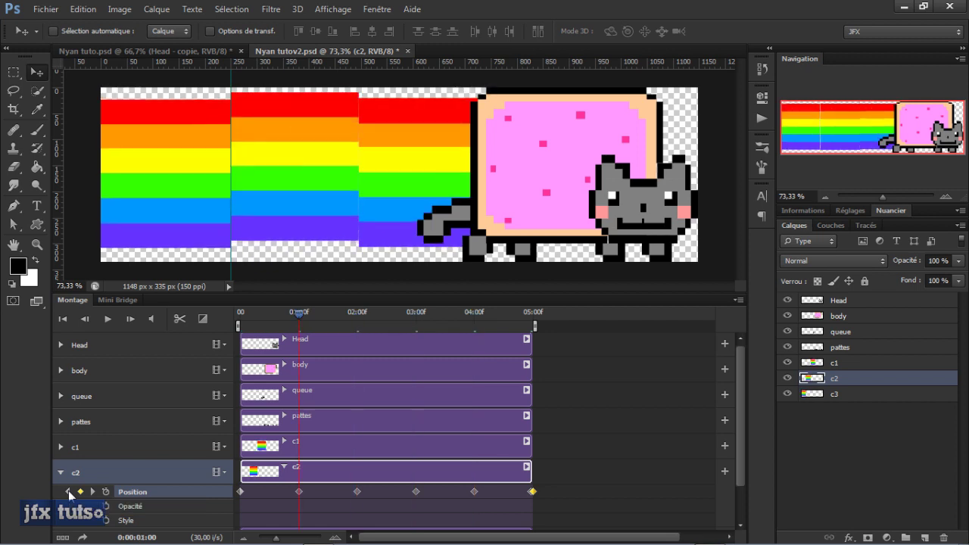
{"action": "left_click", "coordinate": [68, 492]}
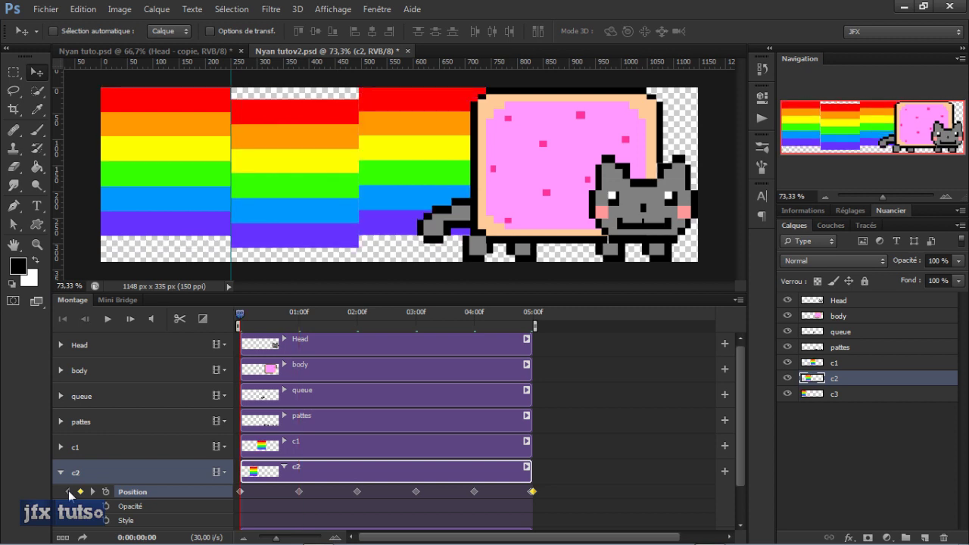
- Collapse the c2 track with the playhead at 00 and shrink the timeline area to give the canvas more room
{"action": "left_click_drag", "start_coordinate": [240, 321], "coordinate": [219, 325]}
{"action": "left_click", "coordinate": [61, 473]}
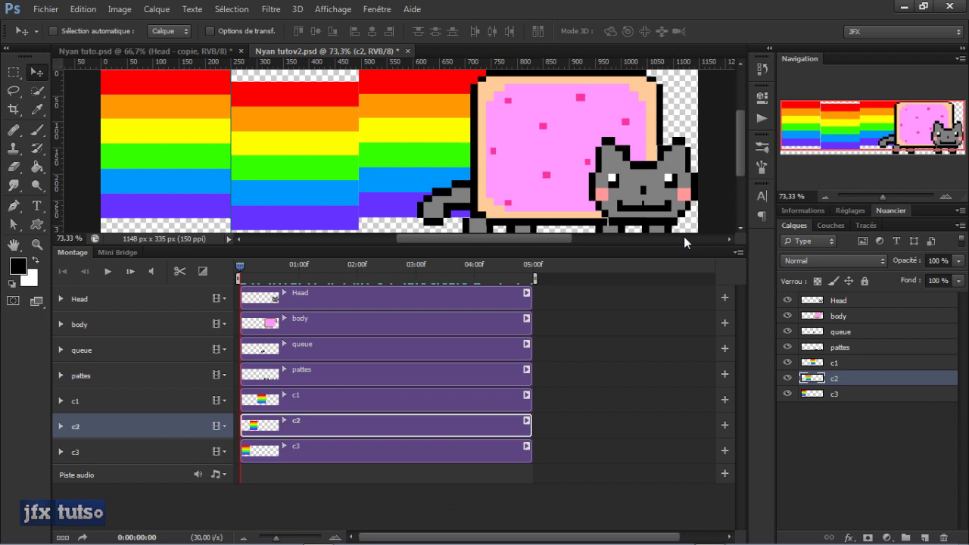
{"action": "left_click_drag", "start_coordinate": [527, 243], "coordinate": [531, 354]}
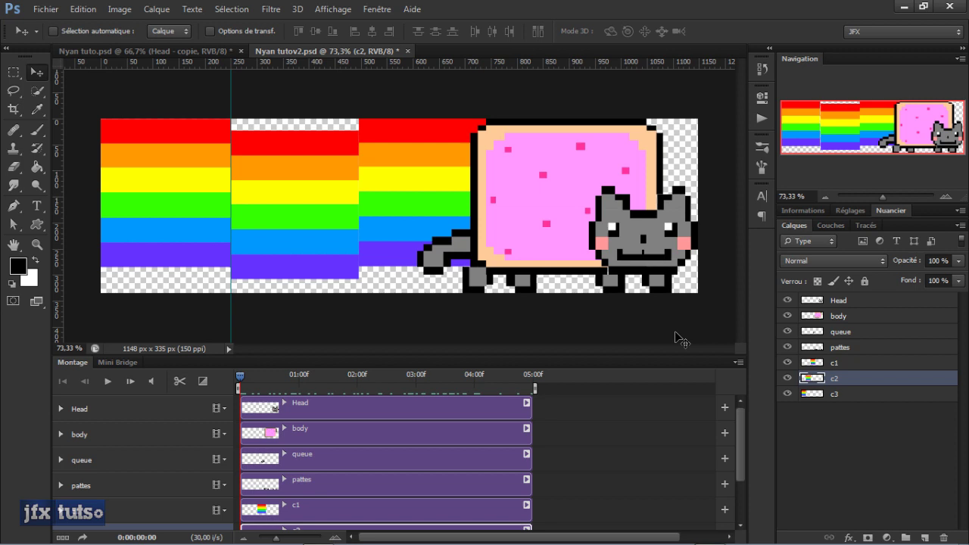
- Remove the vertical guide between the first two rainbow sections and enlarge the timeline area to show tracks down to c3
{"action": "left_click_drag", "start_coordinate": [231, 208], "coordinate": [61, 204]}
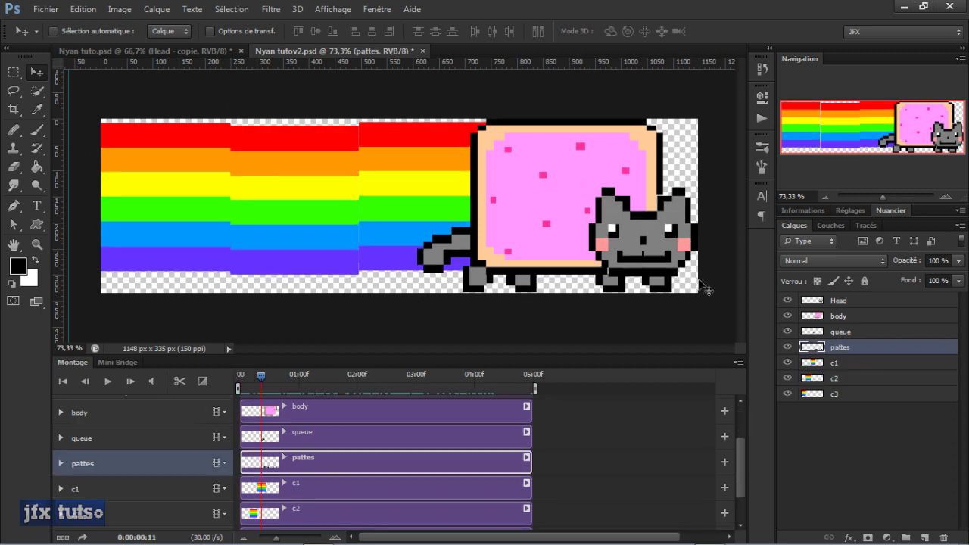
{"action": "left_click_drag", "start_coordinate": [307, 356], "coordinate": [309, 327]}
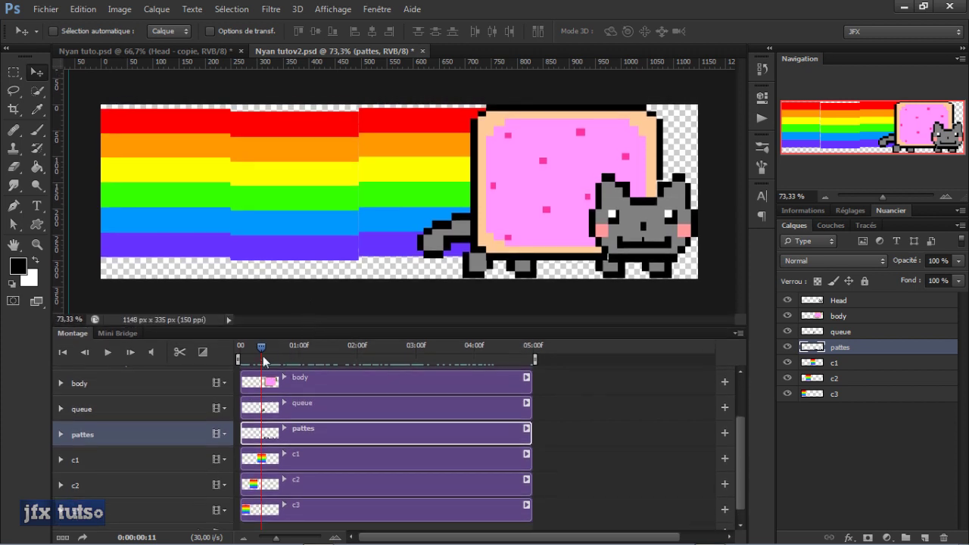
- Play the animation from 00 to check the rainbow motion and stop with the playhead at 02:00
{"action": "left_click_drag", "start_coordinate": [262, 356], "coordinate": [193, 357]}
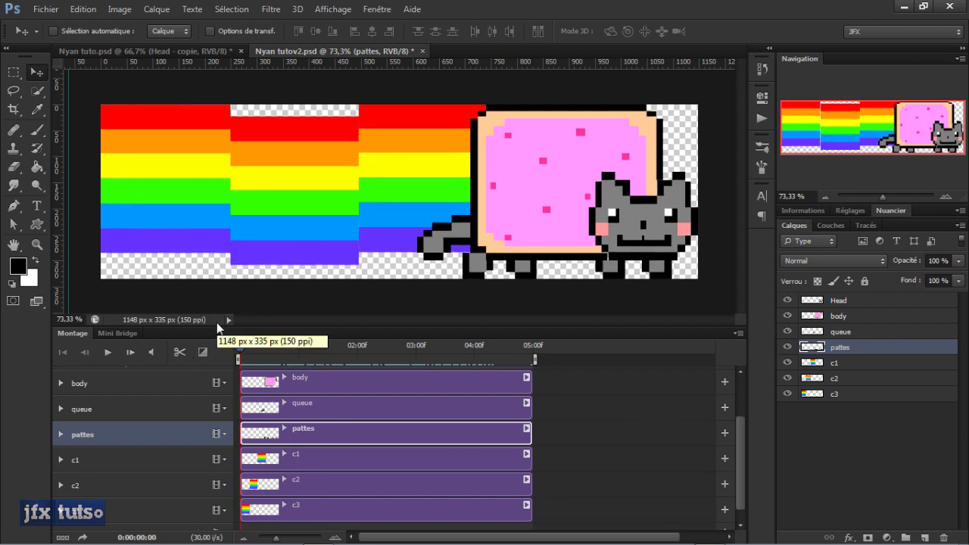
{"action": "key", "text": "space"}
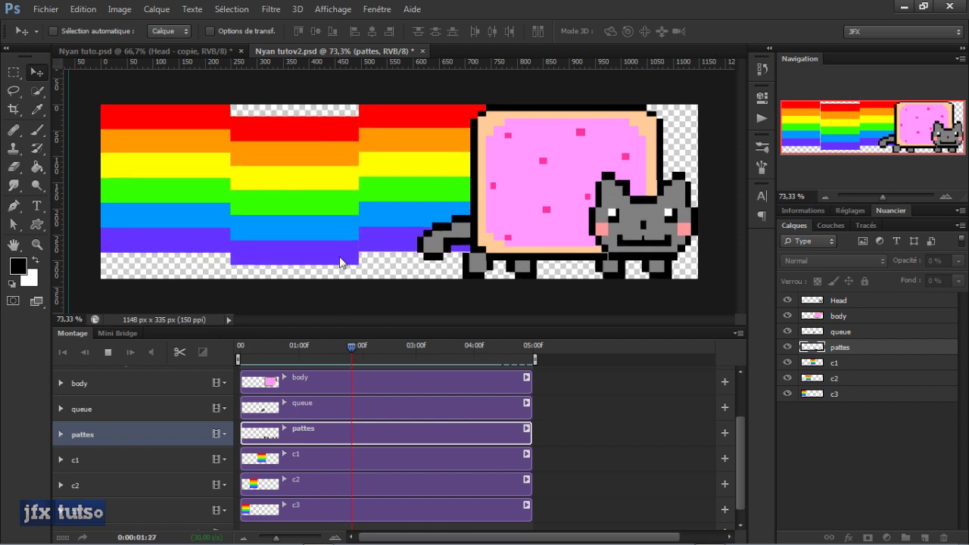
{"action": "left_click", "coordinate": [357, 347]}
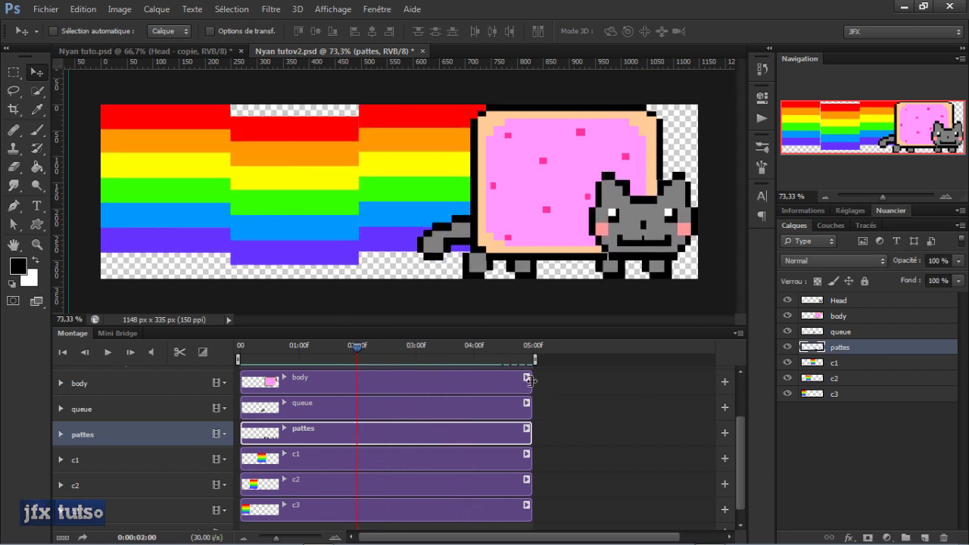
{"action": "left_click_drag", "start_coordinate": [530, 381], "coordinate": [558, 380]}
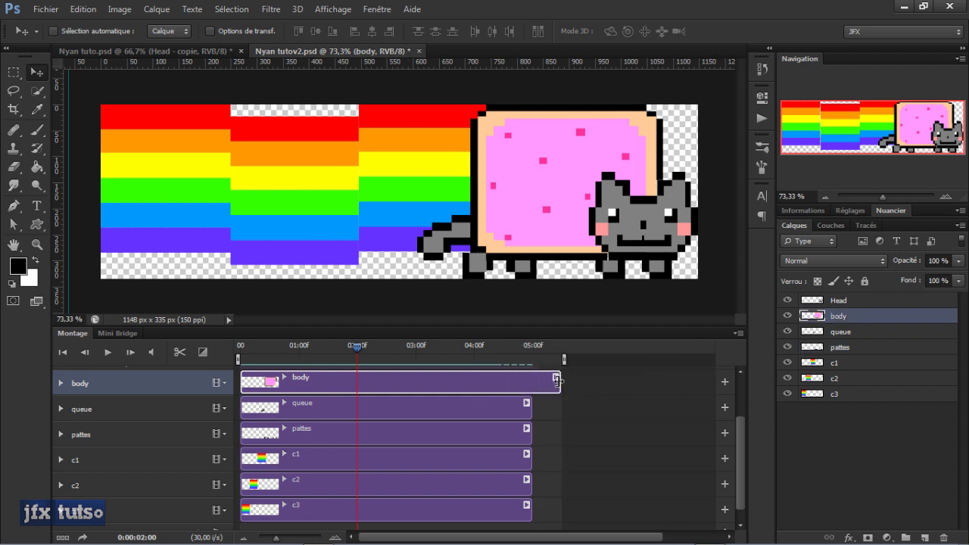
{"action": "left_click", "coordinate": [60, 383]}
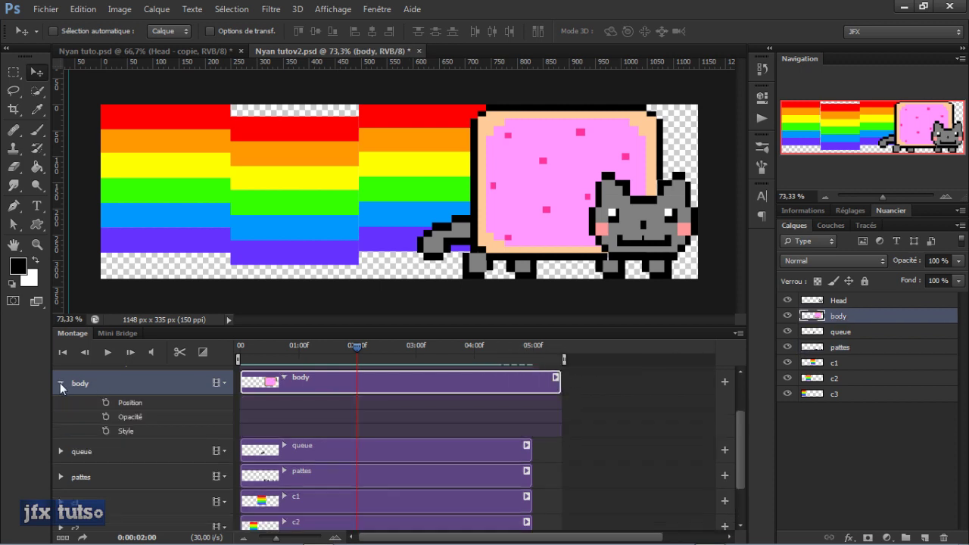
{"action": "key", "text": "ctrl+z"}
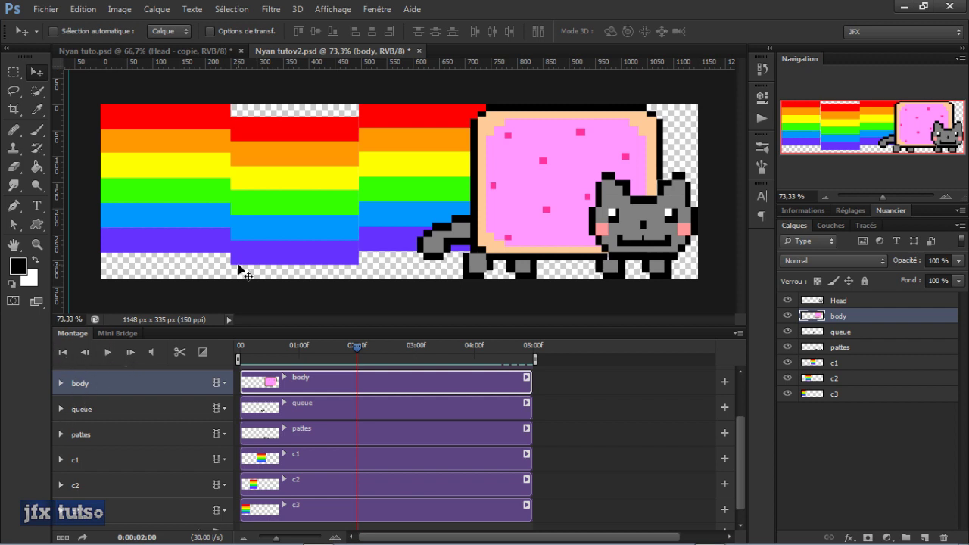
- Start a Save for Web export in GIF format and set the image width to 360 px with proportions linked
{"action": "left_click", "coordinate": [44, 9]}
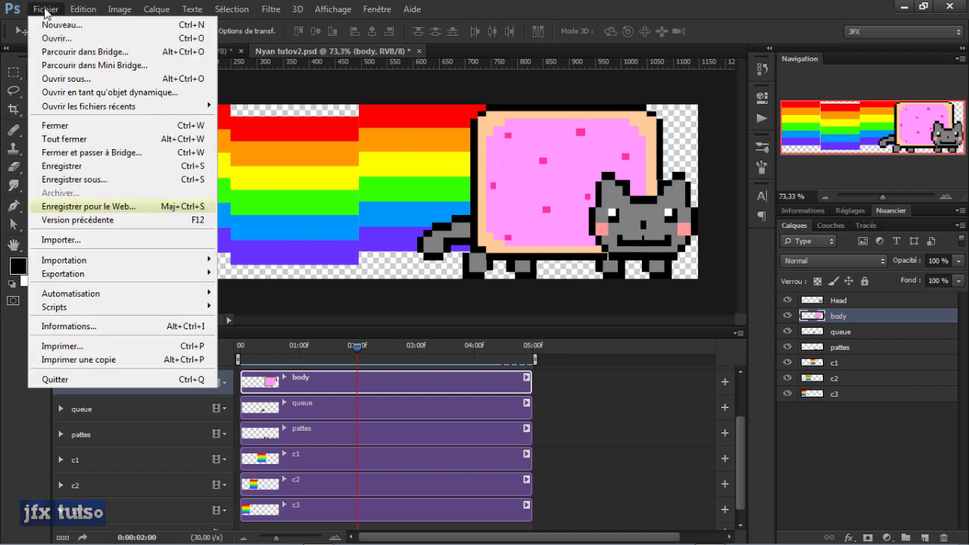
{"action": "left_click", "coordinate": [60, 209]}
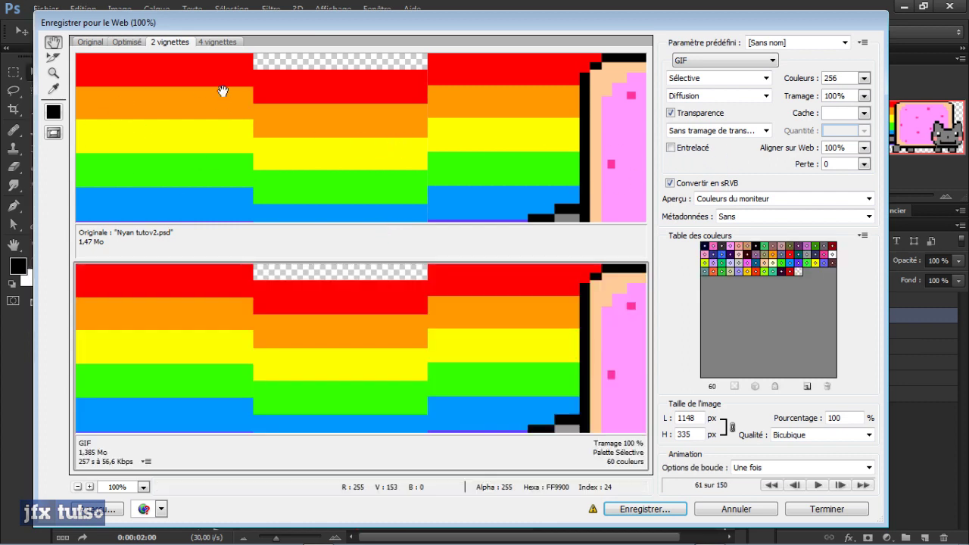
{"action": "left_click", "coordinate": [78, 487]}
{"action": "left_click", "coordinate": [78, 487]}
{"action": "left_click", "coordinate": [78, 486]}
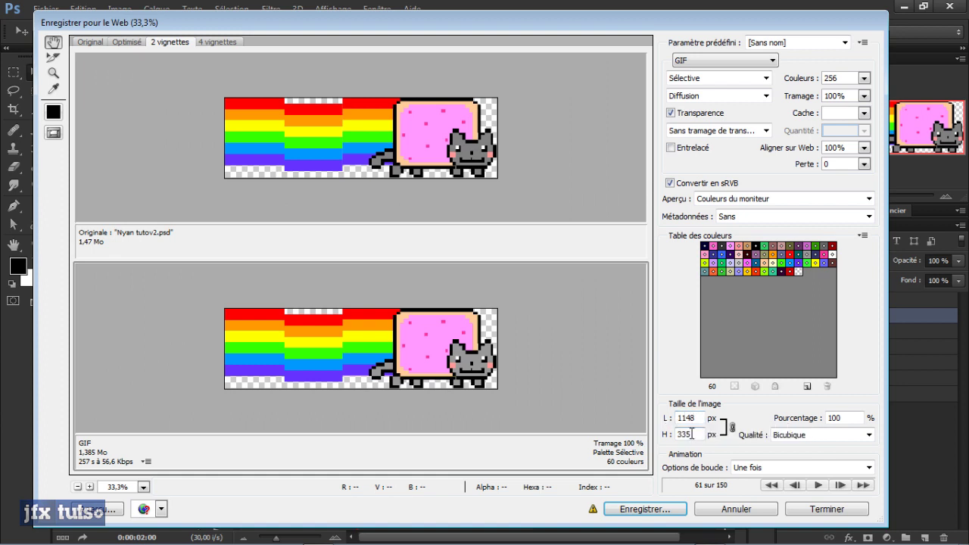
{"action": "left_click", "coordinate": [697, 418]}
{"action": "type", "text": "360"}
- Limit the GIF to 128 colours and set its animation loop option to Toujours
{"action": "left_click", "coordinate": [863, 78]}
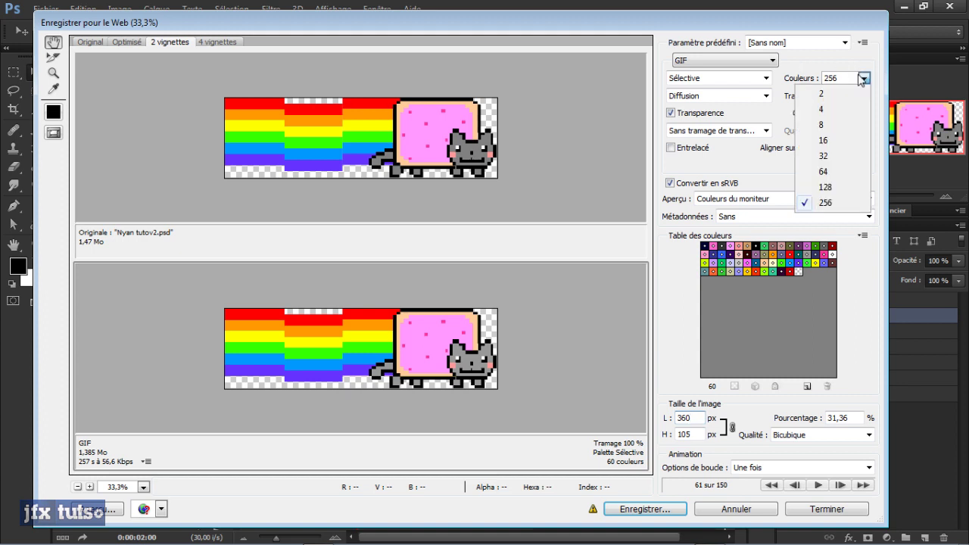
{"action": "left_click", "coordinate": [825, 172]}
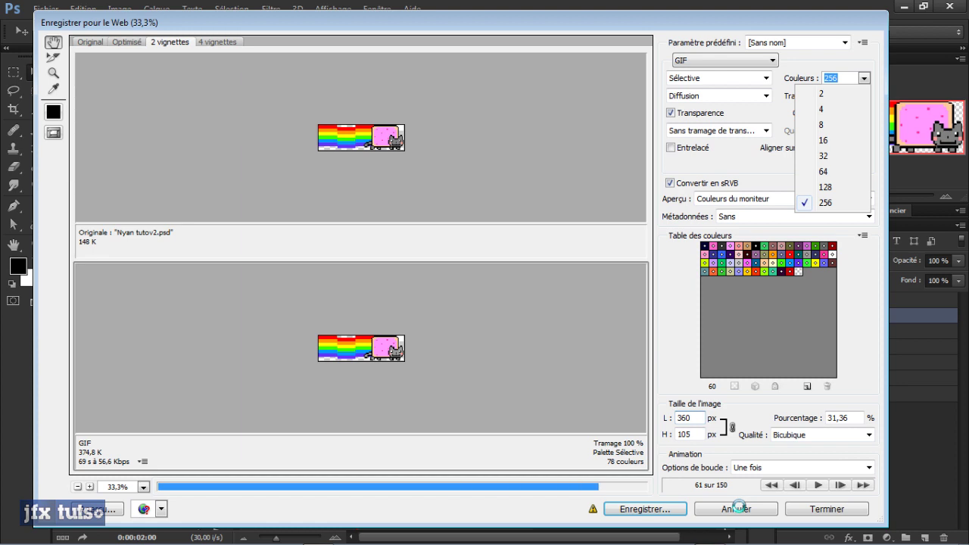
{"action": "key", "text": "Up"}
{"action": "key", "text": "Return"}
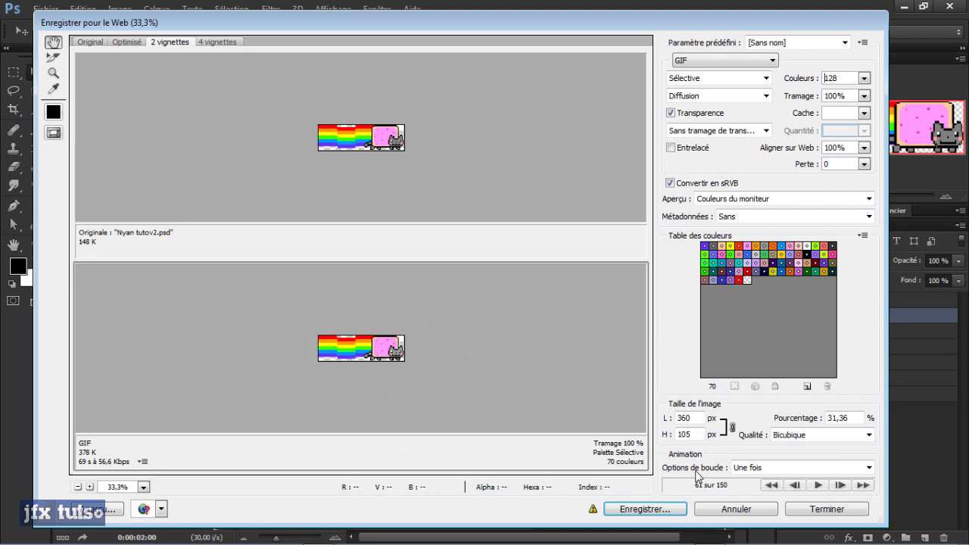
{"action": "left_click", "coordinate": [767, 468]}
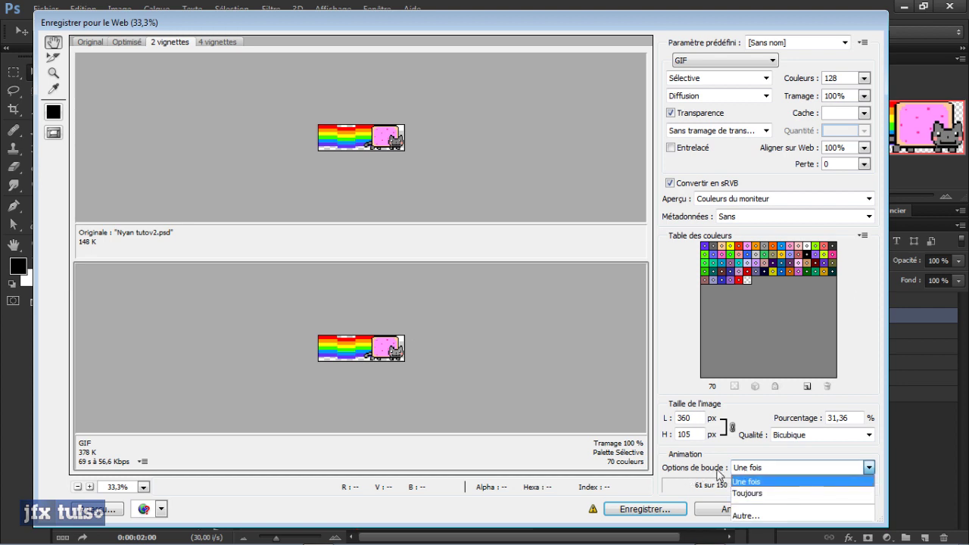
{"action": "left_click", "coordinate": [742, 494]}
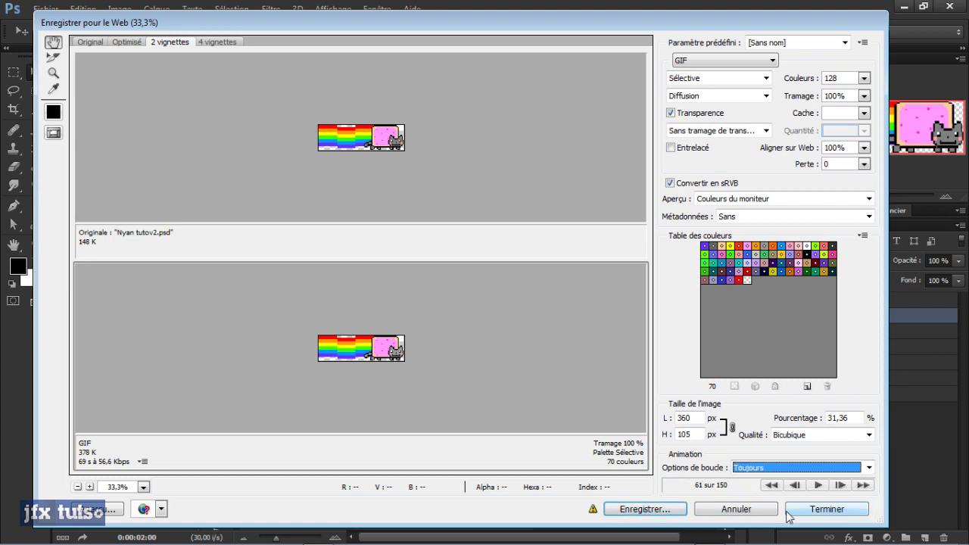
- Save the optimized animation as Nyan-tutov2.gif in the Animation Vidéo folder, accepting the file name warning and keeping Photoshop open
{"action": "left_click", "coordinate": [642, 510]}
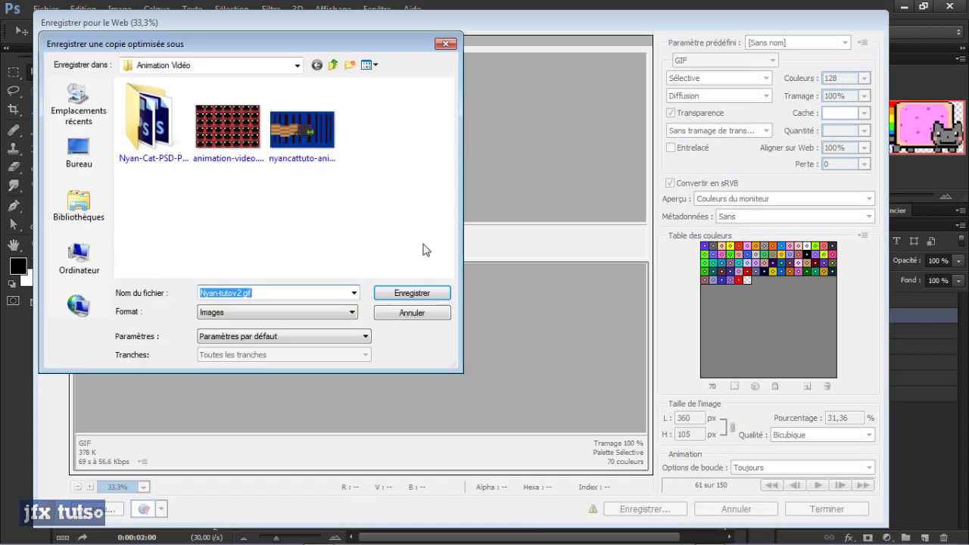
{"action": "left_click", "coordinate": [385, 295]}
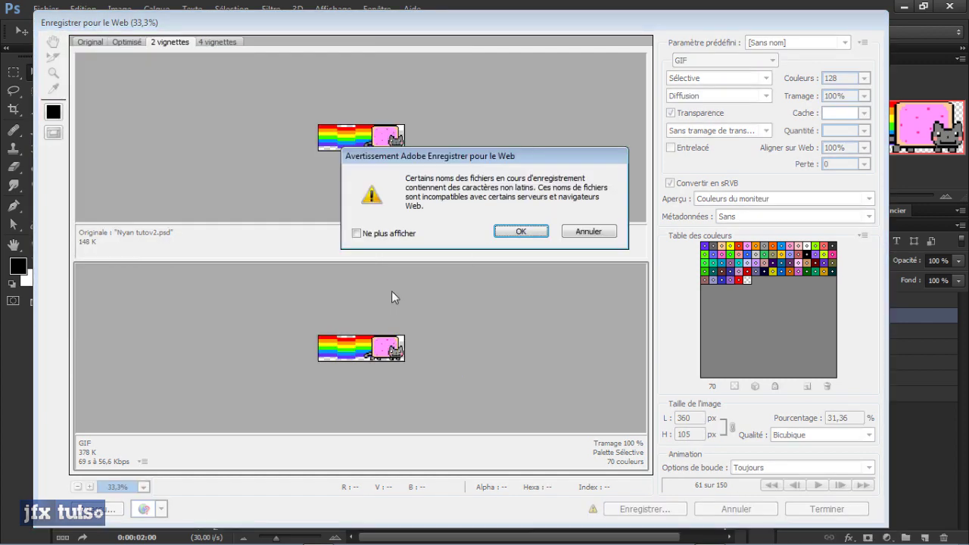
{"action": "left_click", "coordinate": [520, 233]}
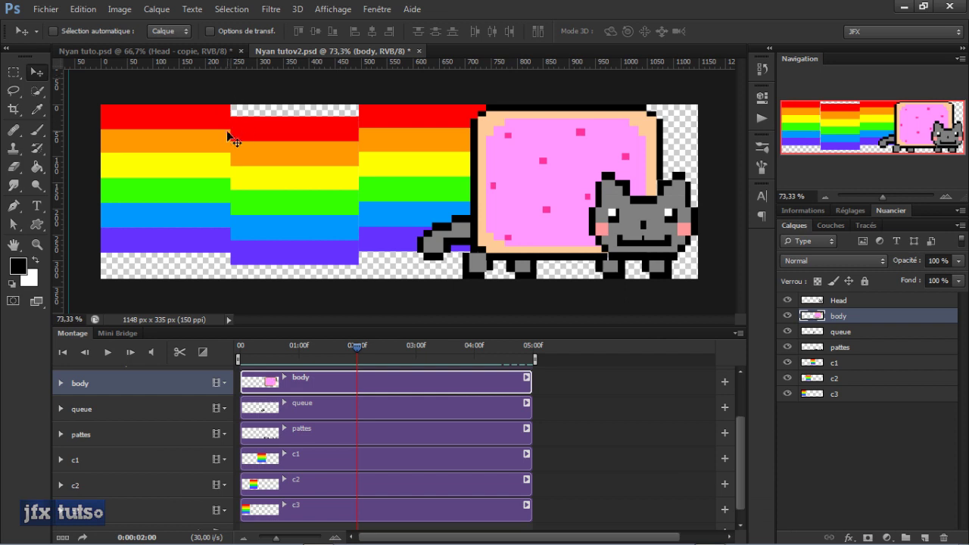
{"action": "key", "text": "ctrl+q"}
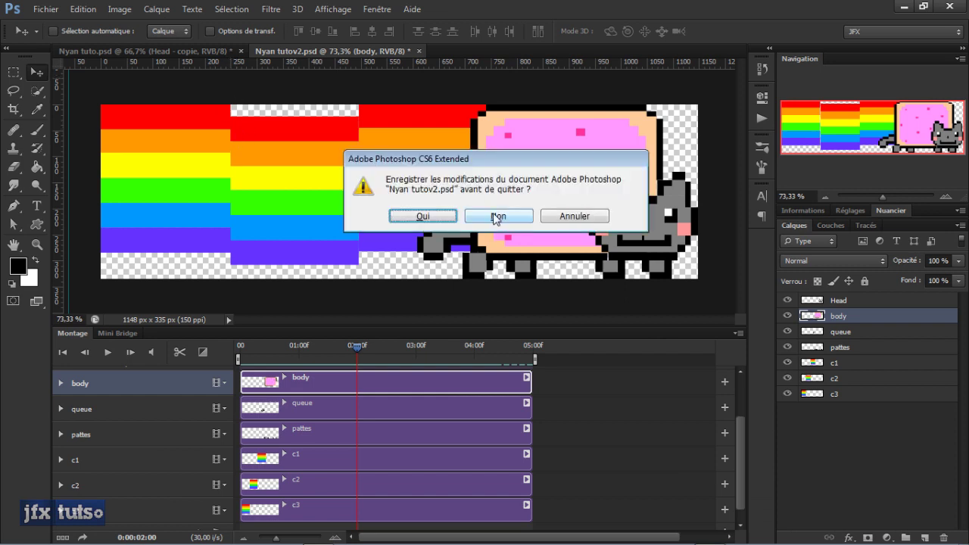
{"action": "left_click", "coordinate": [567, 217]}
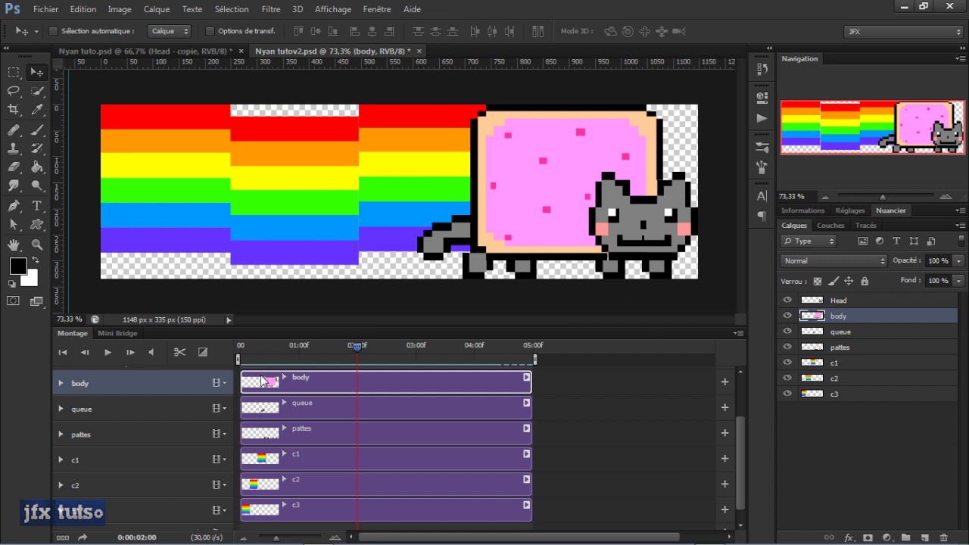
- Switch to the Animation Vidéo folder in Windows Explorer, view Nyan-tutov2.gif in the photo viewer, and close the viewer
{"action": "key", "text": "alt+Tab"}
{"action": "left_click", "coordinate": [397, 230]}
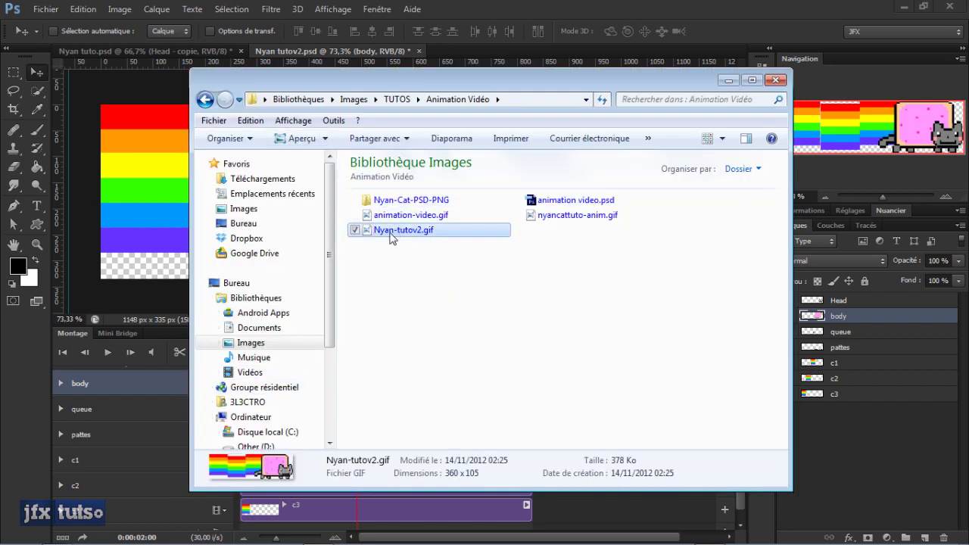
{"action": "left_click", "coordinate": [392, 238]}
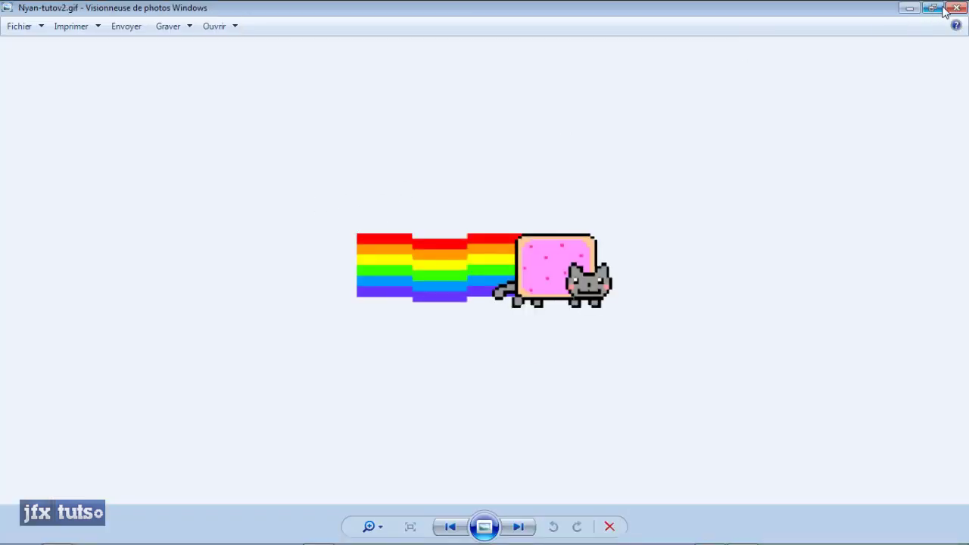
{"action": "left_click", "coordinate": [957, 7]}
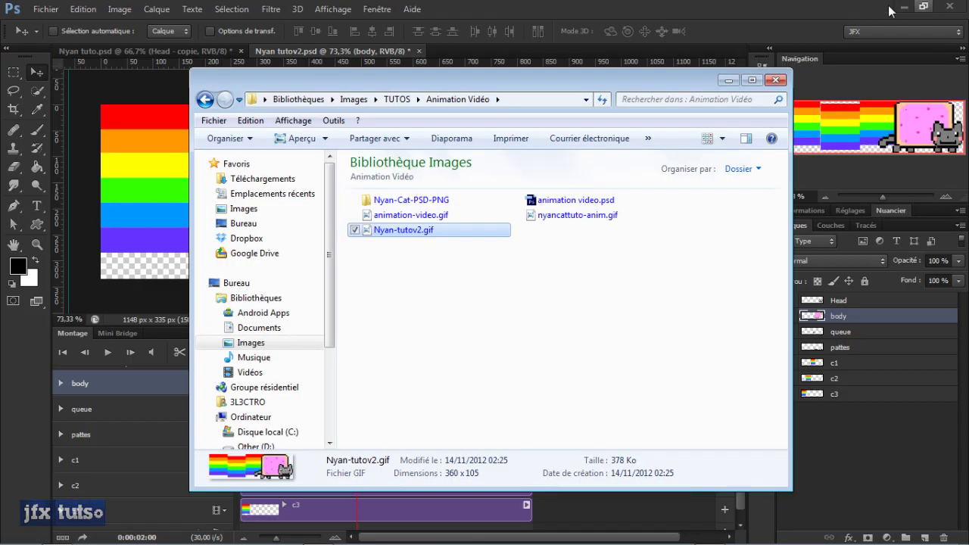
- Preview Nyan-tutov2.gif in Chrome to check its animation, close both GIF tabs leaving a blank one, and minimize the browser
{"action": "left_click", "coordinate": [325, 144]}
{"action": "left_click", "coordinate": [320, 189]}
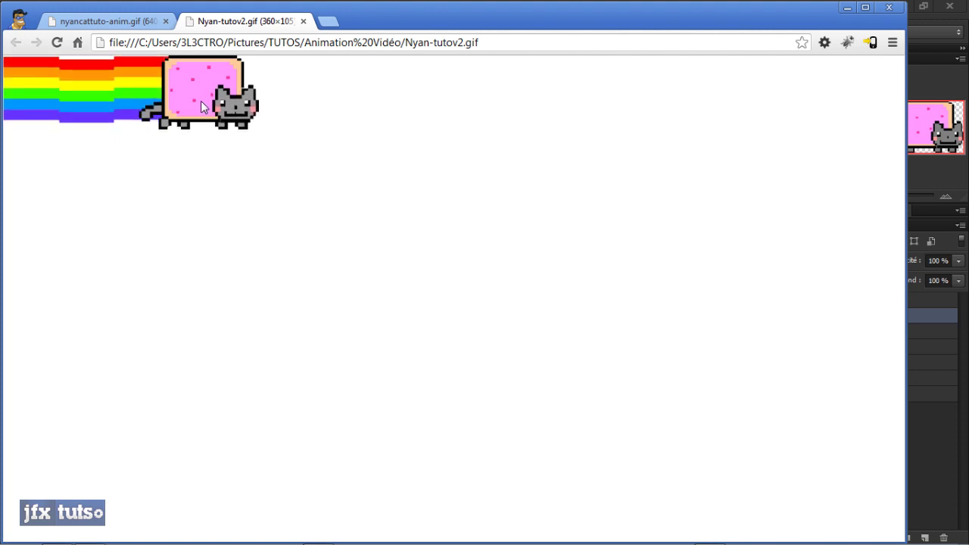
{"action": "left_click", "coordinate": [328, 21]}
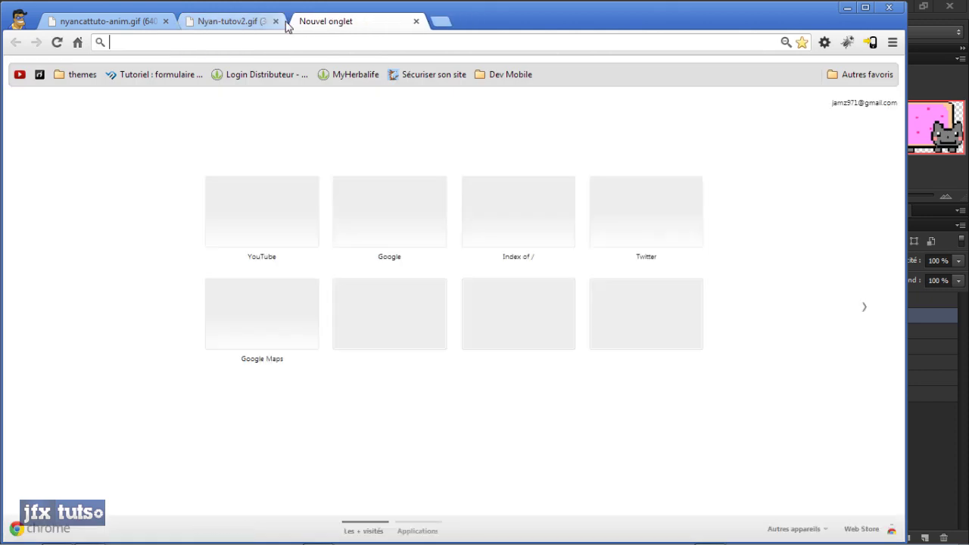
{"action": "left_click", "coordinate": [275, 21]}
{"action": "left_click", "coordinate": [166, 21]}
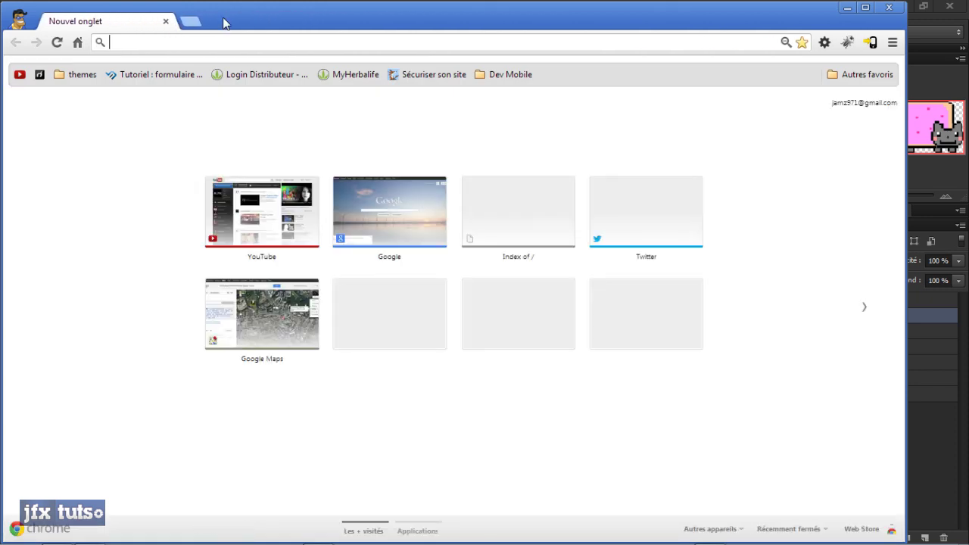
{"action": "left_click", "coordinate": [848, 8]}
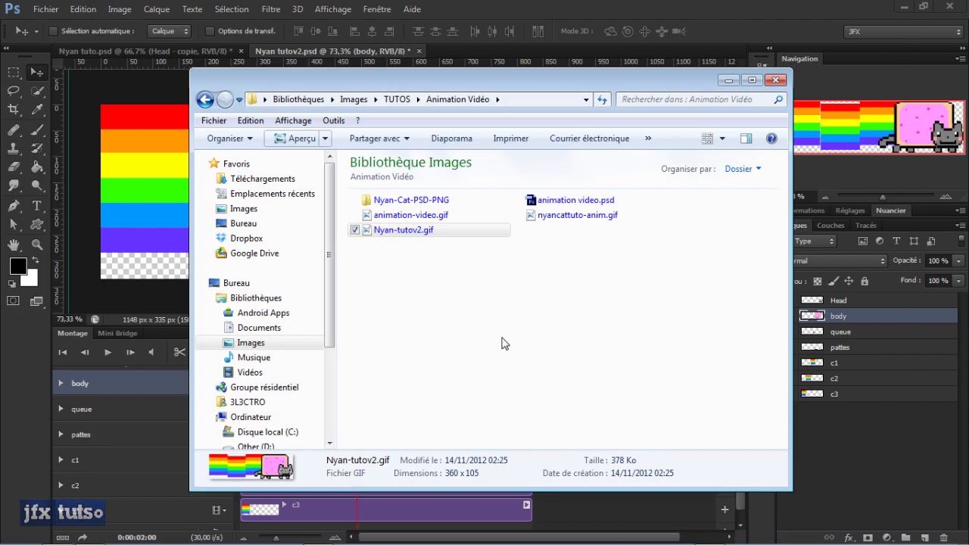
- Clear the file selection in the folder and switch back to the Nyan tutov2.psd document in Photoshop
{"action": "left_click", "coordinate": [499, 283]}
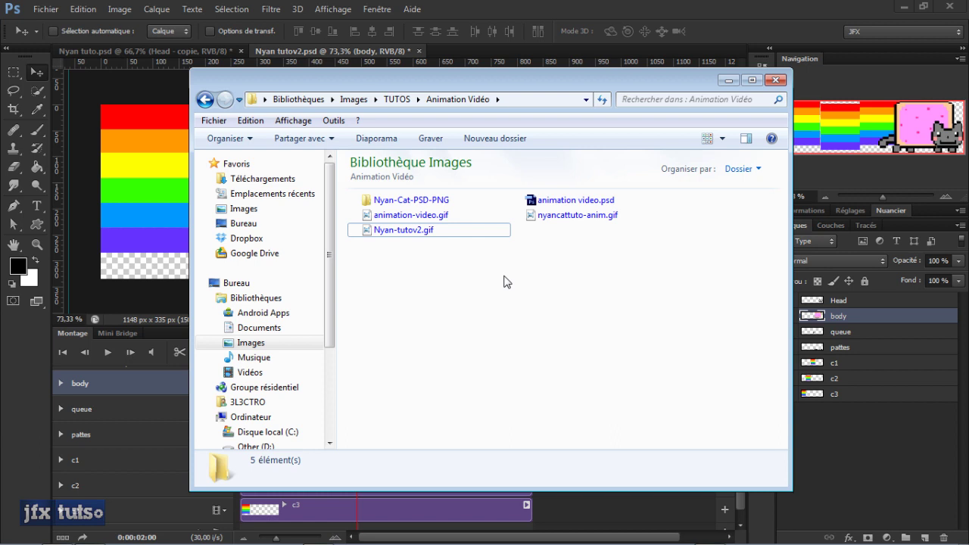
{"action": "key", "text": "alt+Tab"}
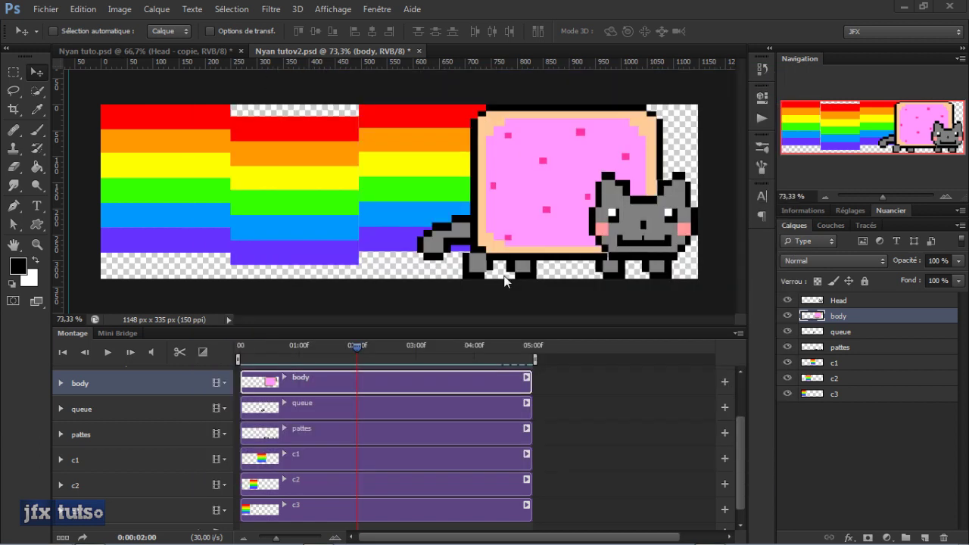
{"action": "key", "text": "alt+Tab"}
{"action": "key", "text": "alt+Tab"}
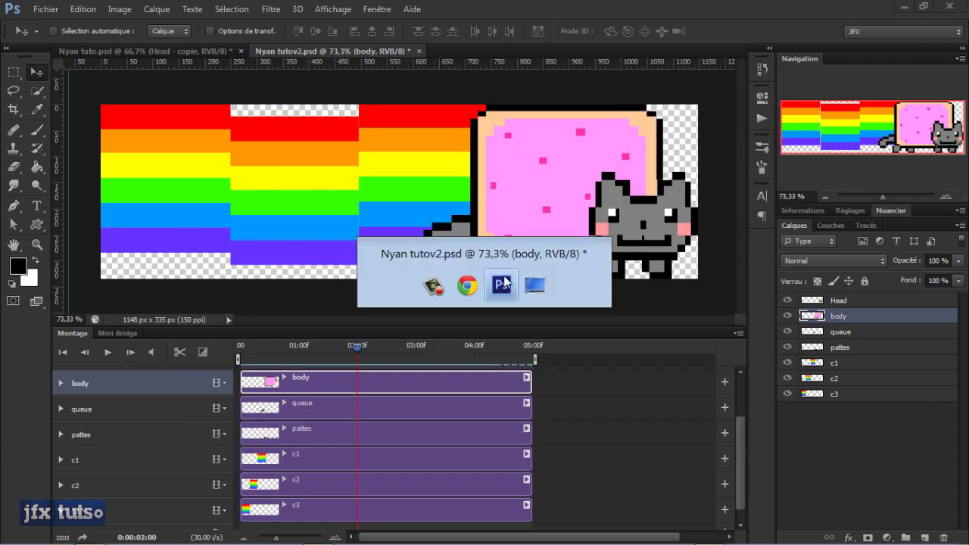